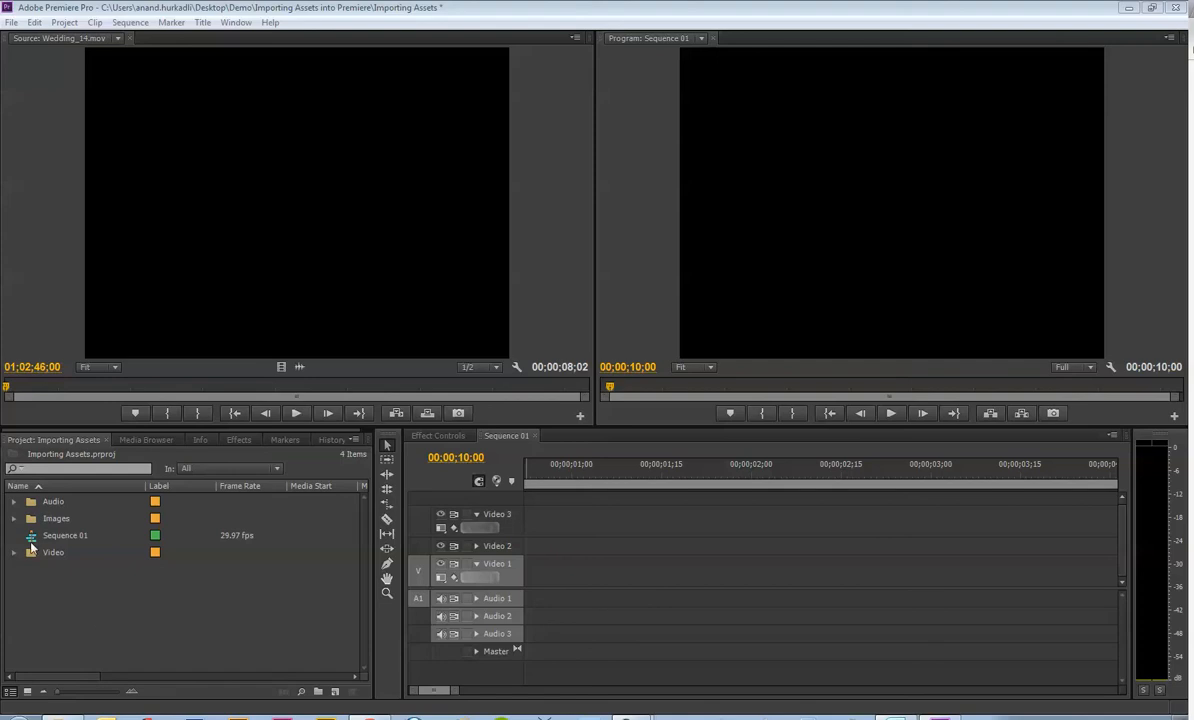
Expand the Audio bin and try placing Canon in D - Baby B Strings.mp3 at the start of Audio 1, undoing the placement.
{"action": "left_click", "coordinate": [14, 501]}
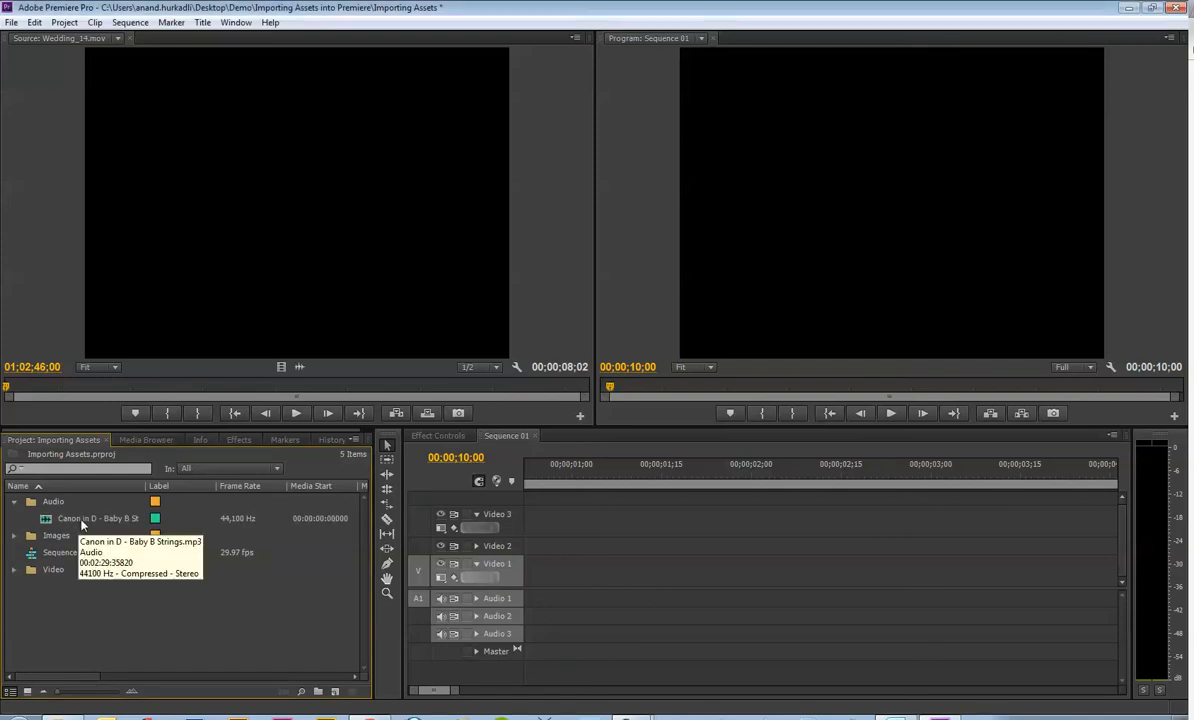
{"action": "left_click", "coordinate": [51, 524]}
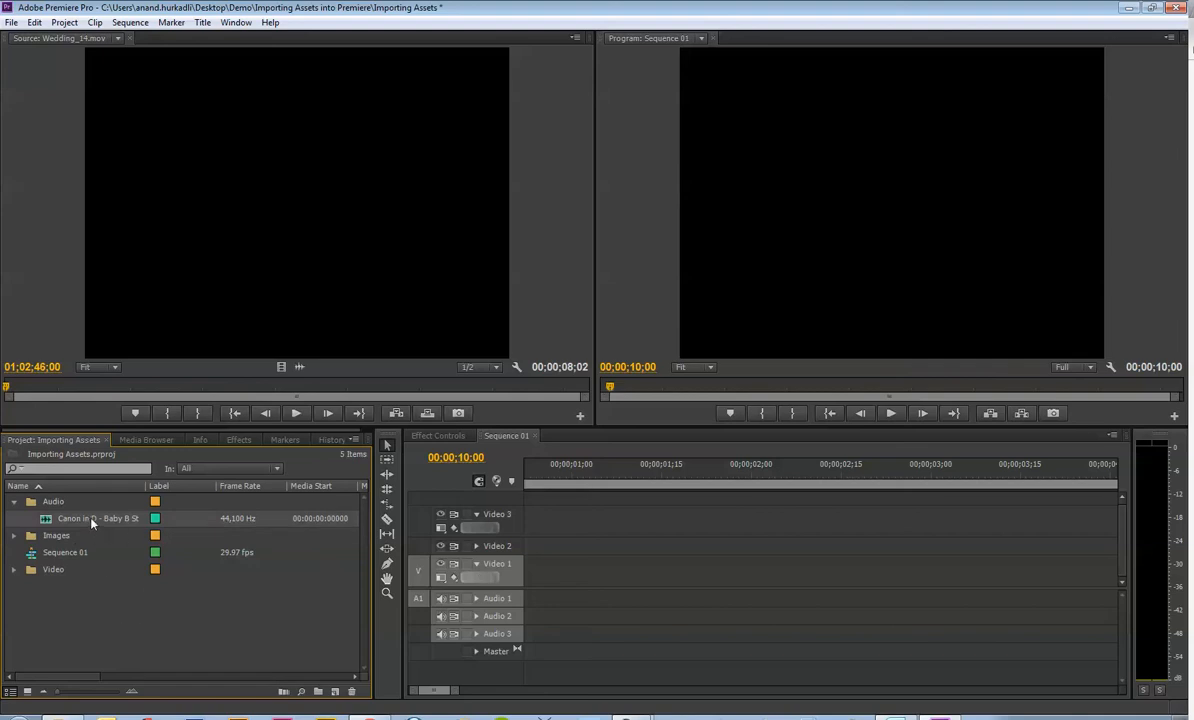
{"action": "left_click_drag", "start_coordinate": [72, 521], "coordinate": [538, 614]}
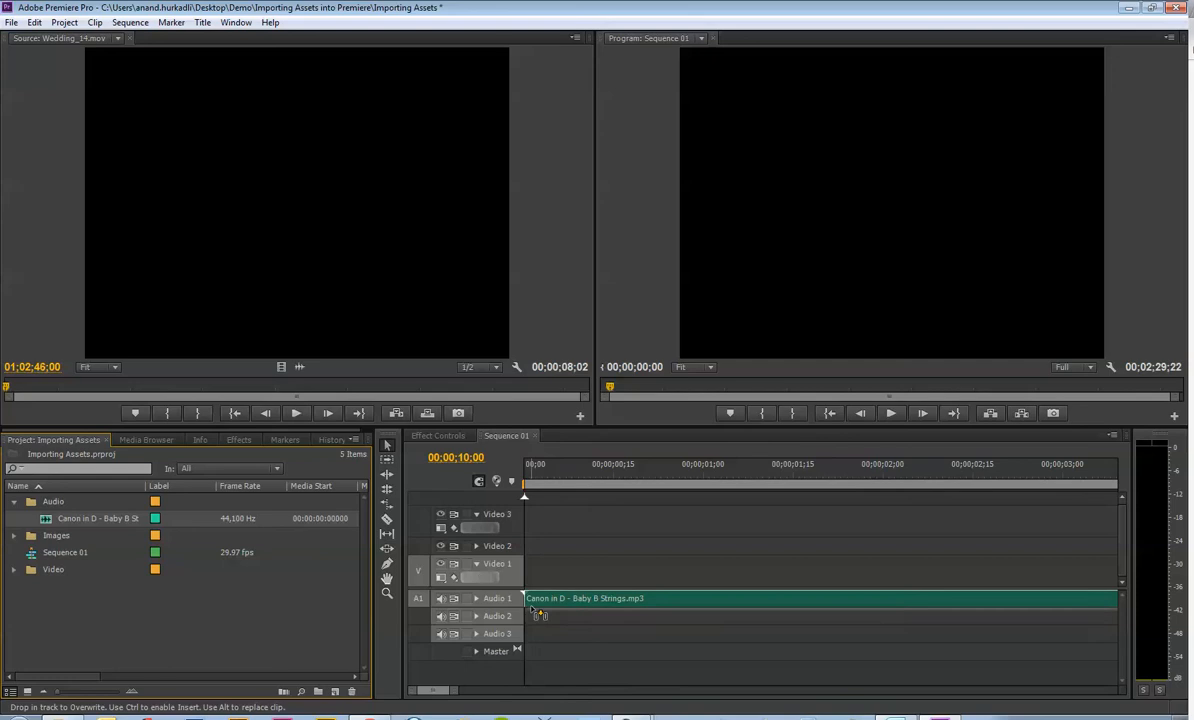
{"action": "left_click_drag", "start_coordinate": [531, 608], "coordinate": [533, 613]}
{"action": "key", "text": "ctrl+z"}
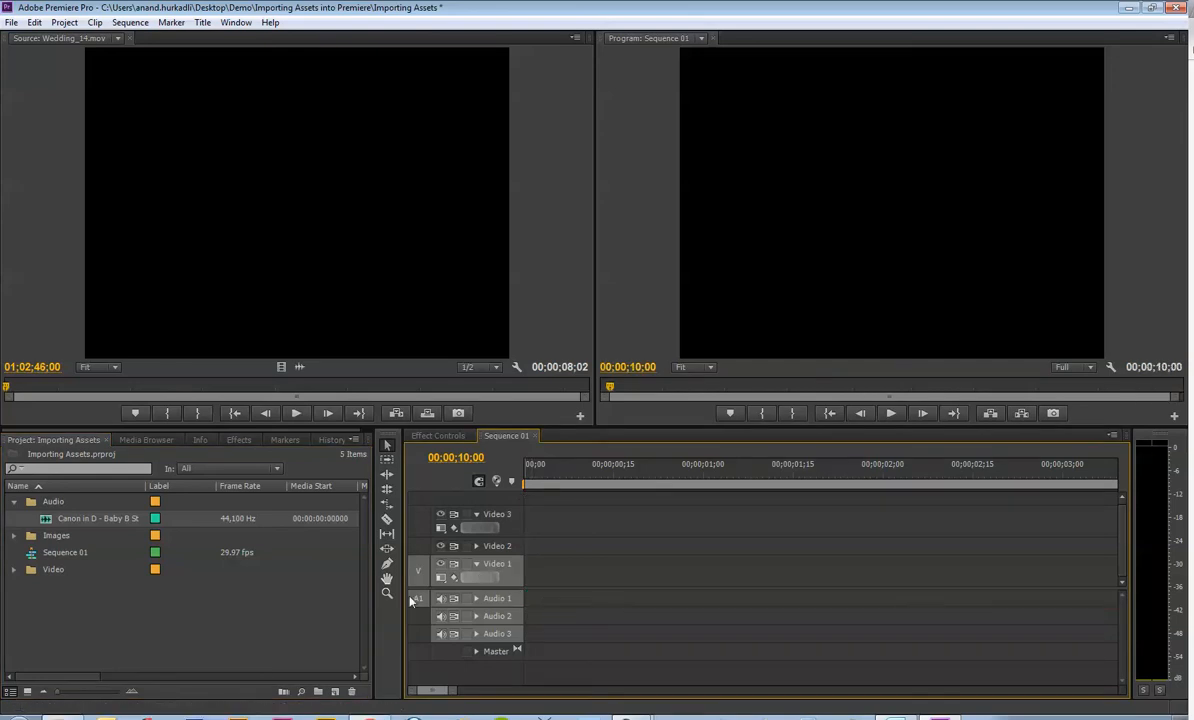
Expand the Video and Images bins and try placing Wedding_07.mov and WeddingBouquet.jpg on the audio tracks.
{"action": "left_click", "coordinate": [14, 569]}
{"action": "left_click_drag", "start_coordinate": [75, 586], "coordinate": [531, 601]}
{"action": "key", "text": "ctrl+z"}
{"action": "key", "text": "ctrl+z"}
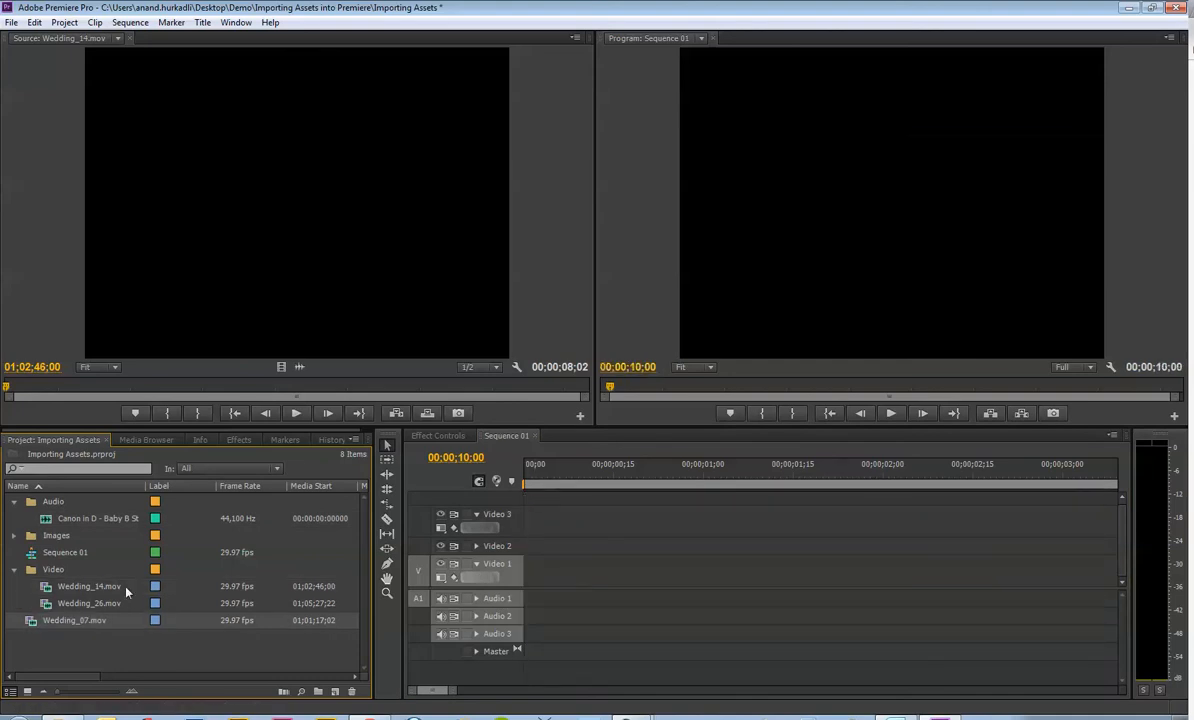
{"action": "key", "text": "ctrl+shift+z"}
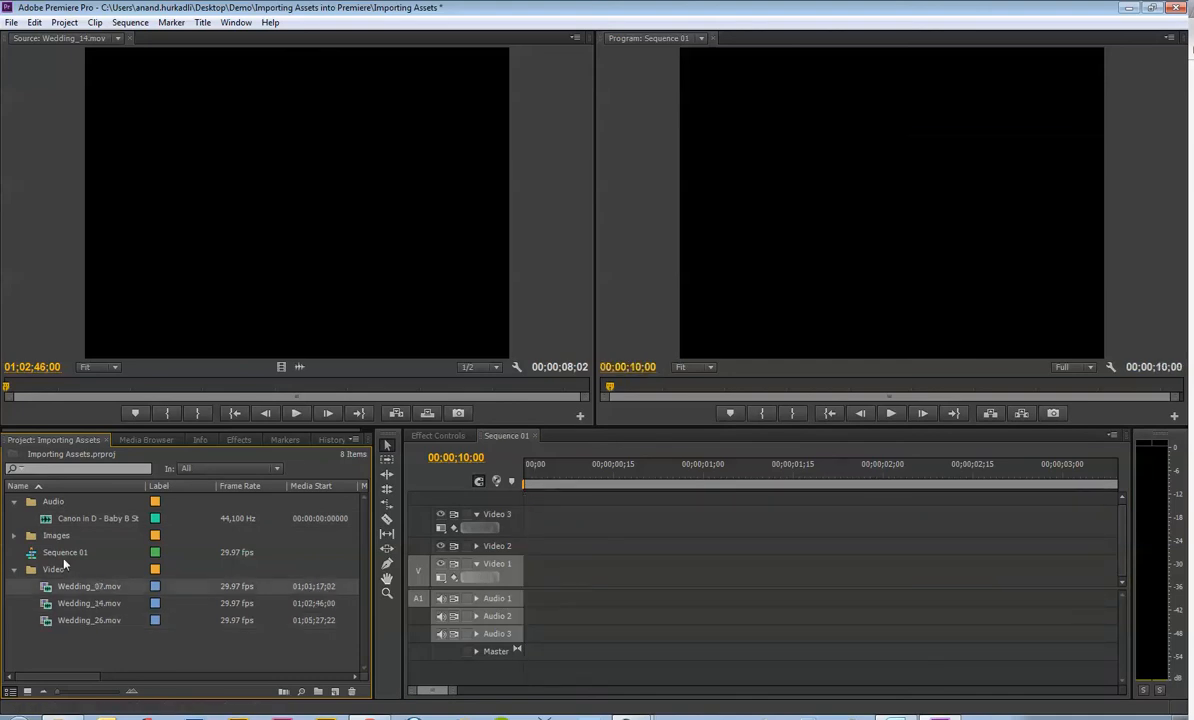
{"action": "left_click", "coordinate": [14, 536]}
{"action": "left_click_drag", "start_coordinate": [73, 556], "coordinate": [534, 621]}
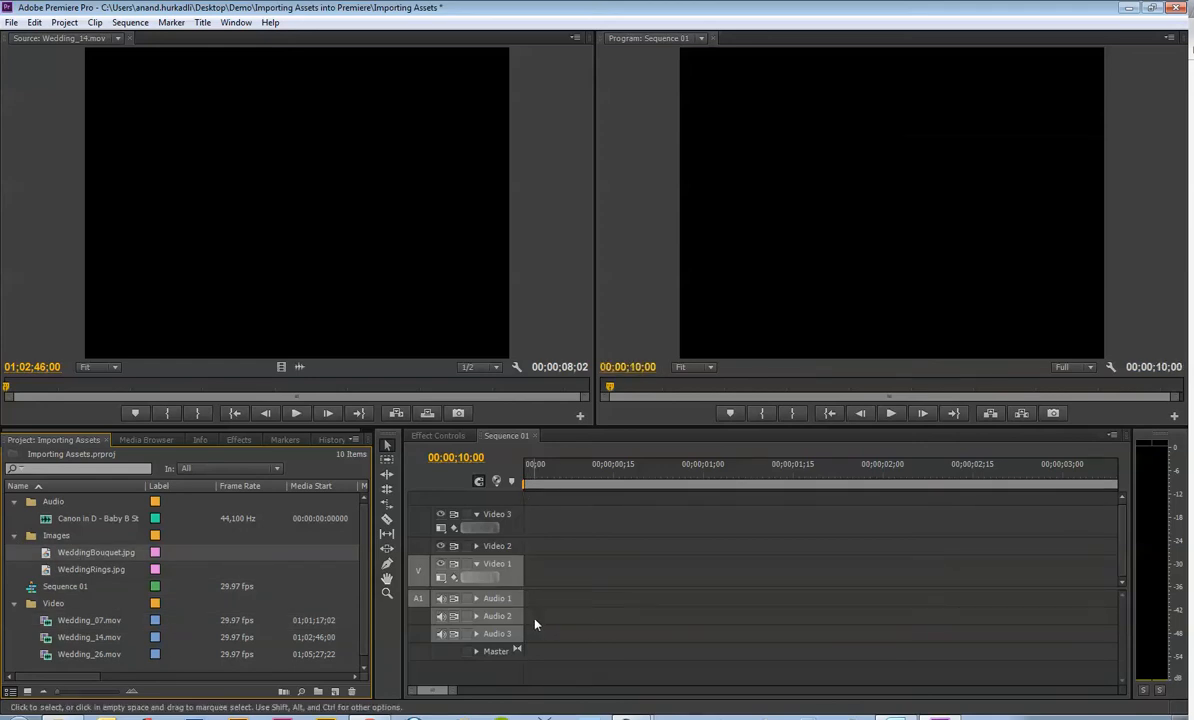
Place Canon in D - Baby B Strings.mp3 at the start of Audio 1 and expand that track.
{"action": "left_click_drag", "start_coordinate": [80, 518], "coordinate": [531, 599]}
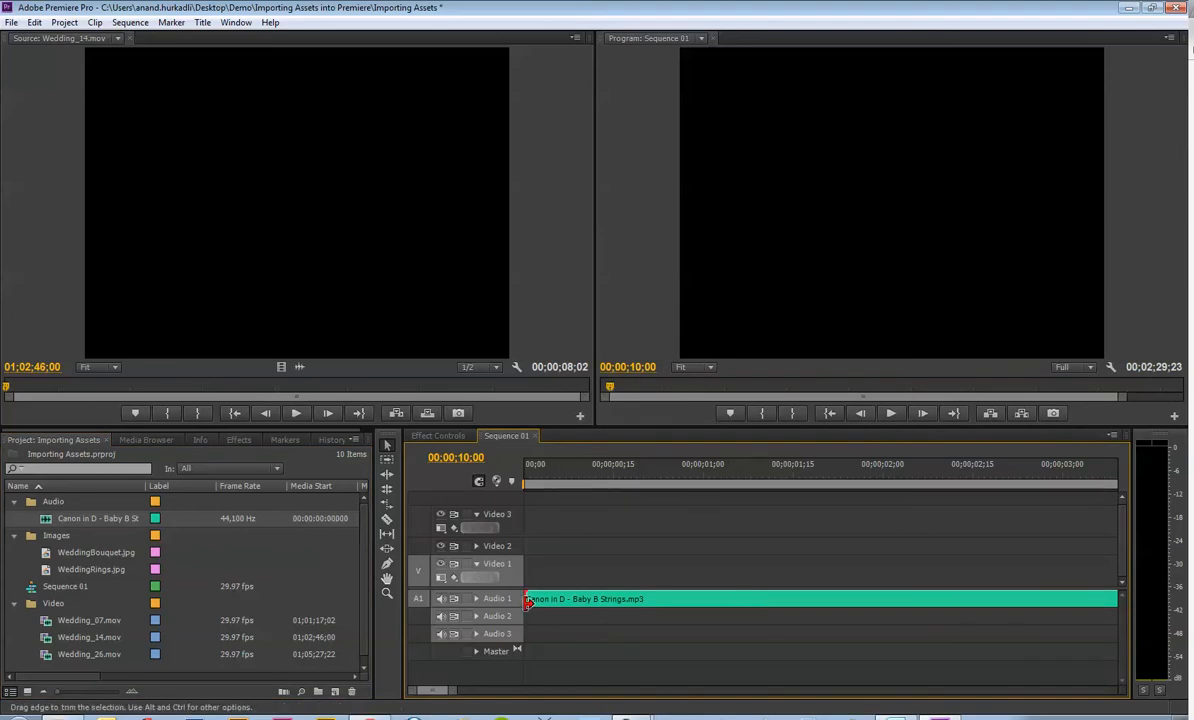
{"action": "left_click_drag", "start_coordinate": [528, 600], "coordinate": [573, 600]}
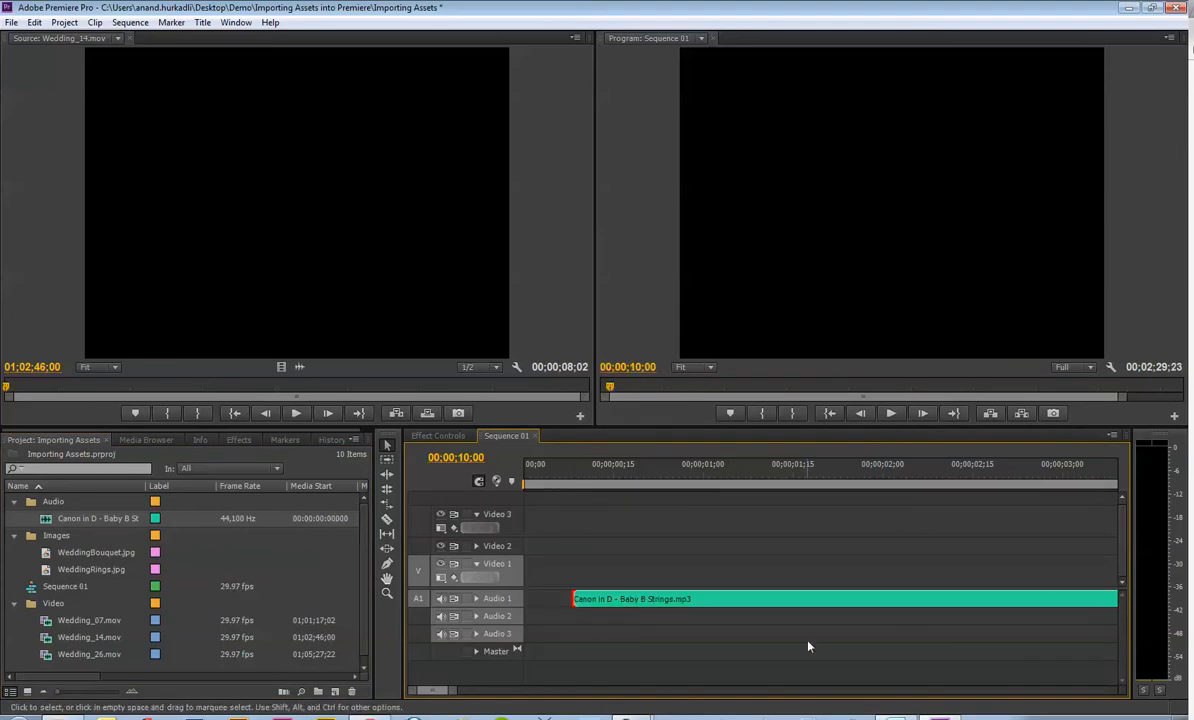
{"action": "key", "text": "ctrl+z"}
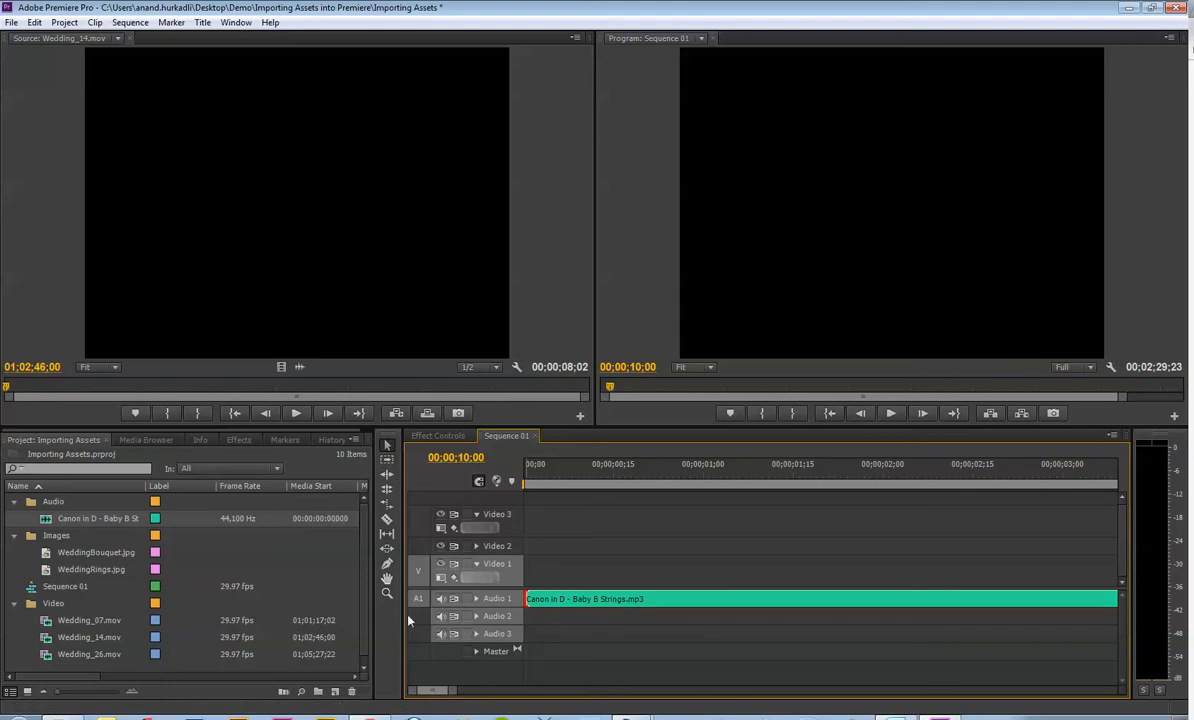
{"action": "left_click", "coordinate": [477, 599]}
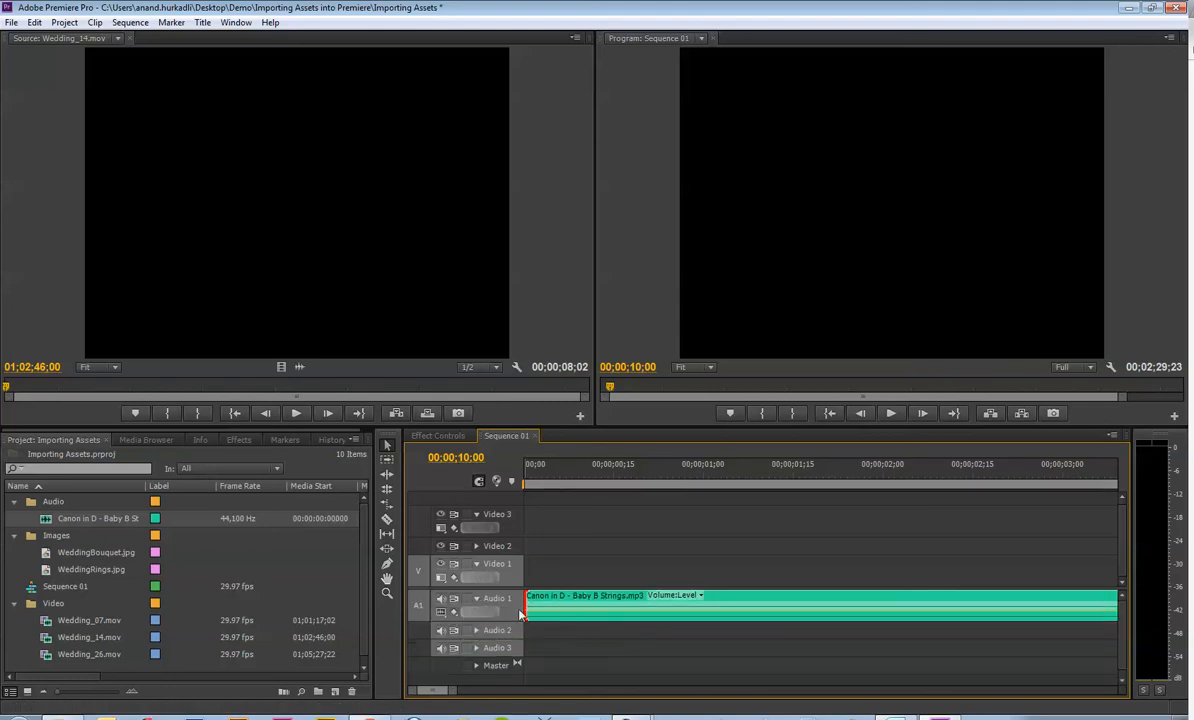
Enlarge the timeline area and clear the sequence by deleting the WeddingRings.jpg and Canon in D clips.
{"action": "left_click_drag", "start_coordinate": [456, 691], "coordinate": [512, 693]}
{"action": "left_click", "coordinate": [601, 562]}
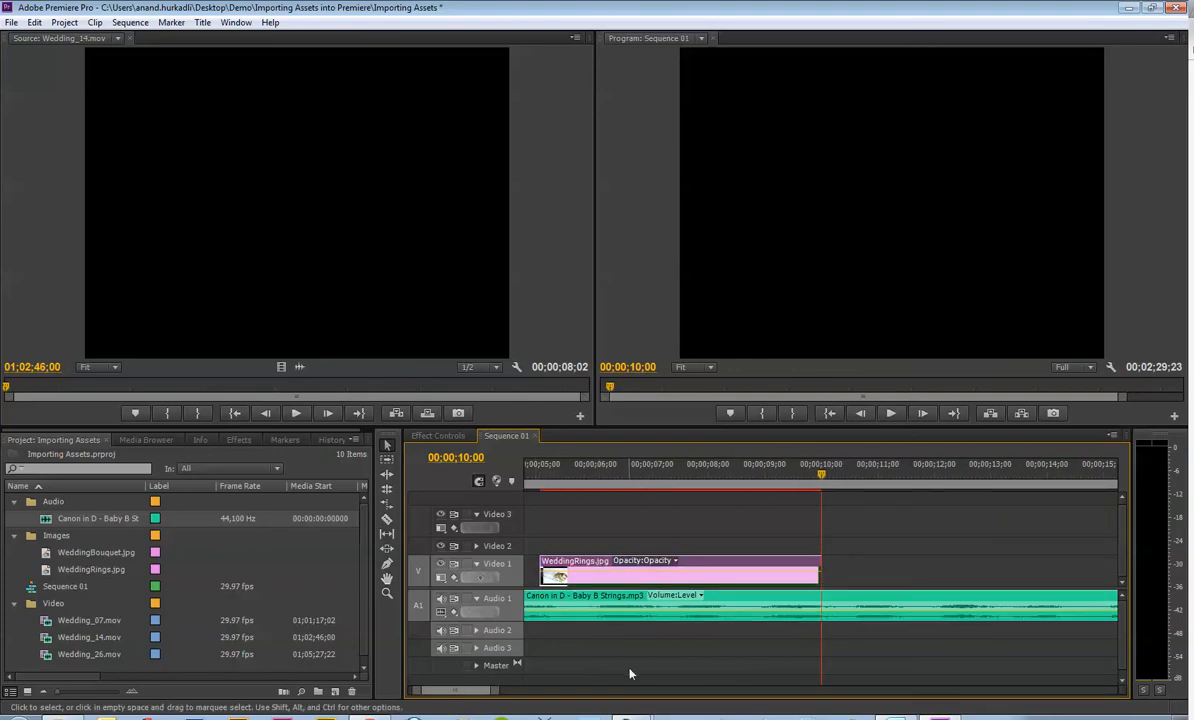
{"action": "key", "text": "Delete"}
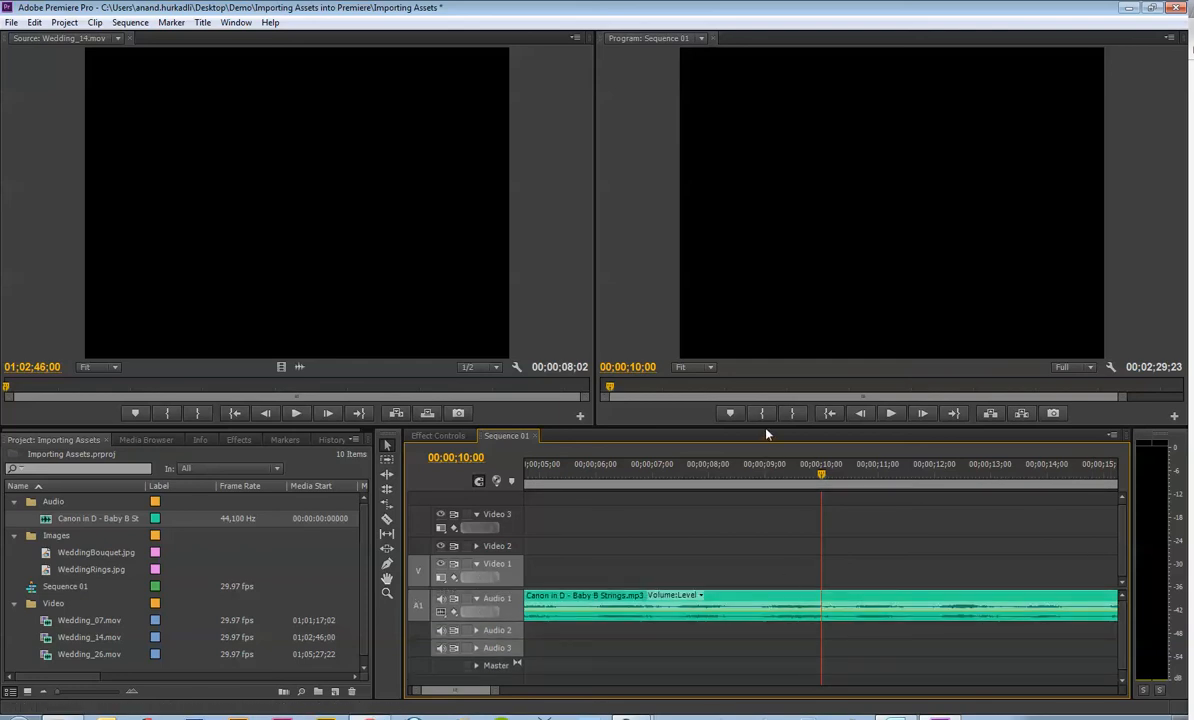
{"action": "left_click_drag", "start_coordinate": [767, 434], "coordinate": [767, 366]}
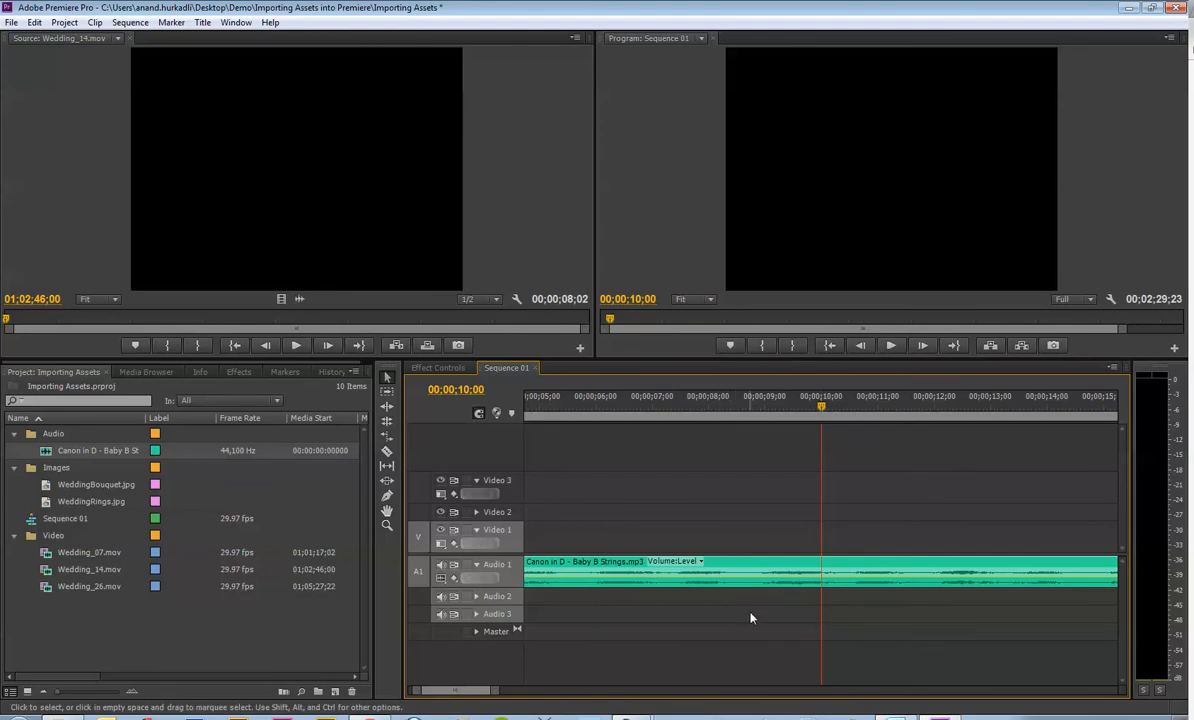
{"action": "key", "text": "ctrl+z"}
{"action": "left_click", "coordinate": [727, 541]}
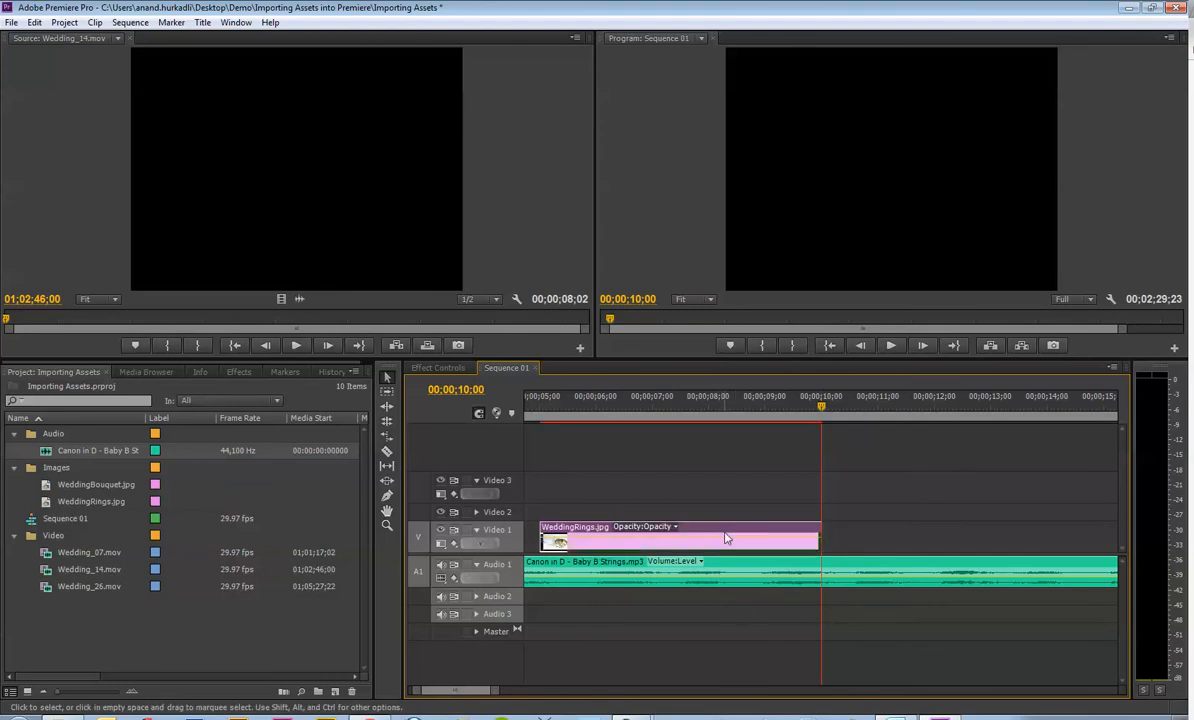
{"action": "key", "text": "Delete"}
{"action": "left_click", "coordinate": [719, 578]}
{"action": "key", "text": "Delete"}
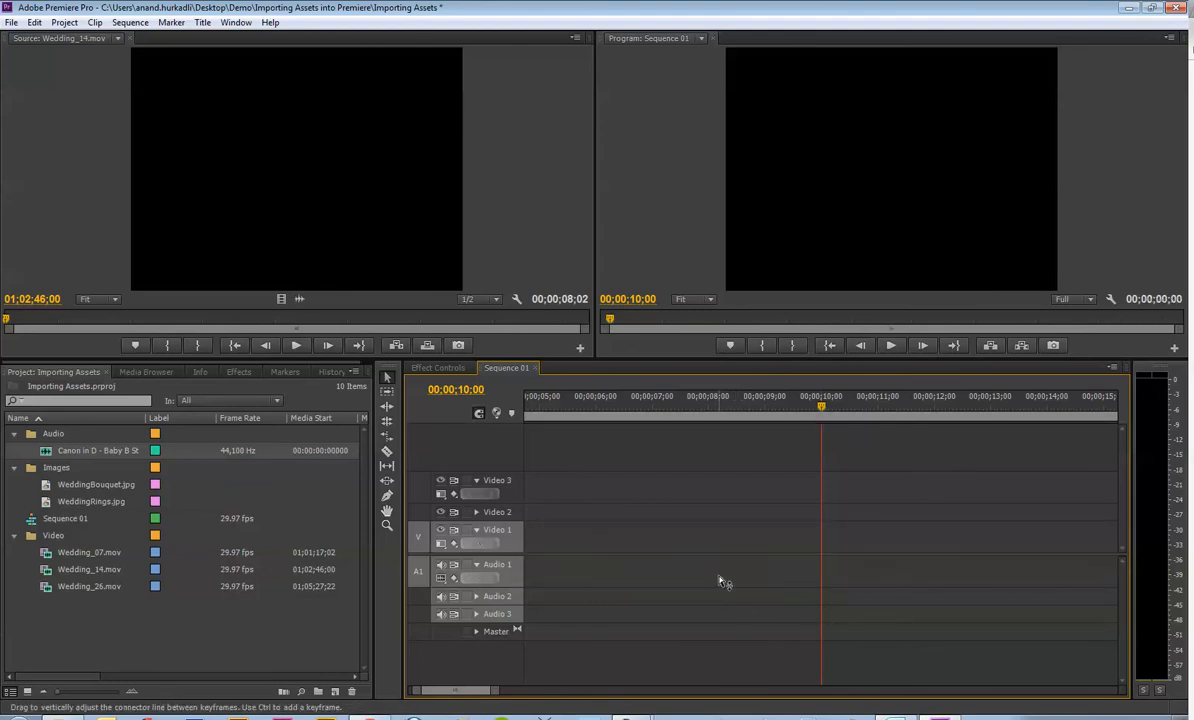
Load the Canon in D audio into the Source Monitor and mark In at 00;00;03;18 and Out at the end of the file.
{"action": "left_click_drag", "start_coordinate": [93, 450], "coordinate": [243, 153]}
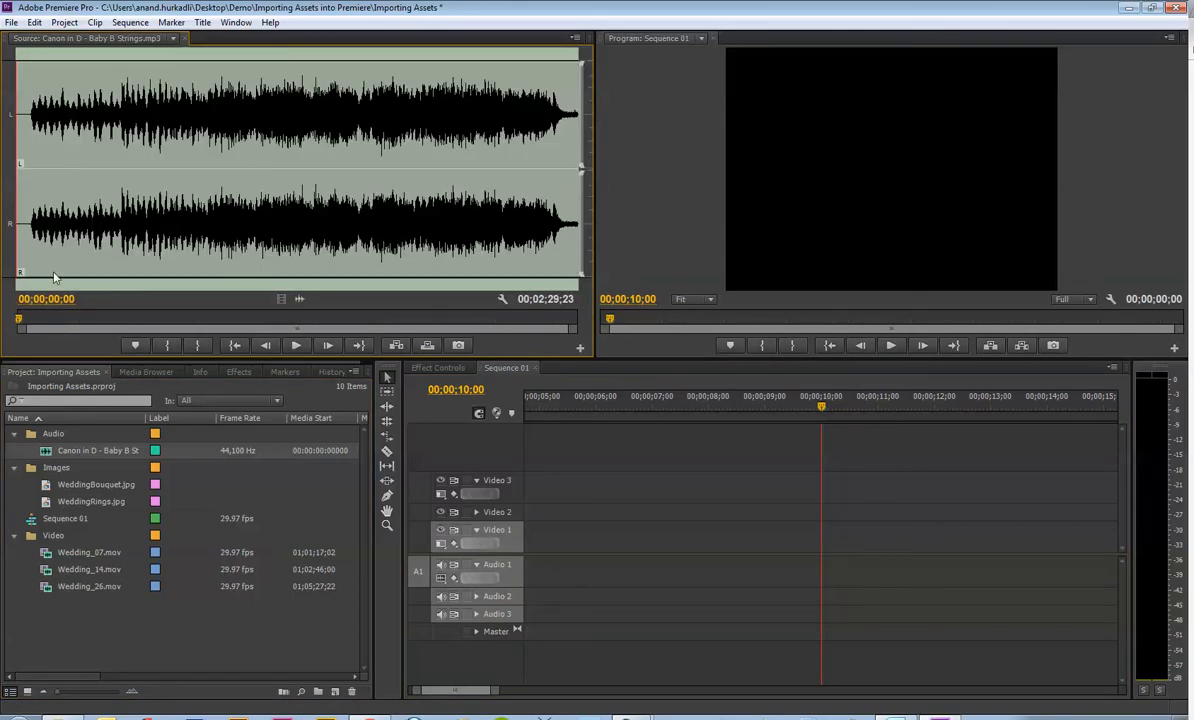
{"action": "mouse_move", "coordinate": [35, 318]}
{"action": "left_mouse_down"}
{"action": "mouse_move", "coordinate": [45, 320]}
{"action": "mouse_move", "coordinate": [31, 322]}
{"action": "left_mouse_up"}
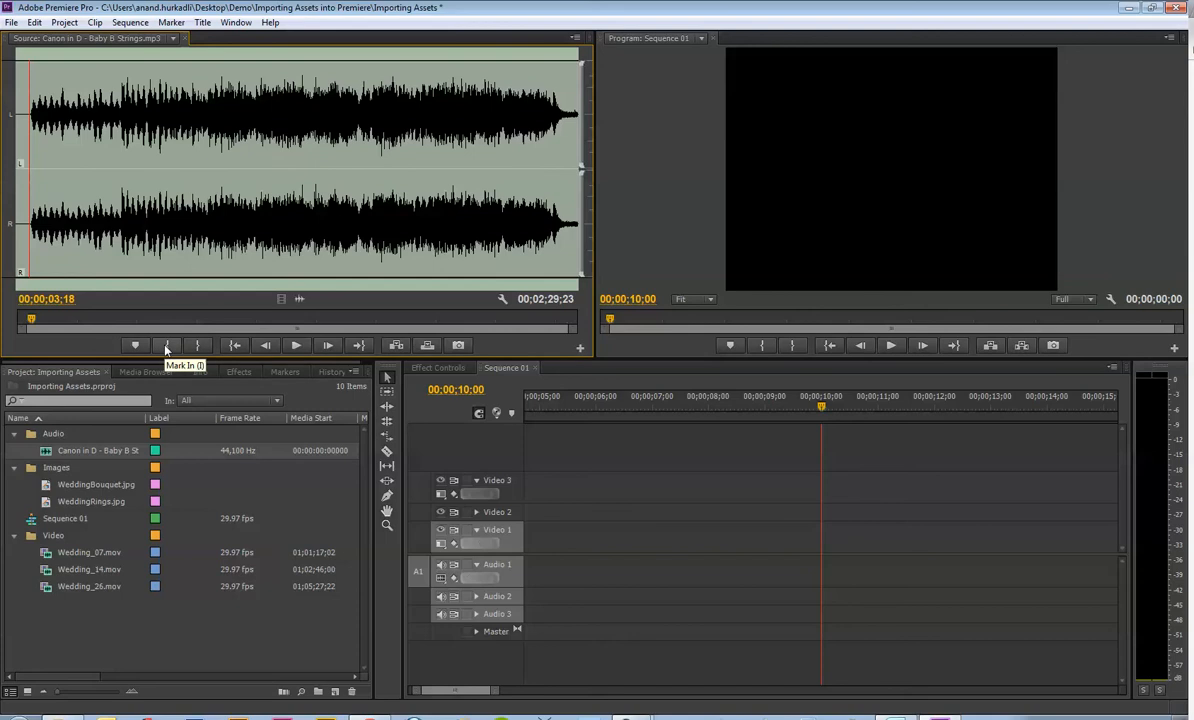
{"action": "left_click", "coordinate": [167, 346]}
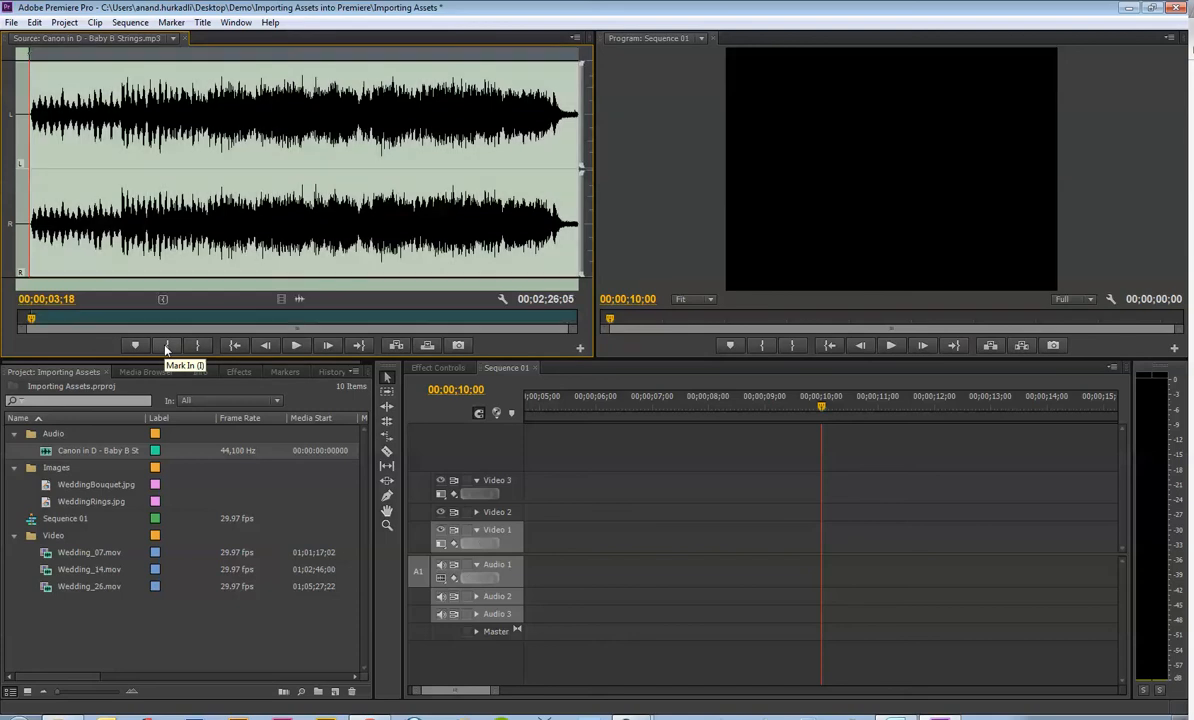
{"action": "left_click_drag", "start_coordinate": [31, 320], "coordinate": [582, 322]}
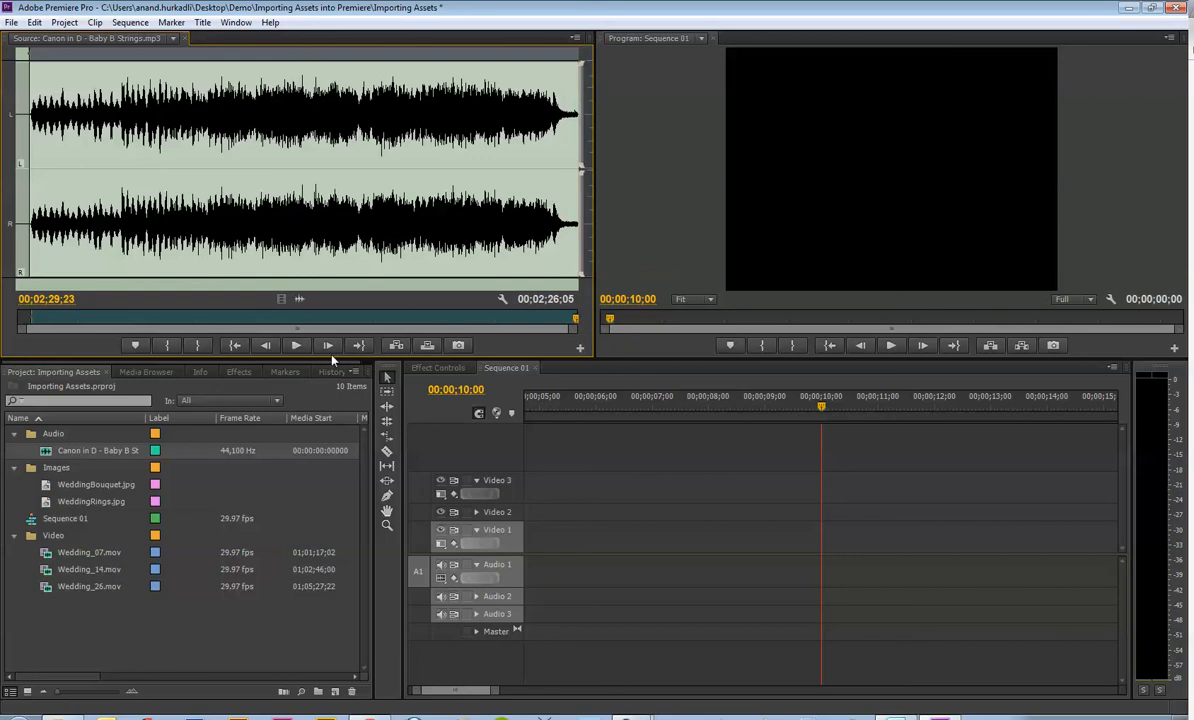
{"action": "left_click", "coordinate": [199, 346]}
Try placing the marked Canon in D audio at the sequence start on Audio 2 and Audio 1, and remove it again.
{"action": "left_click_drag", "start_coordinate": [234, 148], "coordinate": [357, 180]}
{"action": "left_click_drag", "start_coordinate": [187, 93], "coordinate": [197, 96]}
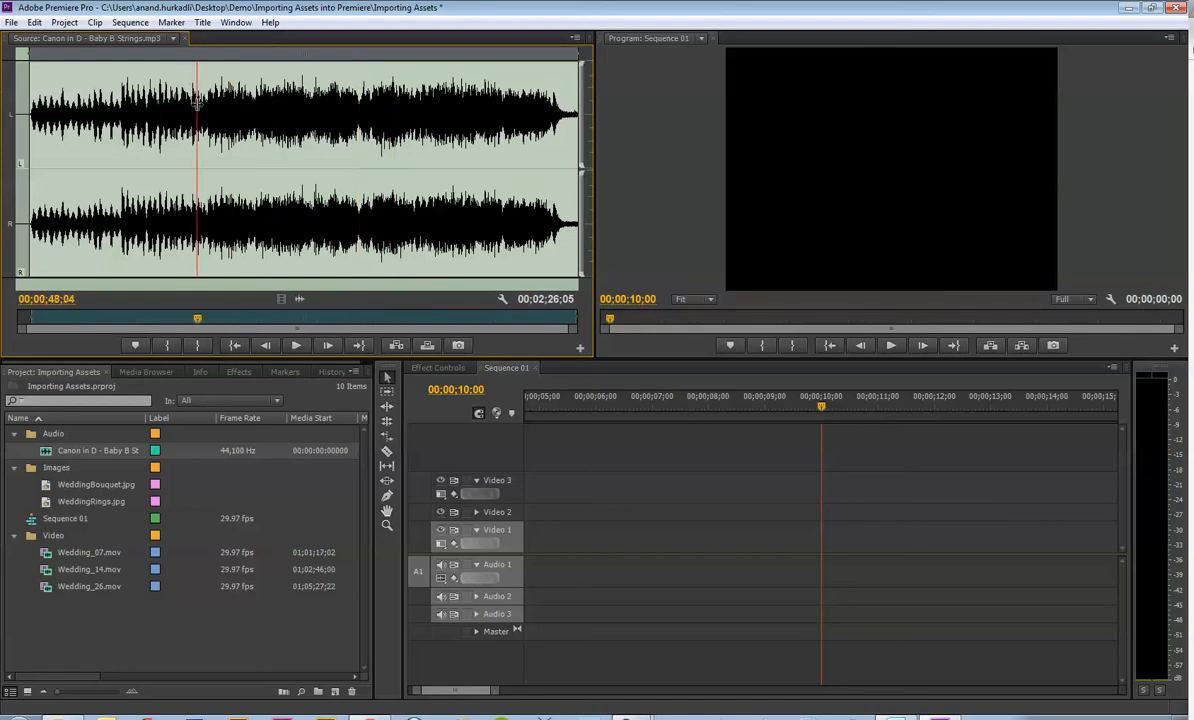
{"action": "left_click", "coordinate": [45, 100]}
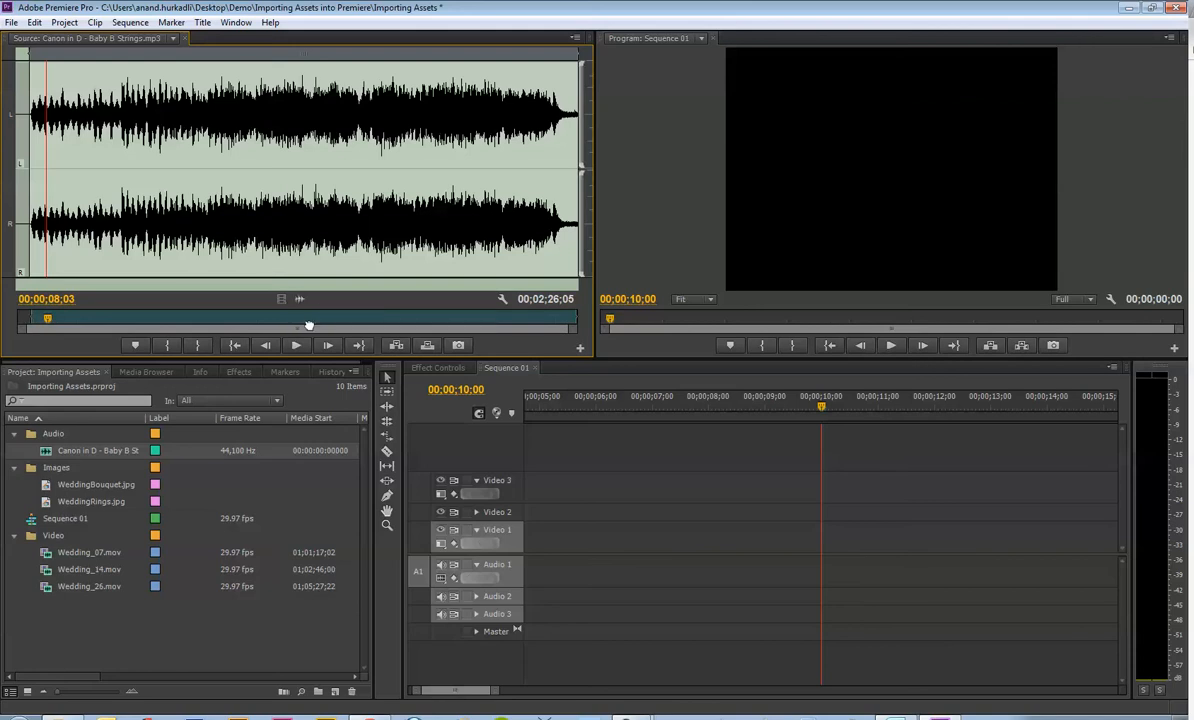
{"action": "left_click_drag", "start_coordinate": [309, 325], "coordinate": [537, 613]}
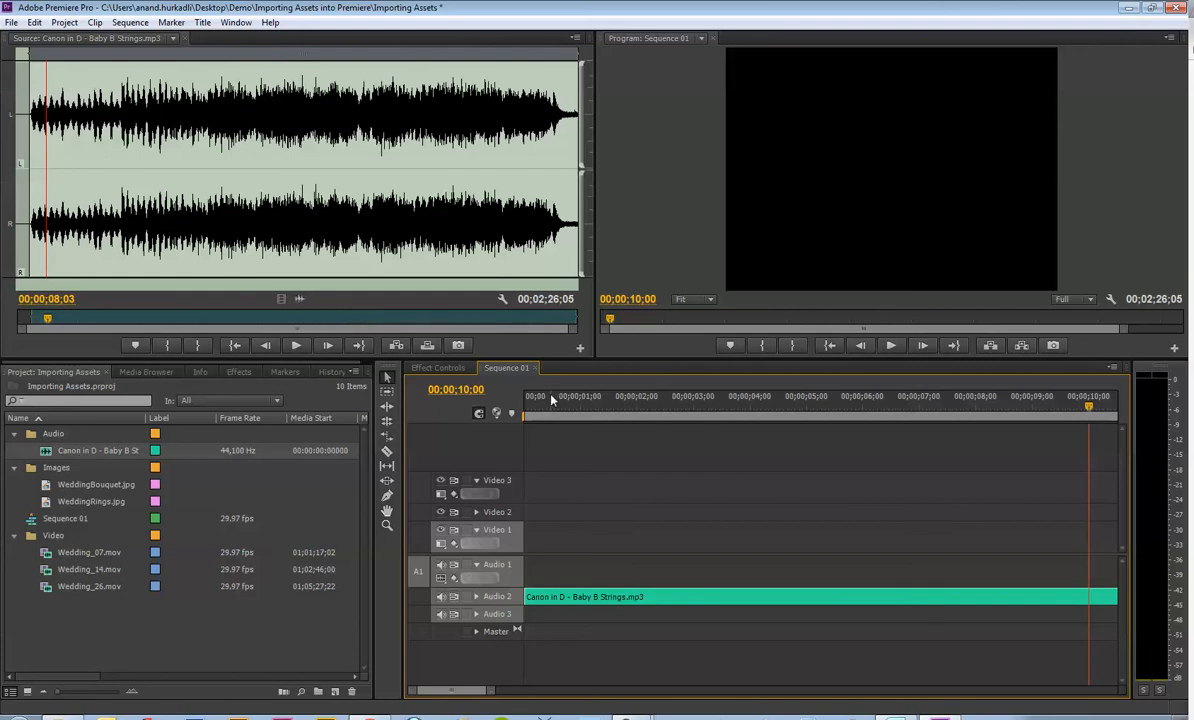
{"action": "mouse_move", "coordinate": [551, 399]}
{"action": "left_mouse_down"}
{"action": "mouse_move", "coordinate": [534, 400]}
{"action": "mouse_move", "coordinate": [619, 405]}
{"action": "mouse_move", "coordinate": [524, 405]}
{"action": "mouse_move", "coordinate": [565, 407]}
{"action": "left_mouse_up"}
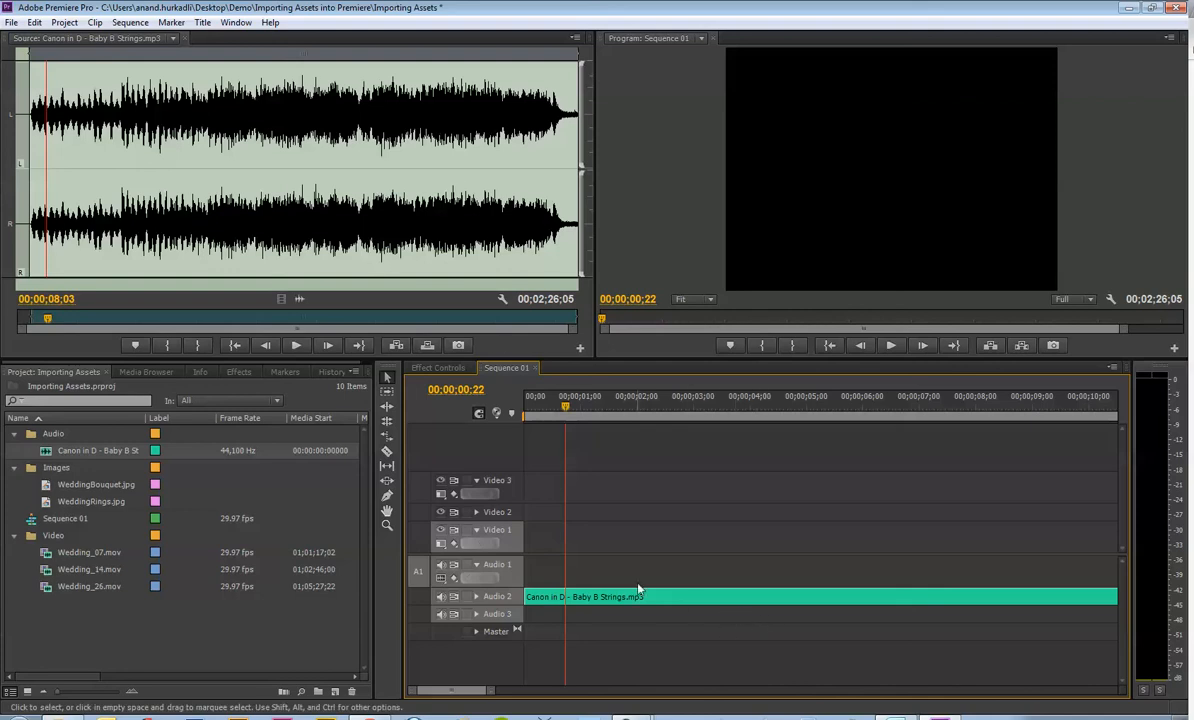
{"action": "left_click_drag", "start_coordinate": [604, 597], "coordinate": [567, 560]}
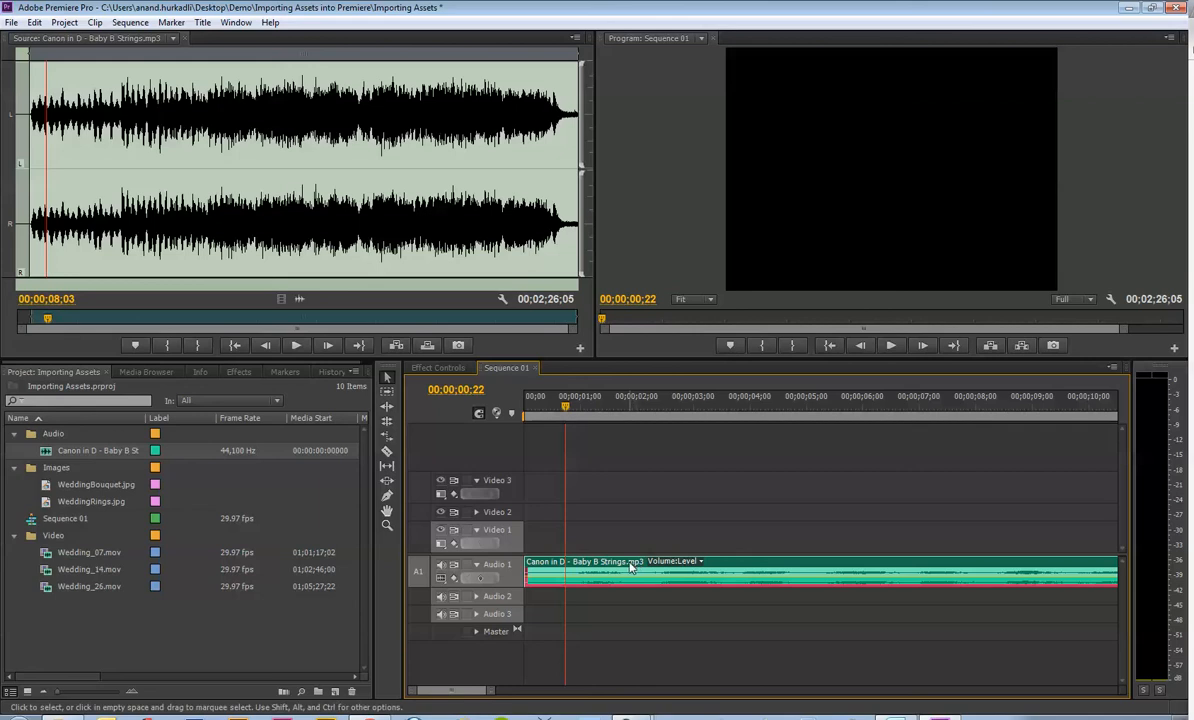
{"action": "key", "text": "Delete"}
Place WeddingBouquet.jpg at the start of Video 1 and adjust its length to 00;00;06;16.
{"action": "left_click", "coordinate": [75, 489]}
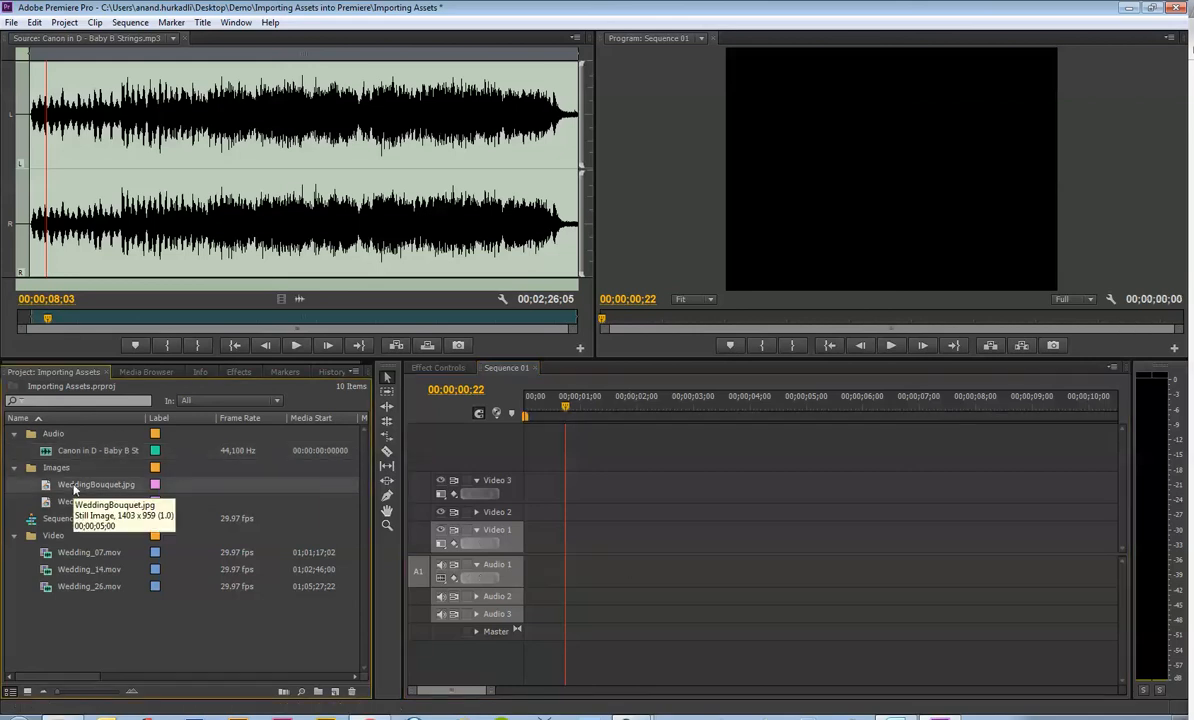
{"action": "left_click_drag", "start_coordinate": [75, 489], "coordinate": [580, 520]}
{"action": "left_click_drag", "start_coordinate": [804, 540], "coordinate": [660, 545]}
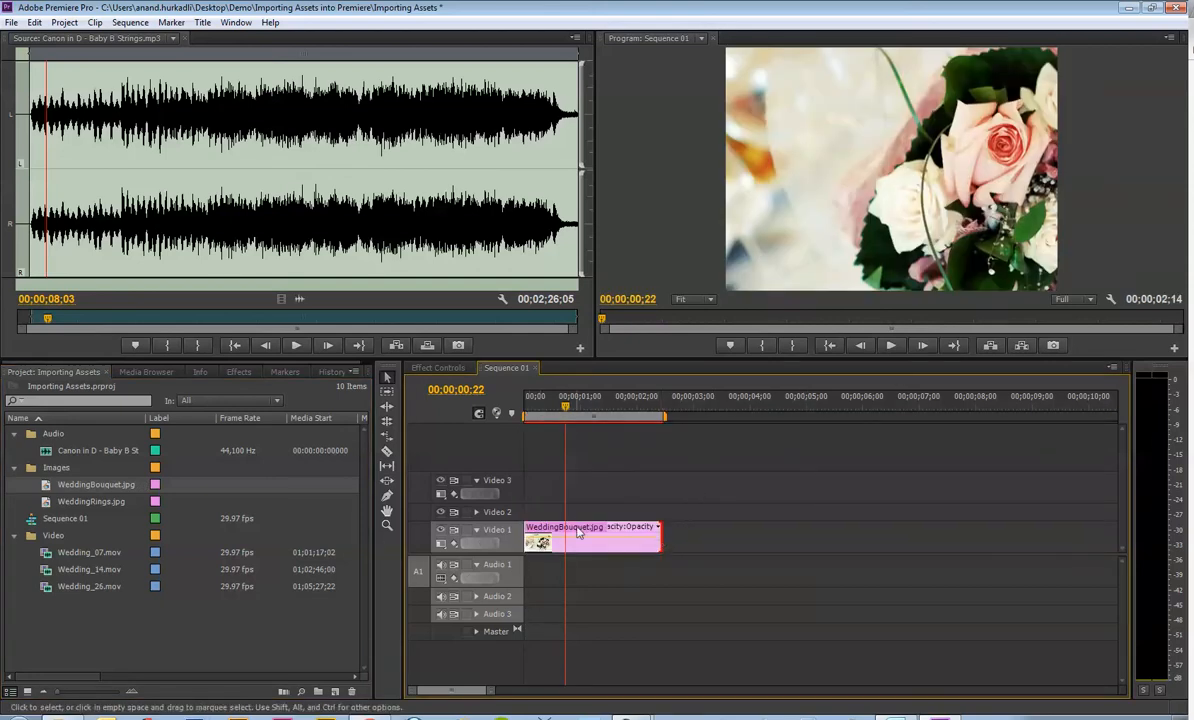
{"action": "left_click_drag", "start_coordinate": [660, 535], "coordinate": [891, 535]}
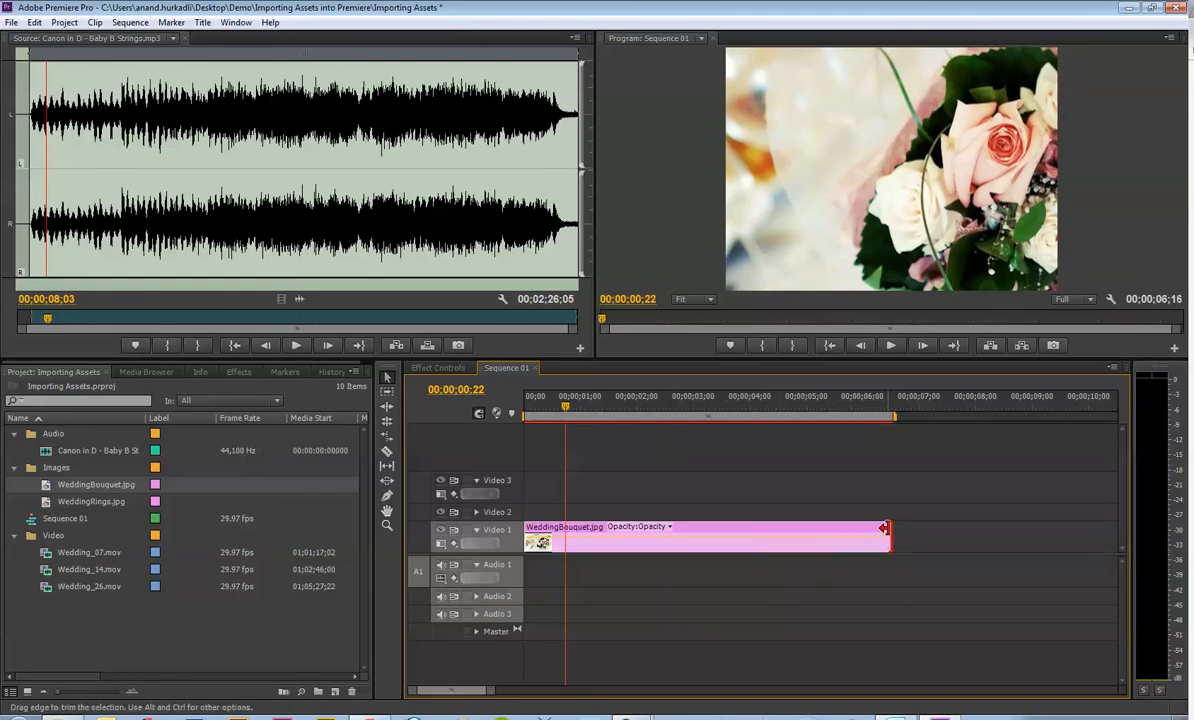
Move the sequence playhead to 00;00;03;00 and trim the end of the WeddingBouquet.jpg clip to it.
{"action": "left_click", "coordinate": [668, 527]}
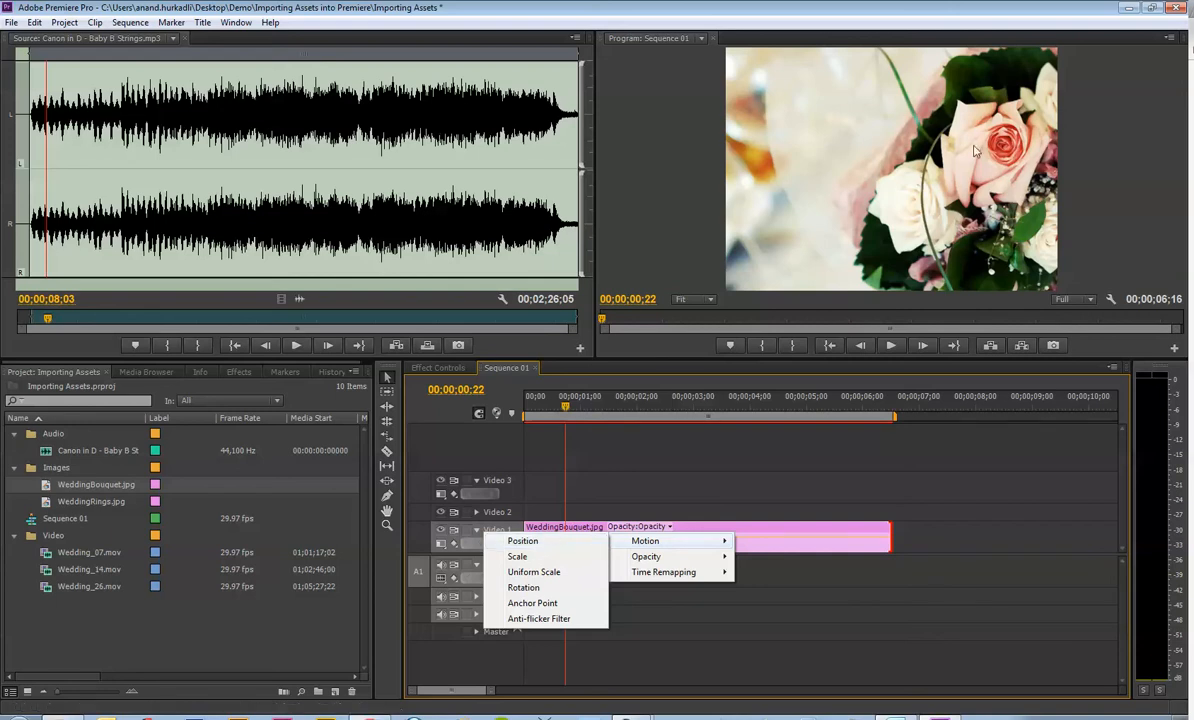
{"action": "left_click", "coordinate": [610, 486]}
{"action": "left_click", "coordinate": [545, 414]}
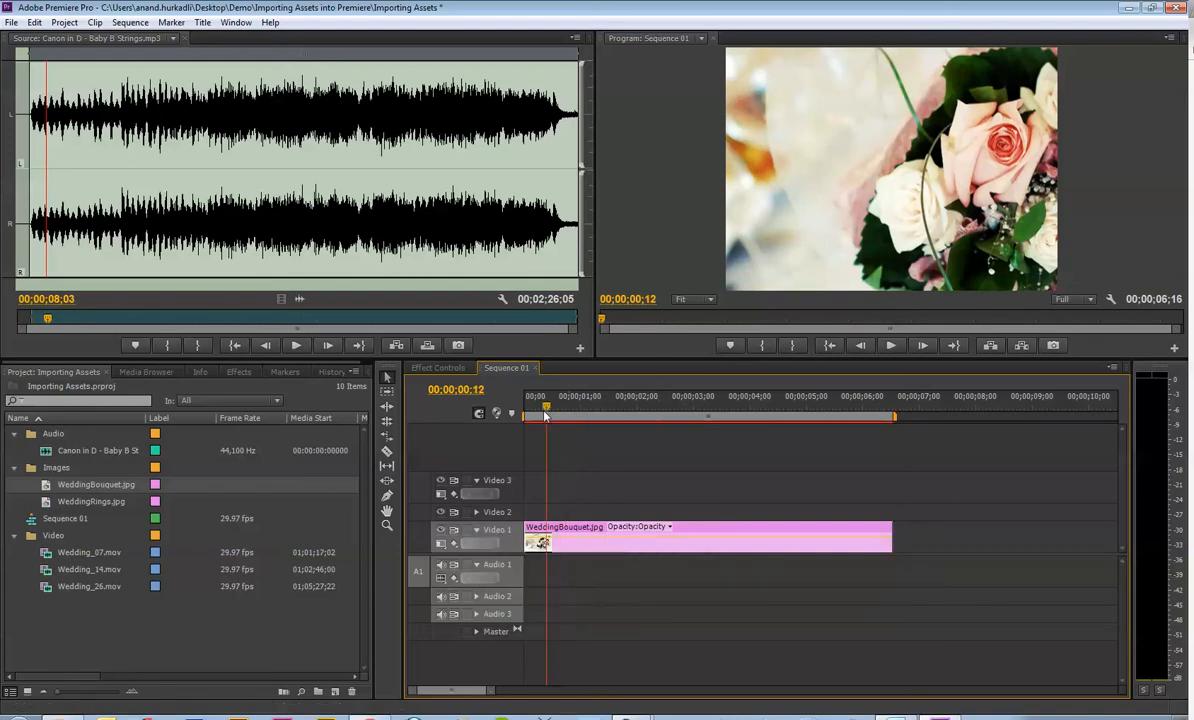
{"action": "left_click_drag", "start_coordinate": [545, 414], "coordinate": [695, 424]}
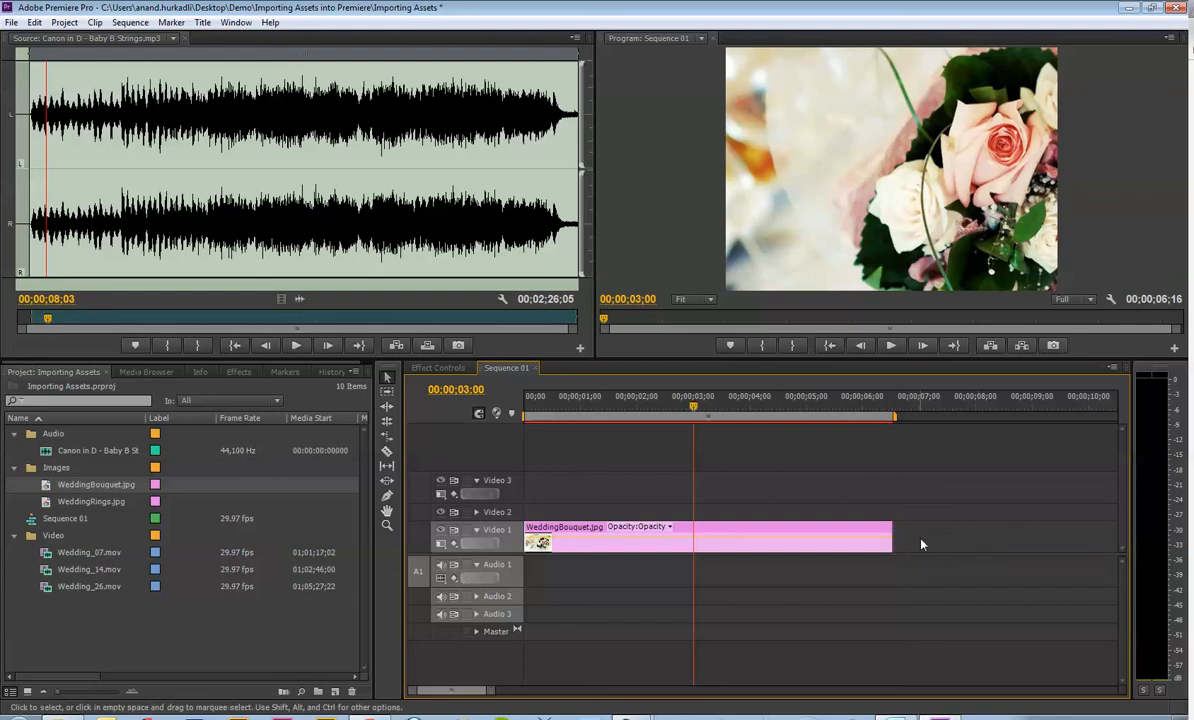
{"action": "left_click_drag", "start_coordinate": [892, 538], "coordinate": [695, 538]}
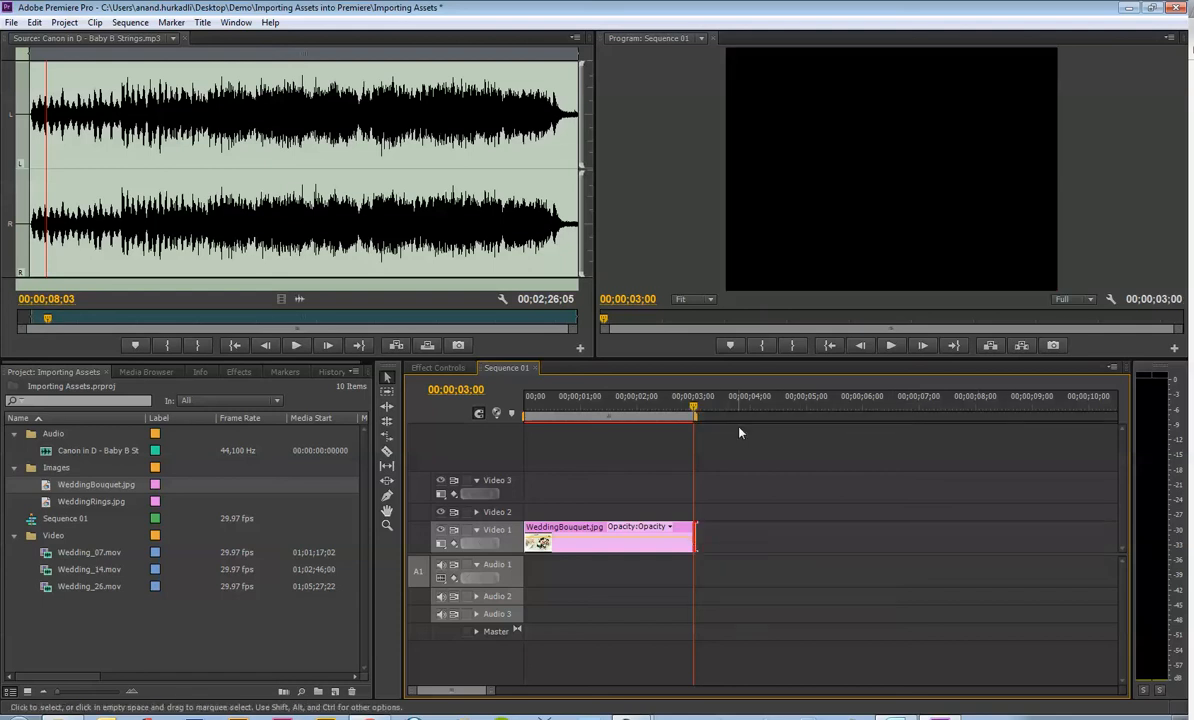
Show the Motion Position property on the WeddingBouquet.jpg clip in Video 1 and inspect the track's keyframe display options.
{"action": "left_click", "coordinate": [669, 527]}
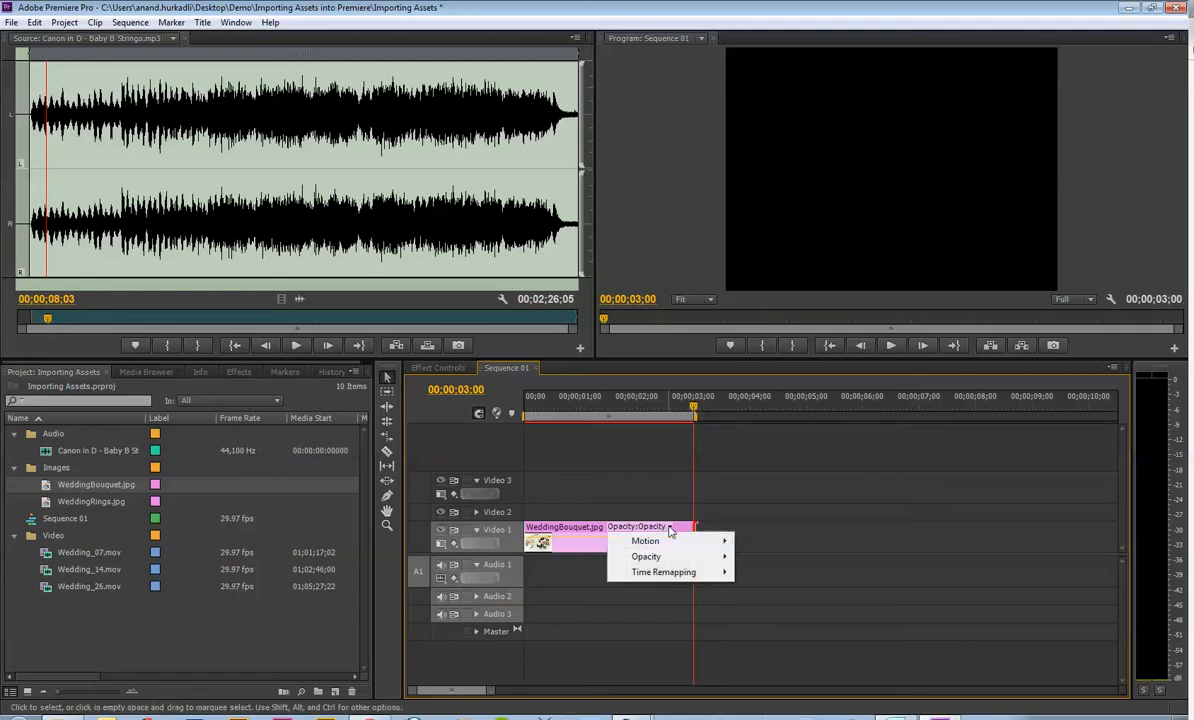
{"action": "mouse_move", "coordinate": [648, 541]}
{"action": "left_click", "coordinate": [535, 541]}
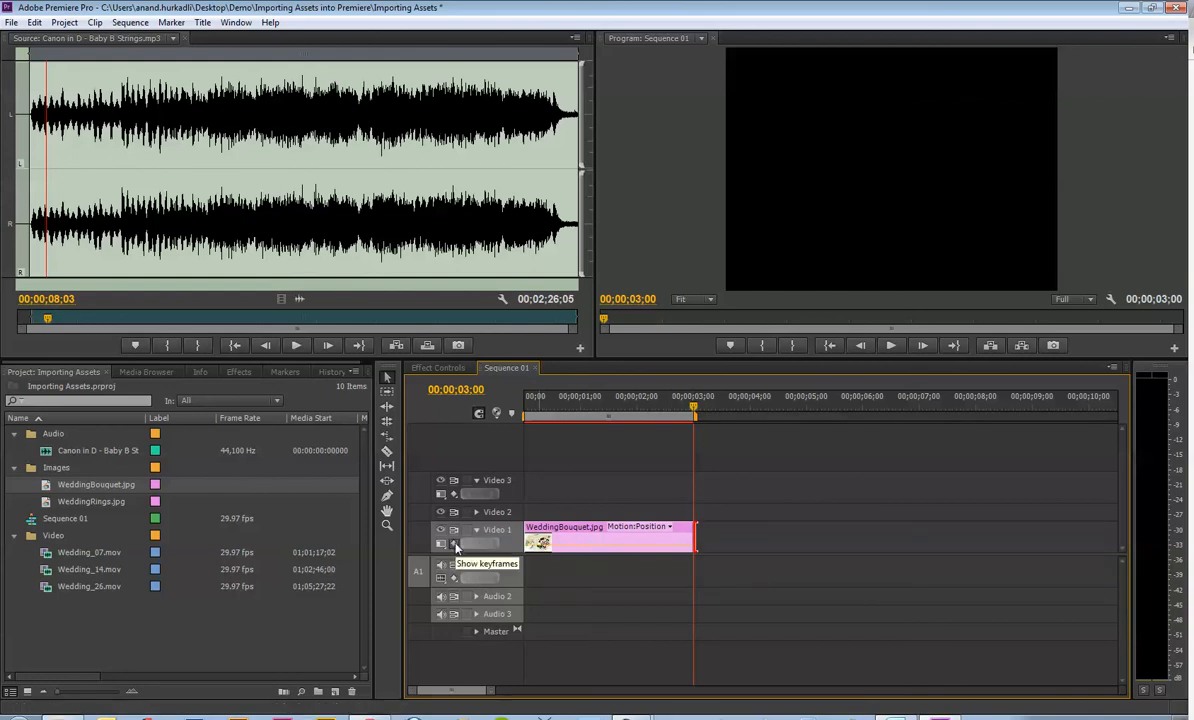
{"action": "left_click", "coordinate": [455, 545]}
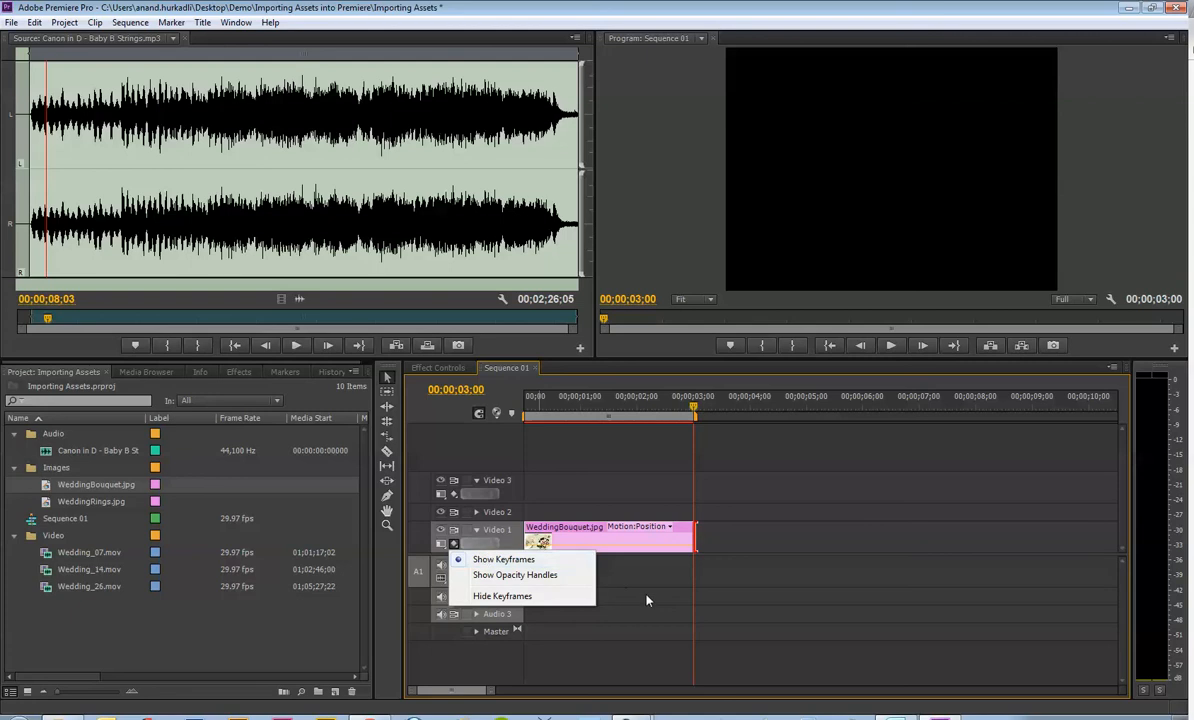
{"action": "left_click", "coordinate": [503, 543]}
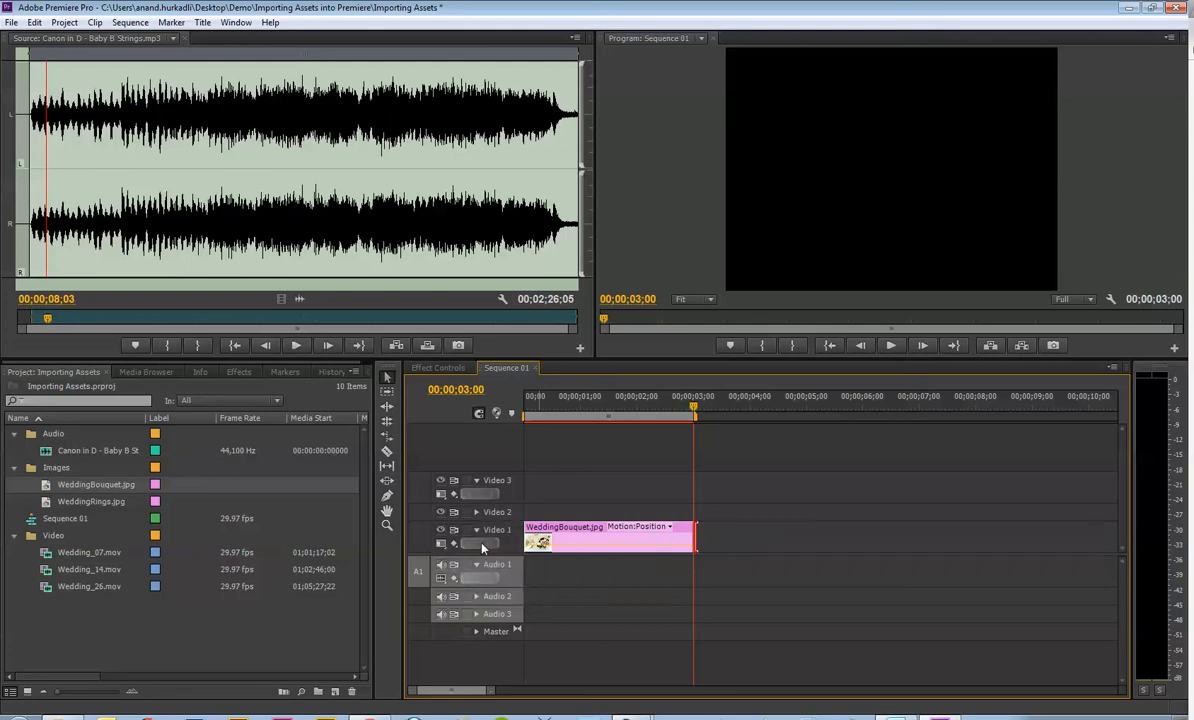
Add a Position keyframe at the start of the WeddingBouquet.jpg clip and move the playhead to 00;00;03;00.
{"action": "right_click", "coordinate": [675, 548]}
{"action": "left_click", "coordinate": [719, 569]}
{"action": "left_click_drag", "start_coordinate": [486, 691], "coordinate": [491, 692]}
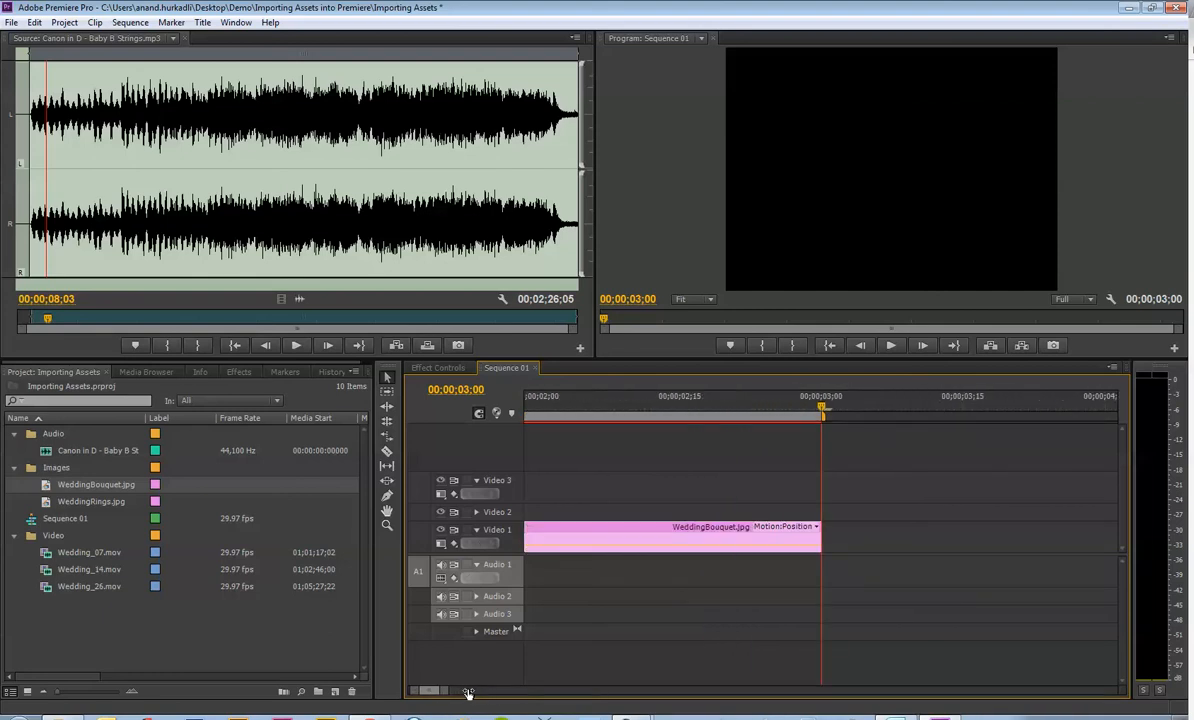
{"action": "left_click_drag", "start_coordinate": [480, 693], "coordinate": [486, 690]}
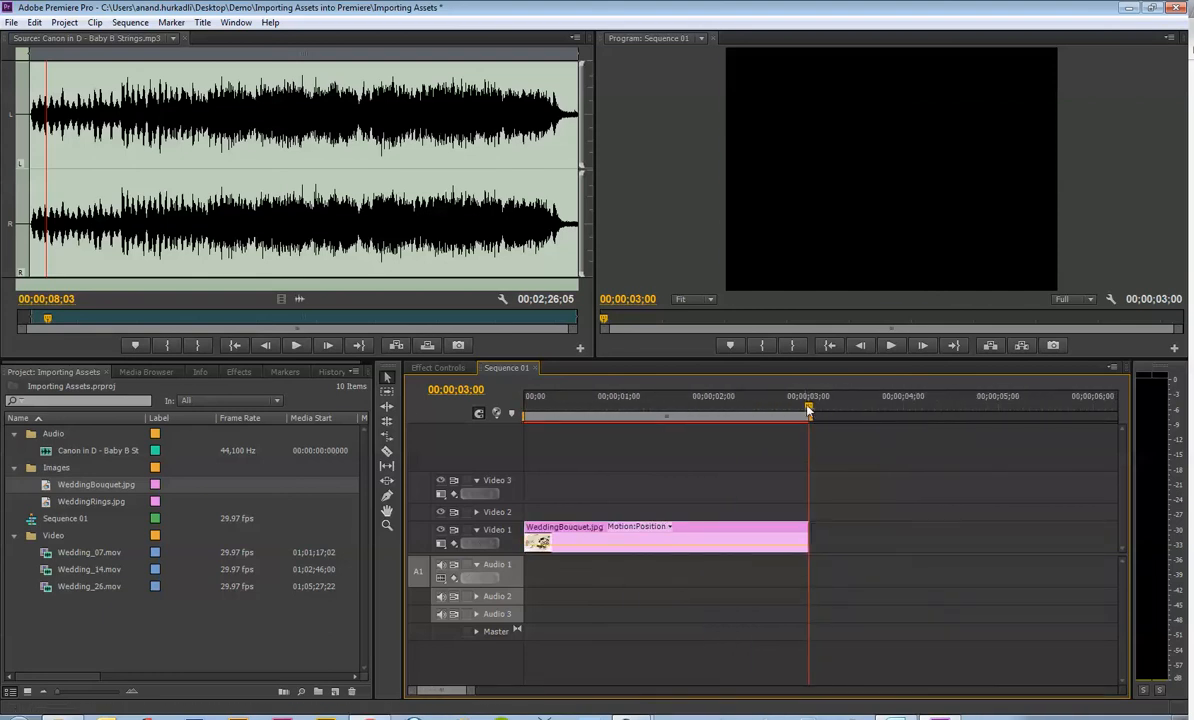
{"action": "key", "text": "Home"}
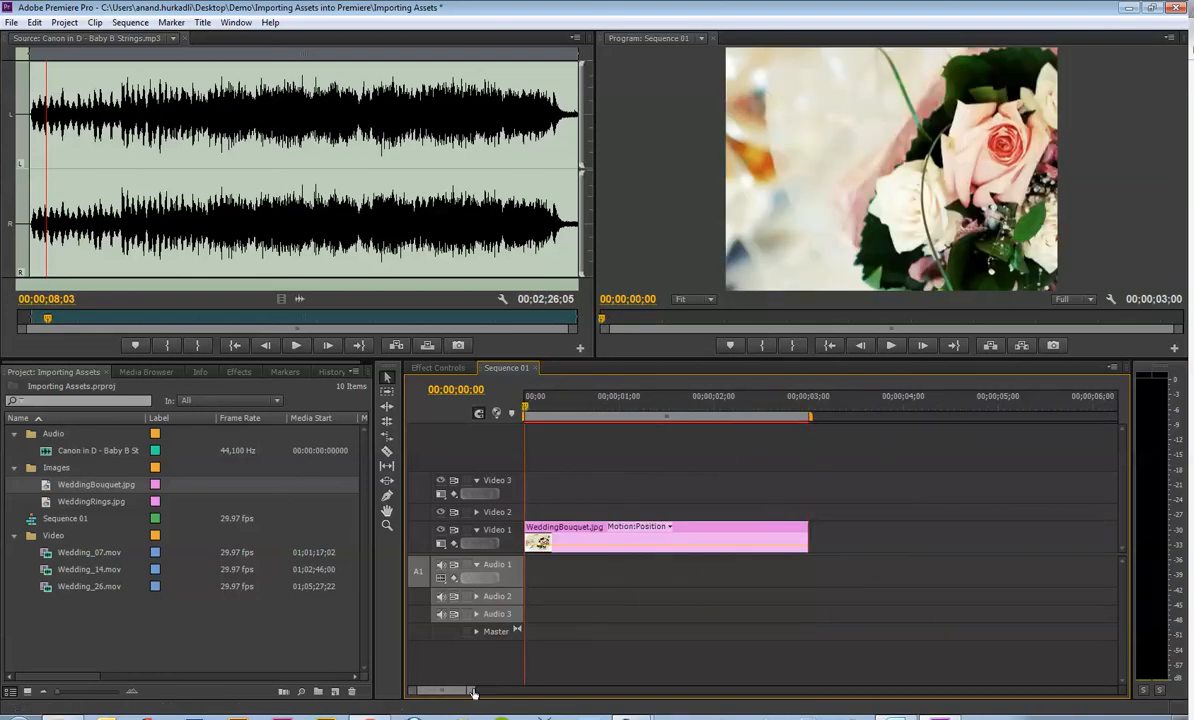
{"action": "left_click_drag", "start_coordinate": [473, 691], "coordinate": [458, 691]}
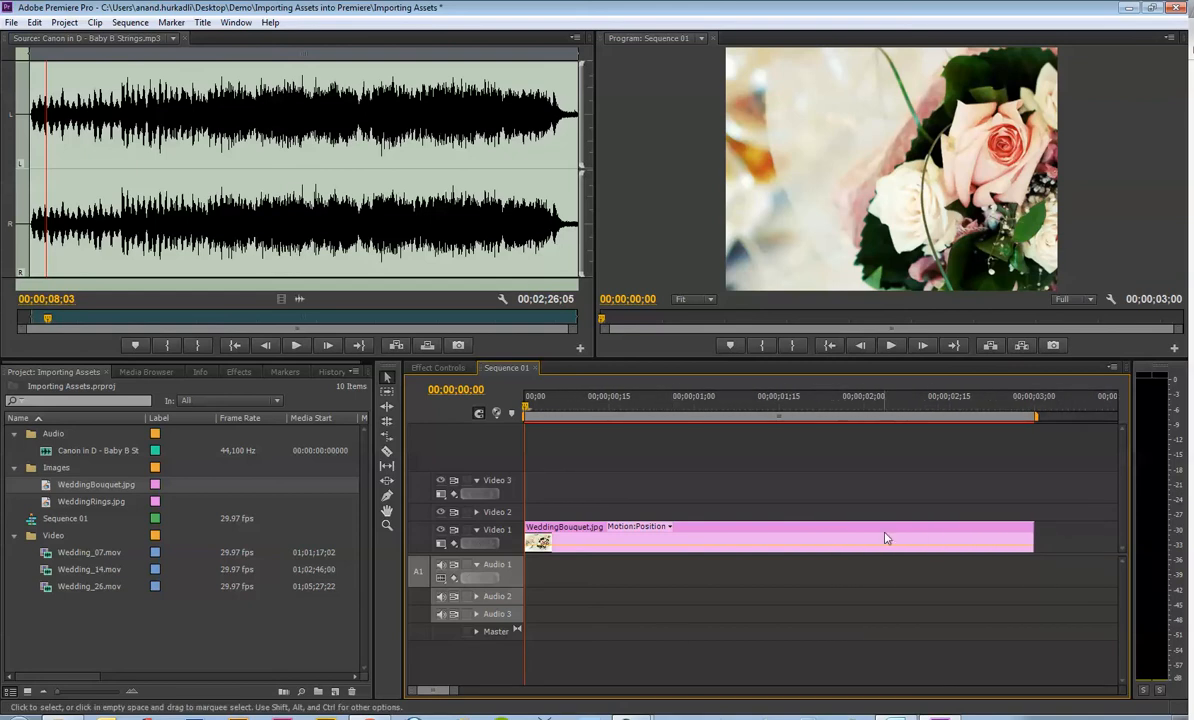
{"action": "left_click", "coordinate": [1020, 545]}
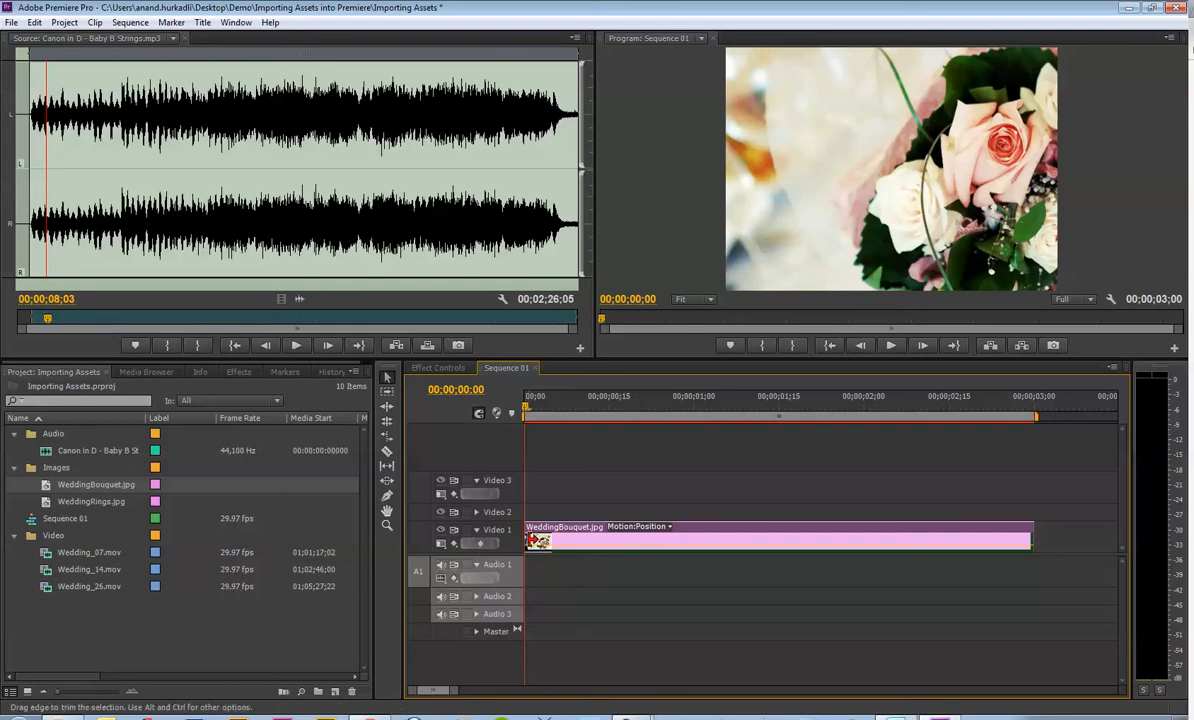
{"action": "left_click_drag", "start_coordinate": [527, 412], "coordinate": [1035, 412]}
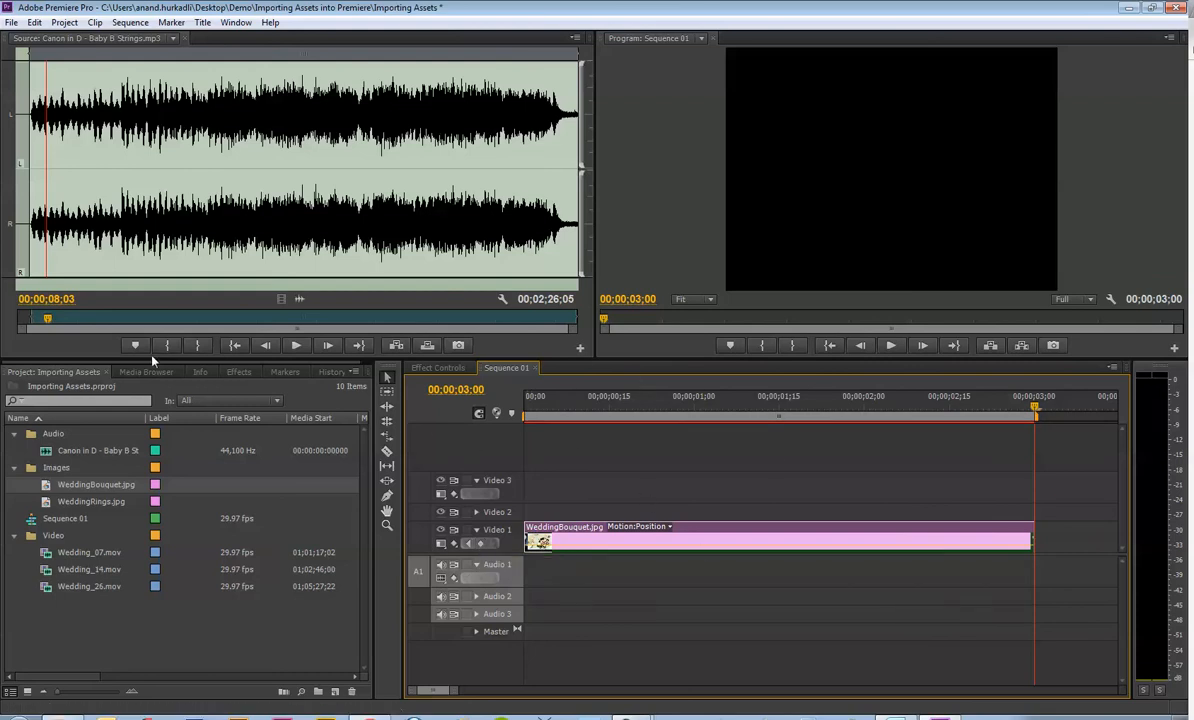
Open Effect Controls for the WeddingBouquet.jpg clip, widen its keyframe area and expand the Motion properties.
{"action": "left_click", "coordinate": [230, 23]}
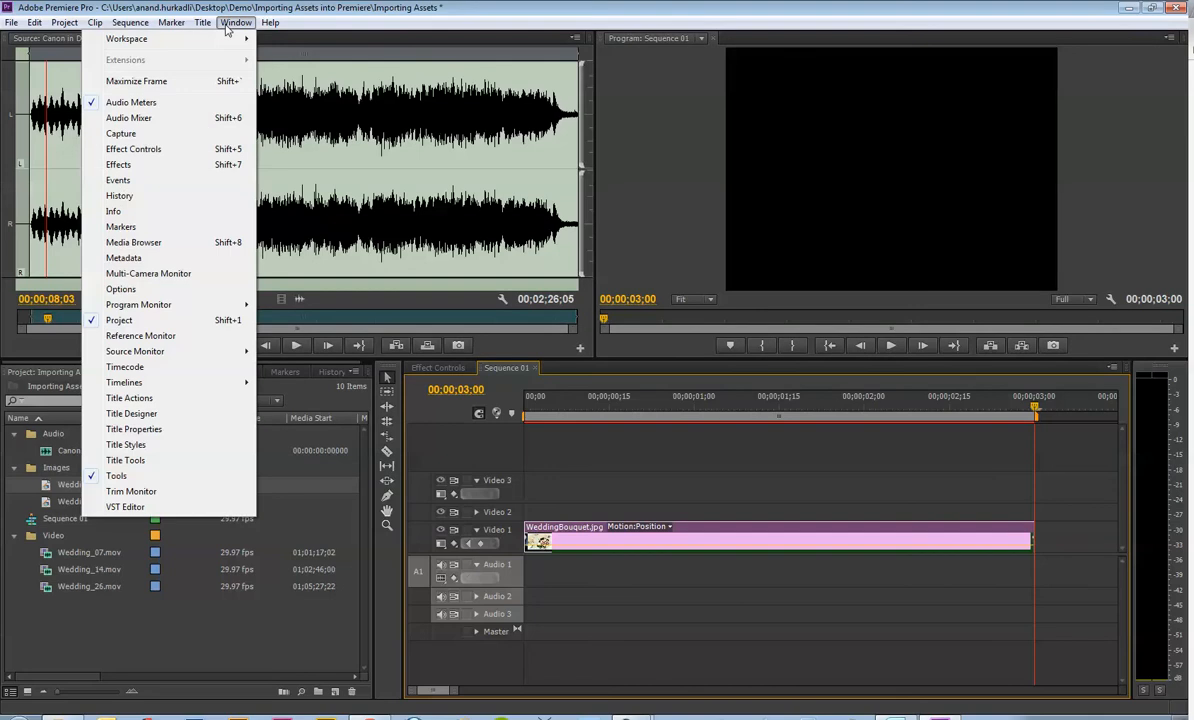
{"action": "left_click", "coordinate": [140, 147]}
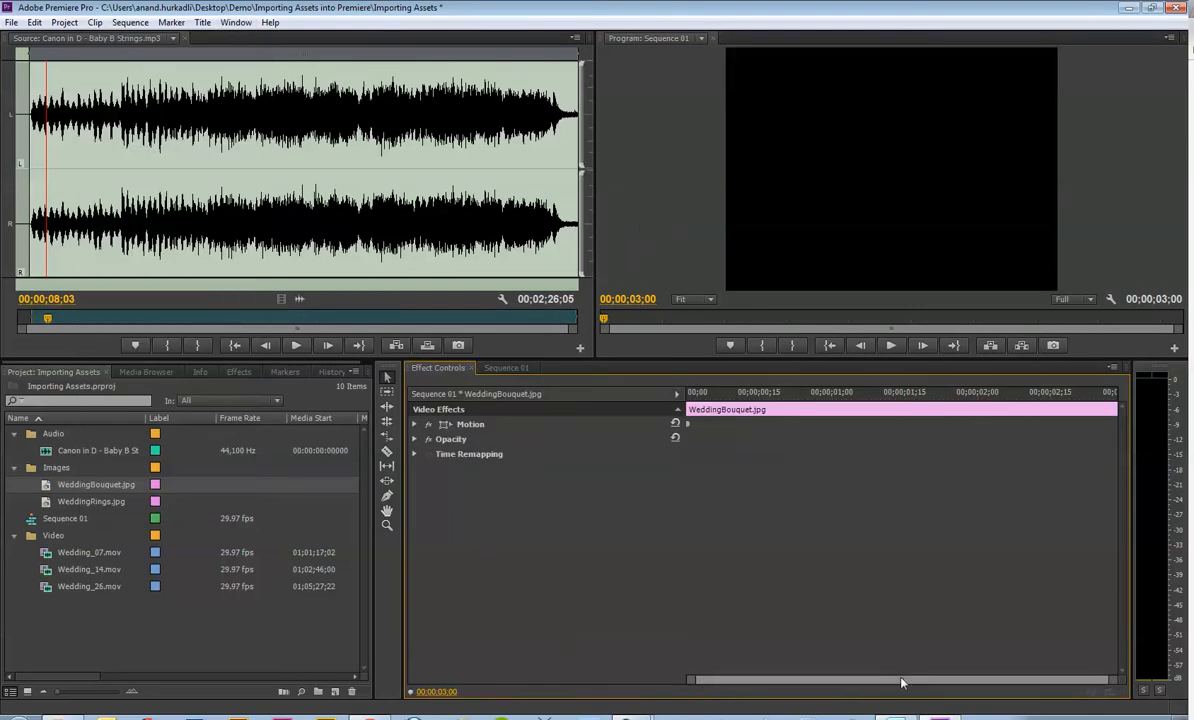
{"action": "left_click_drag", "start_coordinate": [1109, 681], "coordinate": [1136, 689]}
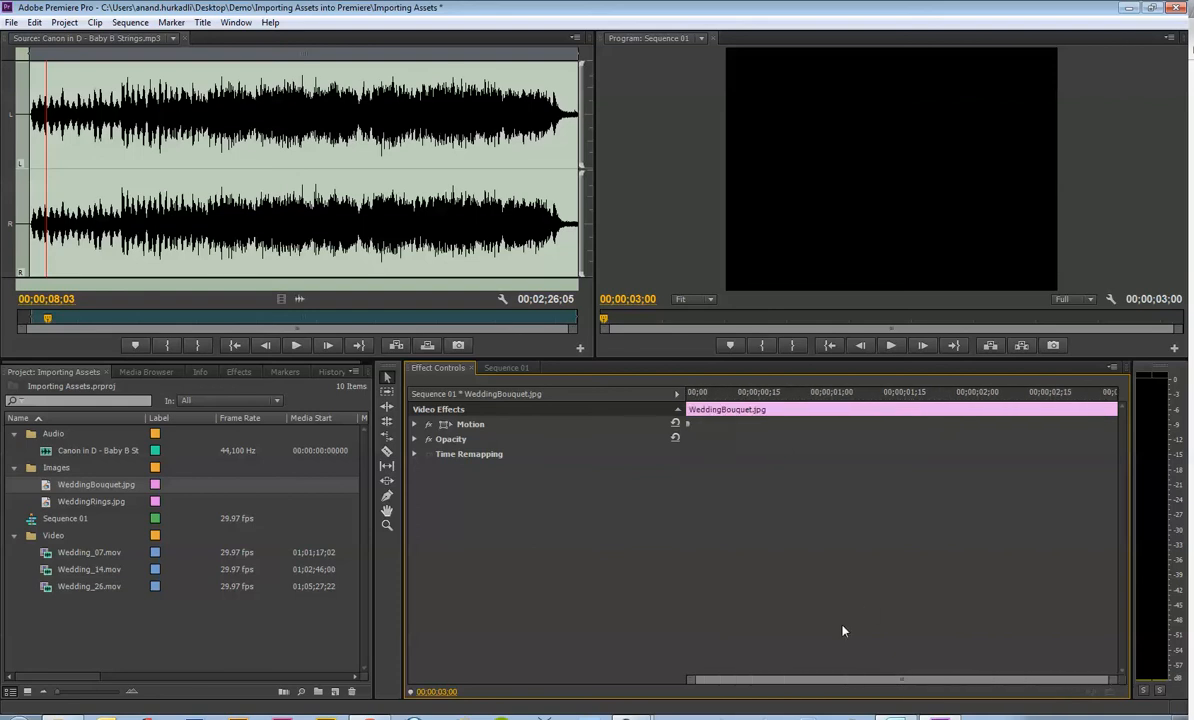
{"action": "left_click_drag", "start_coordinate": [686, 510], "coordinate": [544, 509]}
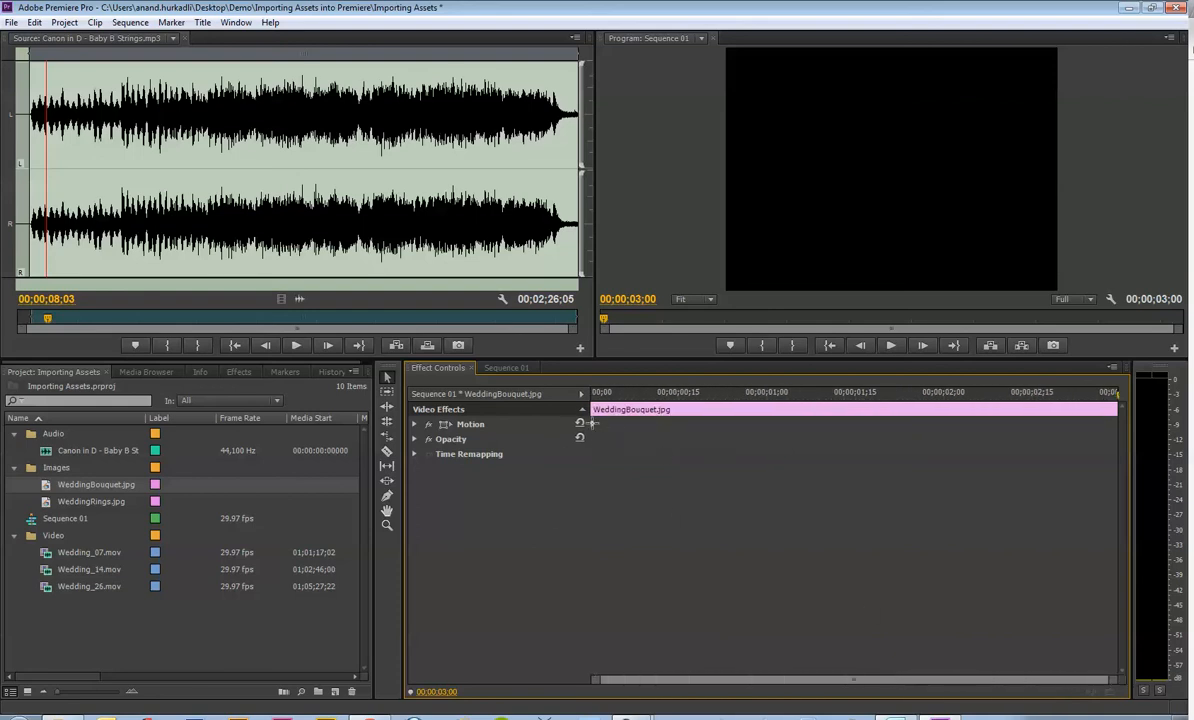
{"action": "left_click", "coordinate": [414, 424]}
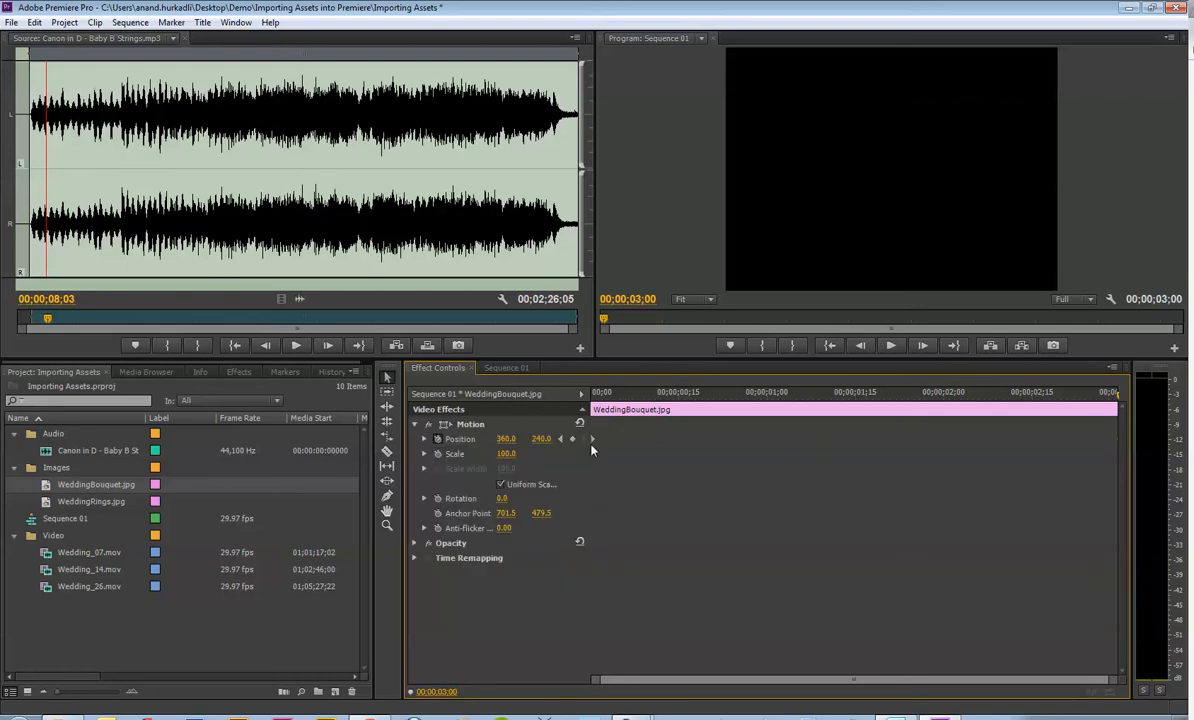
Place the clip's two Position keyframes at 00;00;00;15 and 00;00;02;15.
{"action": "mouse_move", "coordinate": [592, 439]}
{"action": "left_mouse_down"}
{"action": "mouse_move", "coordinate": [602, 441]}
{"action": "mouse_move", "coordinate": [592, 441]}
{"action": "left_mouse_up"}
{"action": "left_click_drag", "start_coordinate": [1115, 443], "coordinate": [1033, 444]}
{"action": "left_click_drag", "start_coordinate": [598, 440], "coordinate": [679, 453]}
Add Scale keyframes to the clip at 00;00;00;15 and 00;00;02;15, matching the Position keyframes.
{"action": "mouse_move", "coordinate": [673, 394]}
{"action": "left_mouse_down"}
{"action": "mouse_move", "coordinate": [701, 396]}
{"action": "mouse_move", "coordinate": [682, 409]}
{"action": "left_mouse_up"}
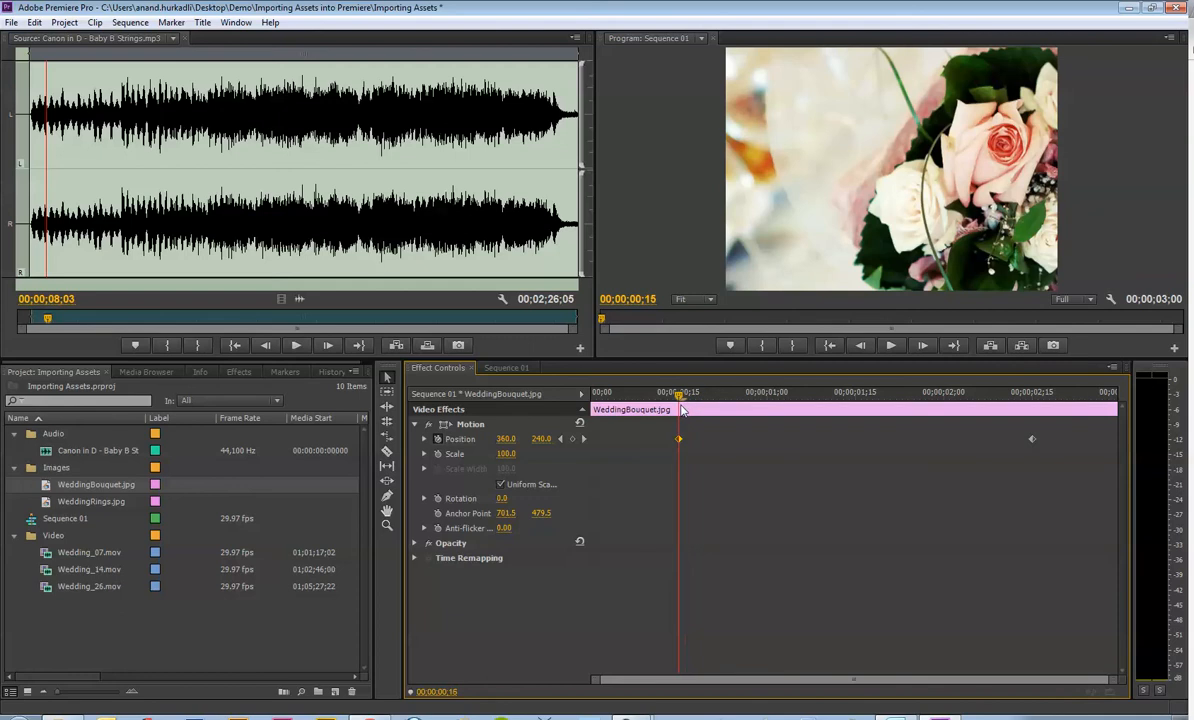
{"action": "left_click", "coordinate": [437, 454]}
{"action": "left_click_drag", "start_coordinate": [680, 394], "coordinate": [1032, 412]}
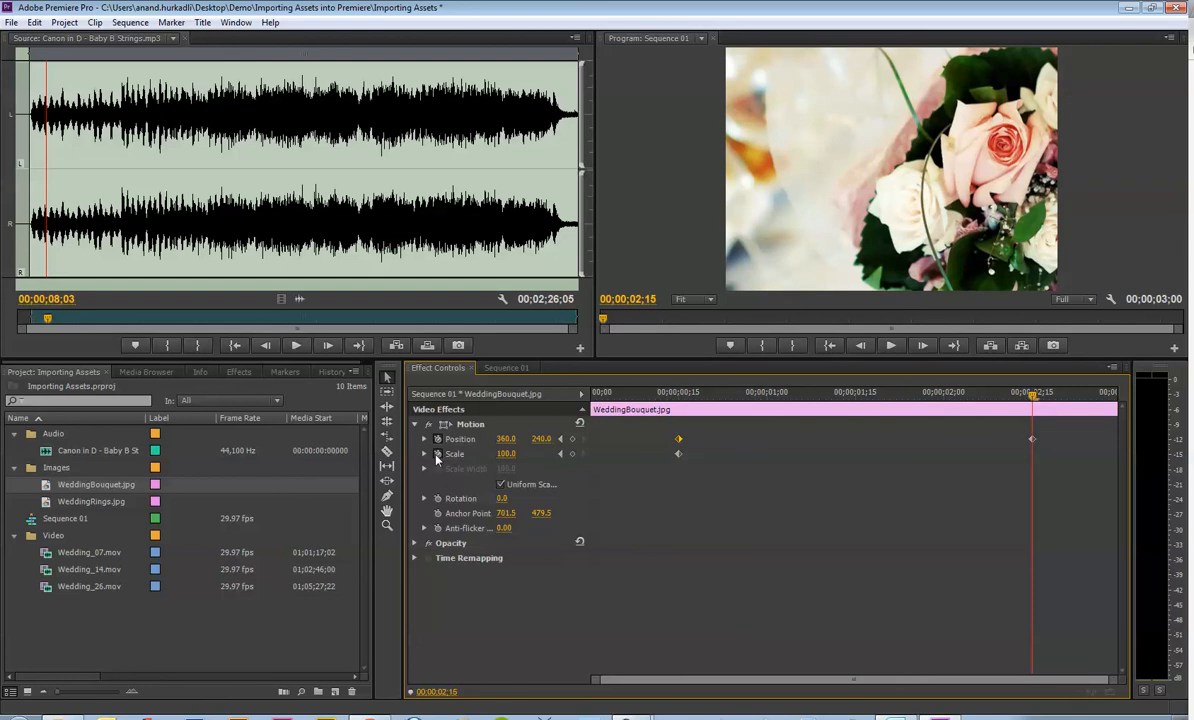
{"action": "left_click", "coordinate": [573, 455]}
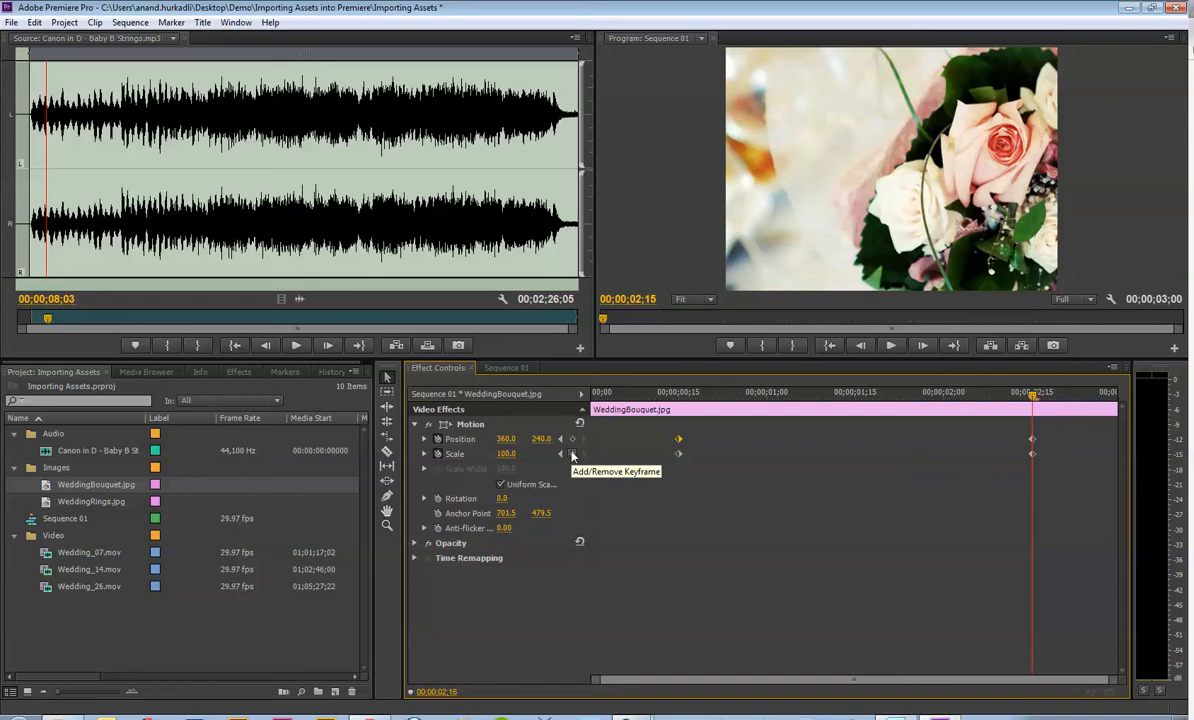
At the 00;00;00;15 keyframes, set Scale to 118.0 and the horizontal Position to 125.0.
{"action": "mouse_move", "coordinate": [1031, 393]}
{"action": "left_mouse_down"}
{"action": "mouse_move", "coordinate": [589, 393]}
{"action": "mouse_move", "coordinate": [1032, 400]}
{"action": "left_mouse_up"}
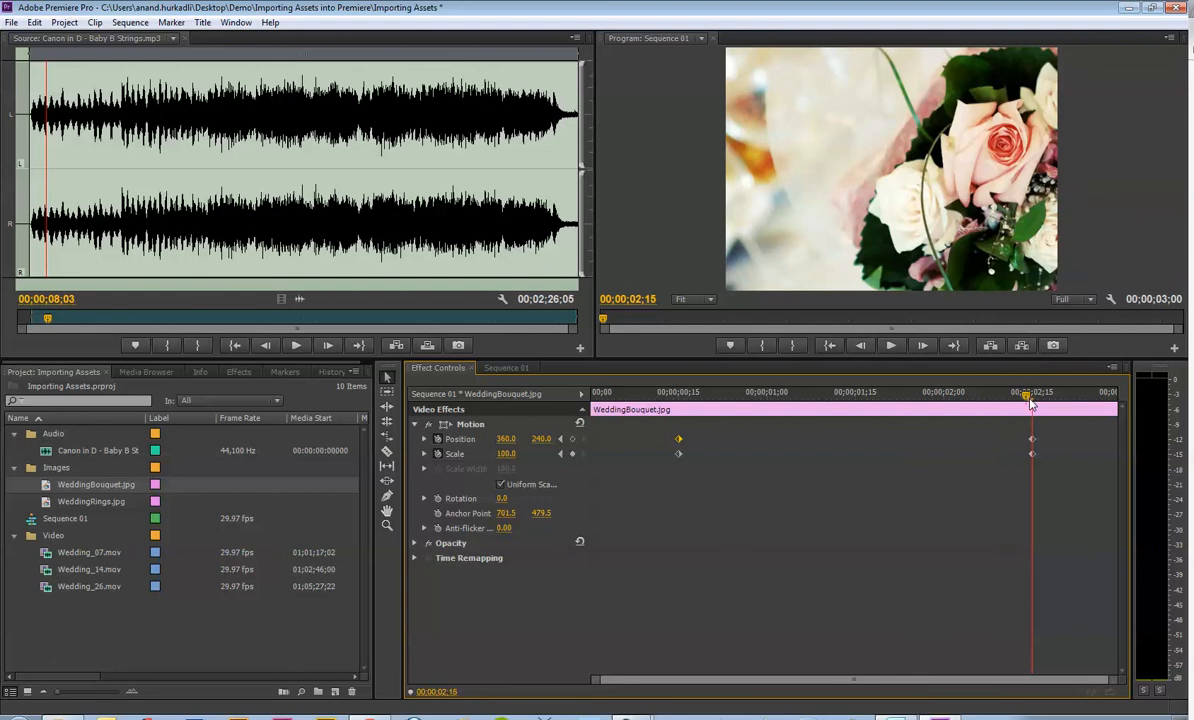
{"action": "left_click_drag", "start_coordinate": [1031, 400], "coordinate": [678, 395]}
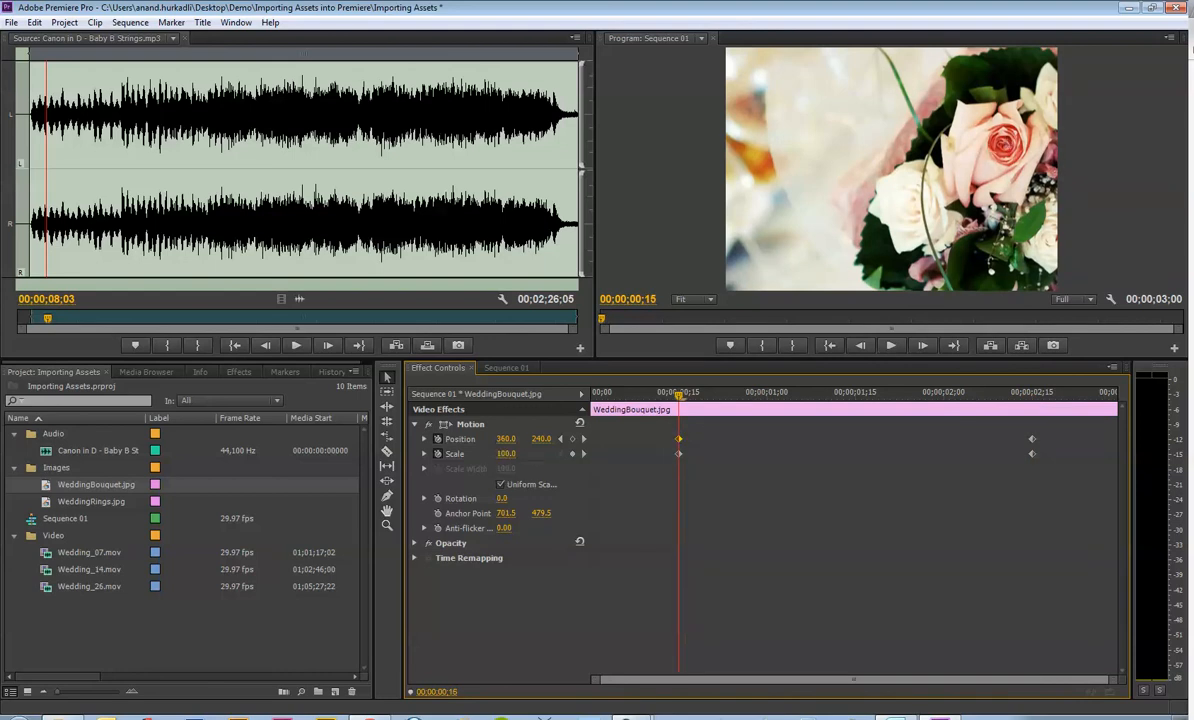
{"action": "left_click", "coordinate": [507, 454]}
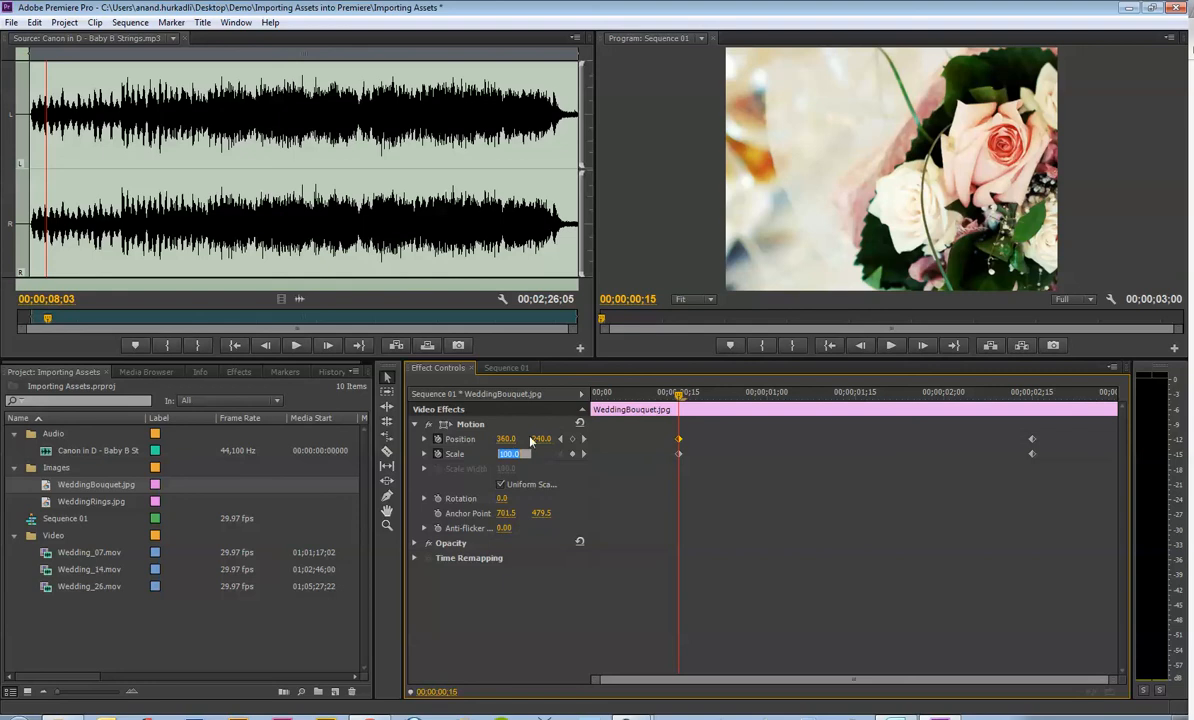
{"action": "left_click", "coordinate": [607, 410]}
{"action": "left_click_drag", "start_coordinate": [507, 454], "coordinate": [507, 454]}
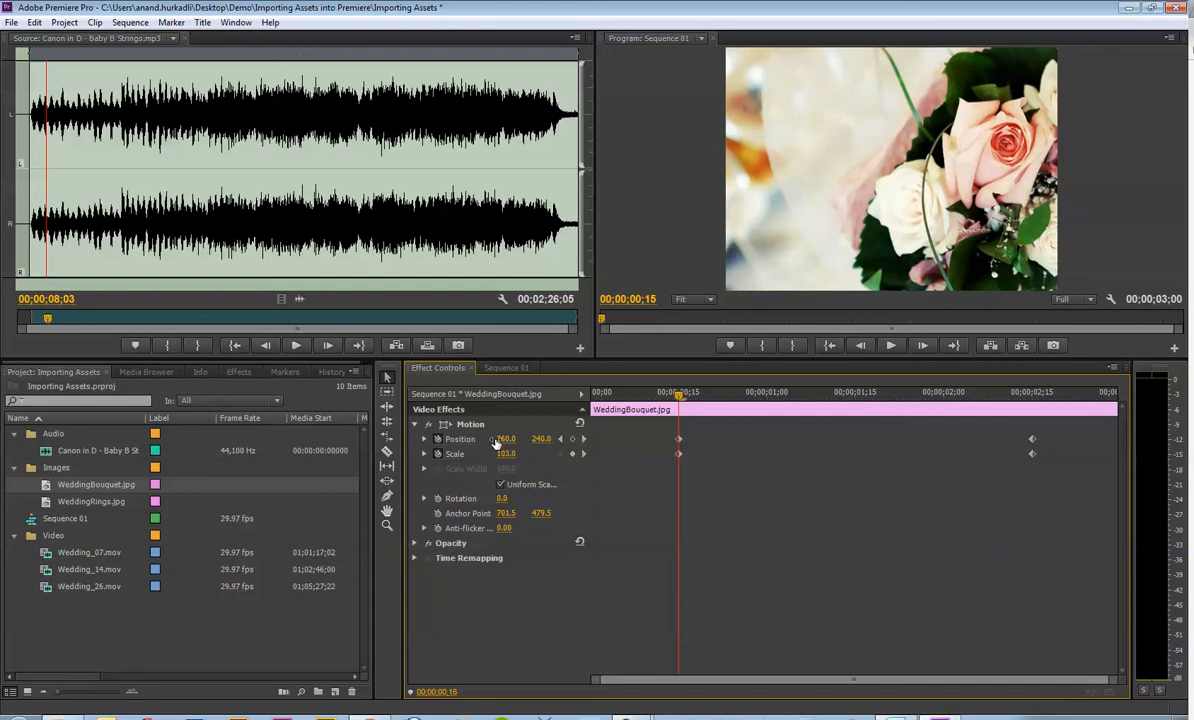
{"action": "left_click_drag", "start_coordinate": [506, 439], "coordinate": [507, 439]}
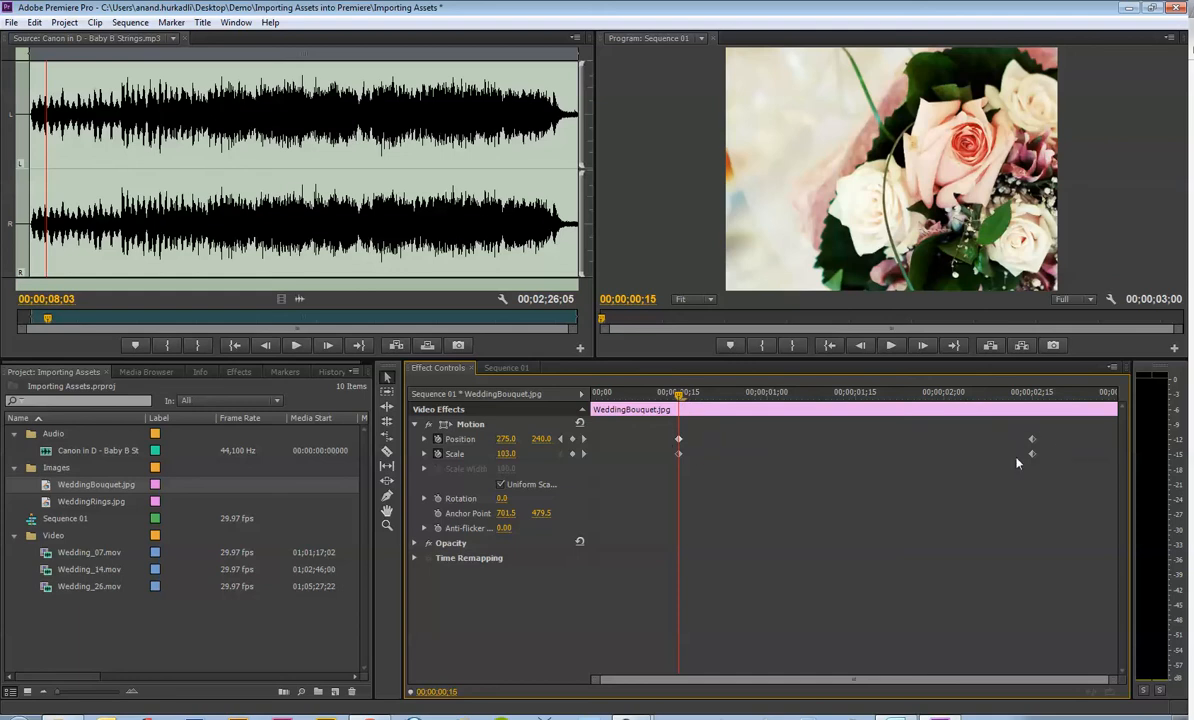
{"action": "left_click_drag", "start_coordinate": [678, 394], "coordinate": [957, 396]}
{"action": "left_click", "coordinate": [679, 393]}
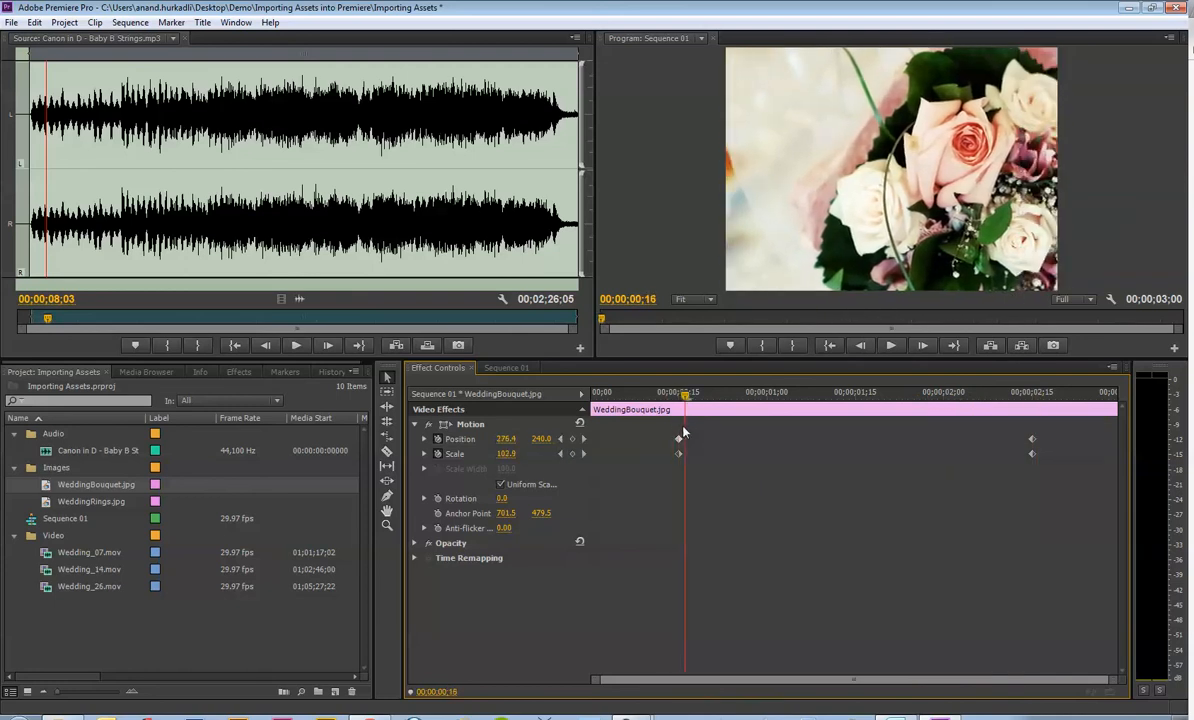
{"action": "left_click_drag", "start_coordinate": [512, 454], "coordinate": [362, 441]}
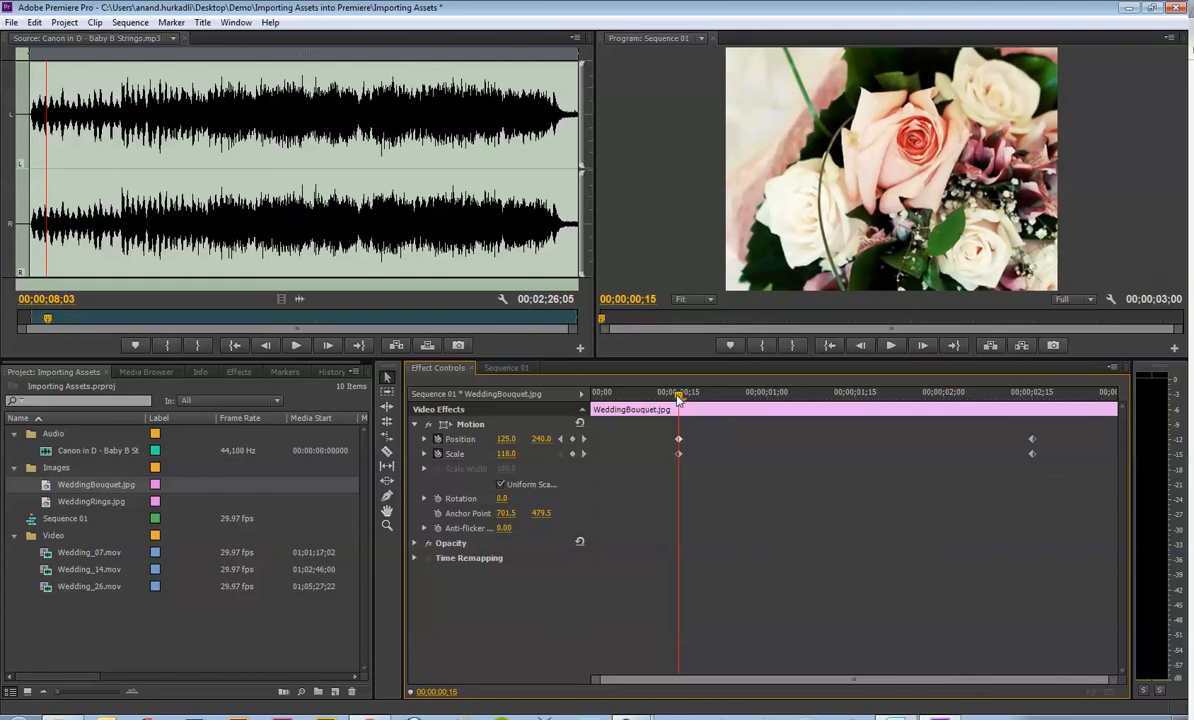
Play the WeddingBouquet.jpg animation from the beginning of the sequence to check its position and scale movement.
{"action": "left_click_drag", "start_coordinate": [679, 396], "coordinate": [580, 398]}
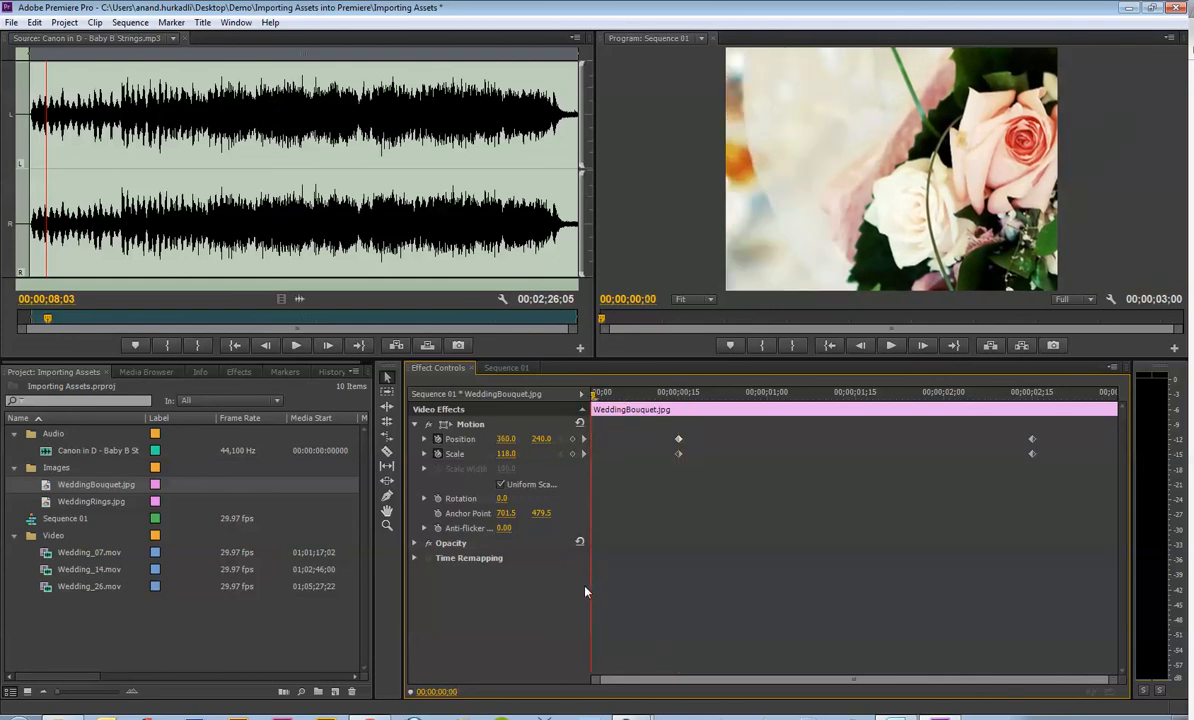
{"action": "key", "text": "space"}
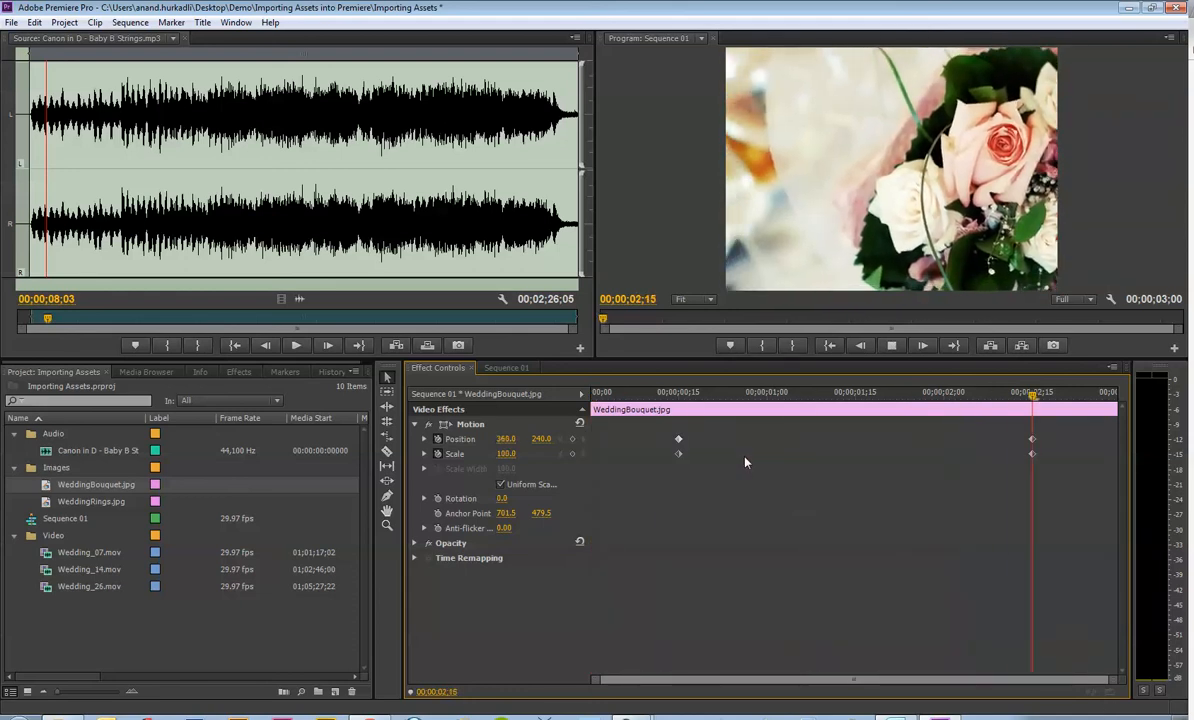
{"action": "key", "text": "space"}
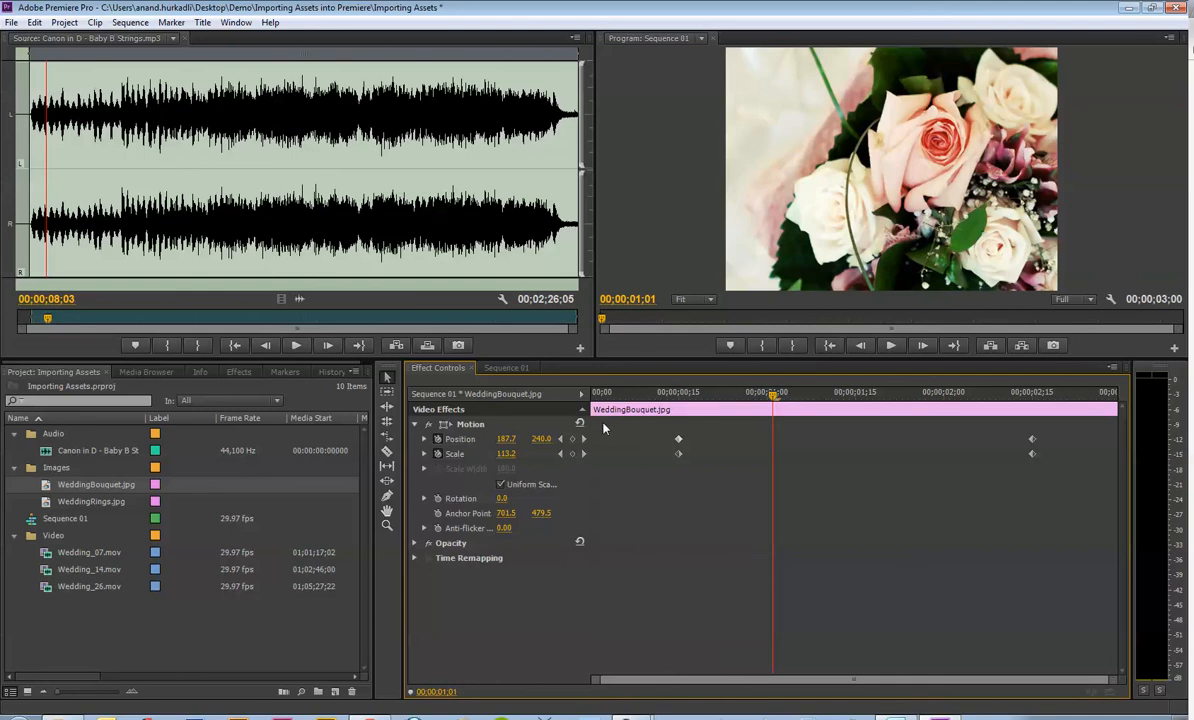
{"action": "key", "text": "Home"}
{"action": "left_click_drag", "start_coordinate": [613, 483], "coordinate": [462, 431]}
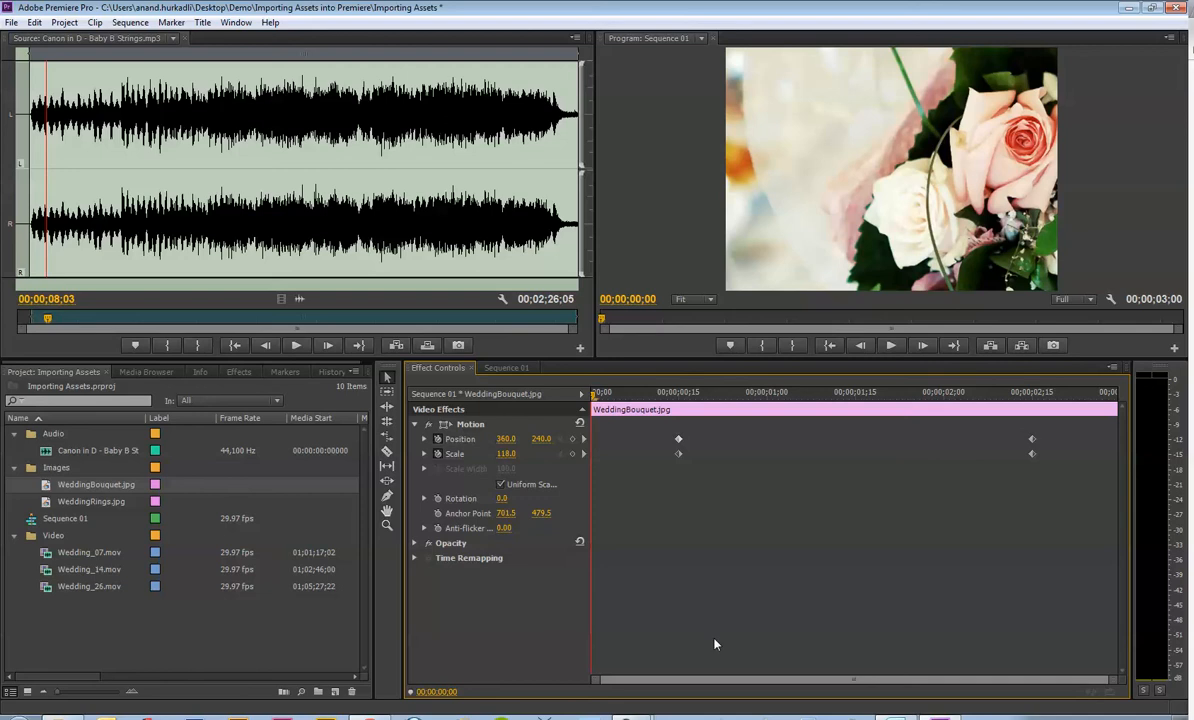
{"action": "key", "text": "space"}
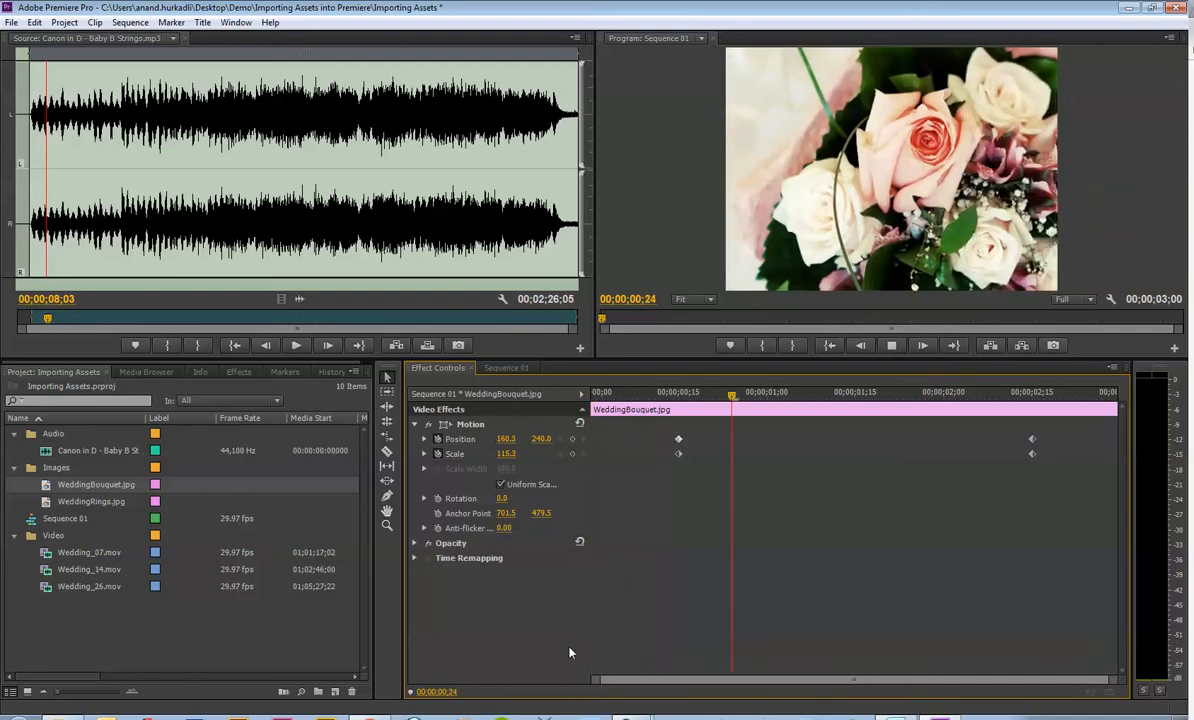
{"action": "key", "text": "space"}
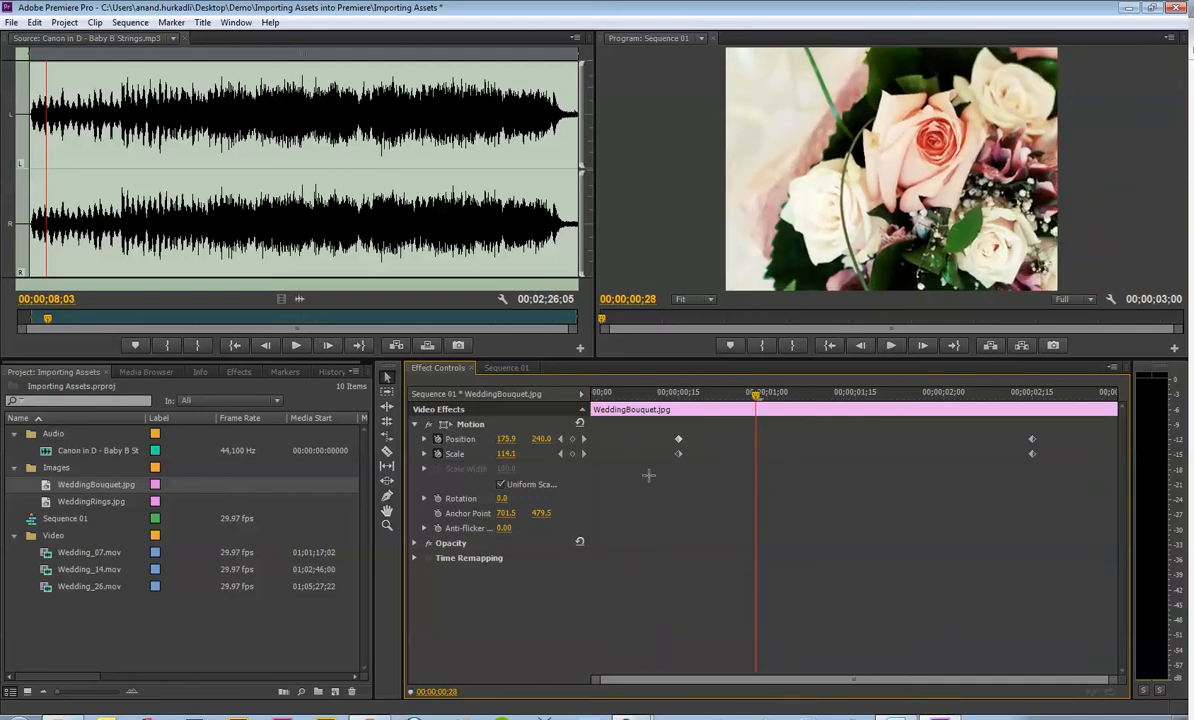
Move the first Position and Scale keyframes together to the clip's start and play back the animation.
{"action": "left_click_drag", "start_coordinate": [648, 477], "coordinate": [577, 458]}
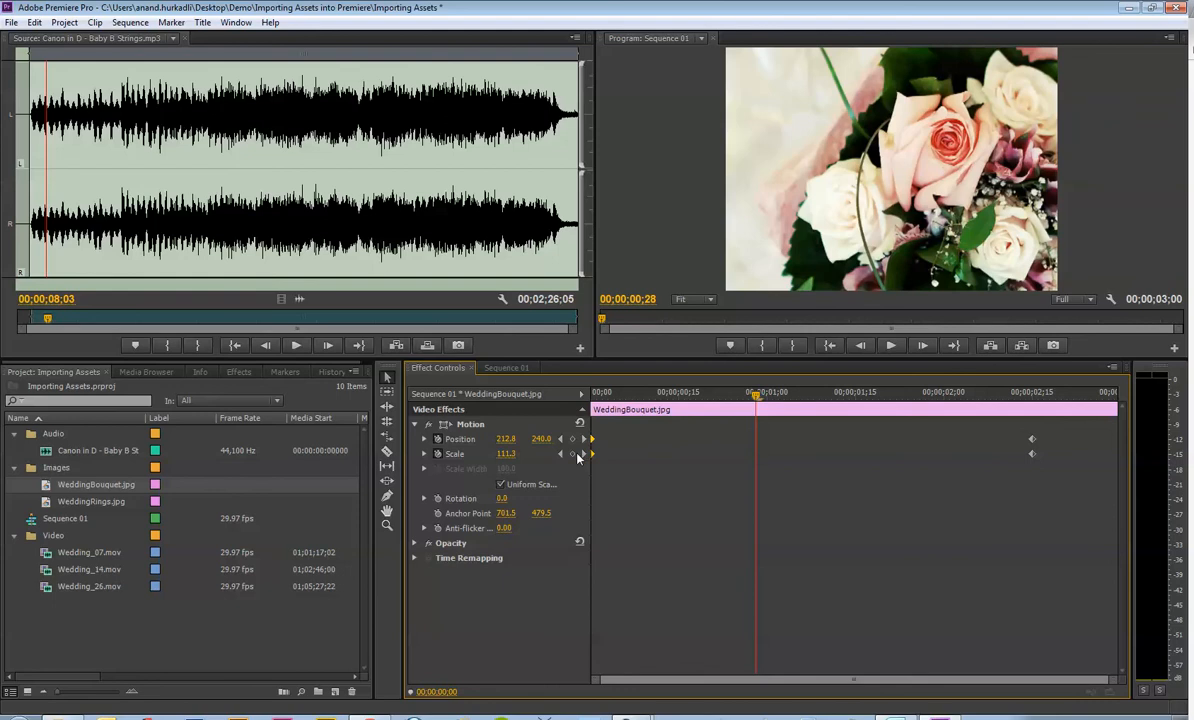
{"action": "key", "text": "space"}
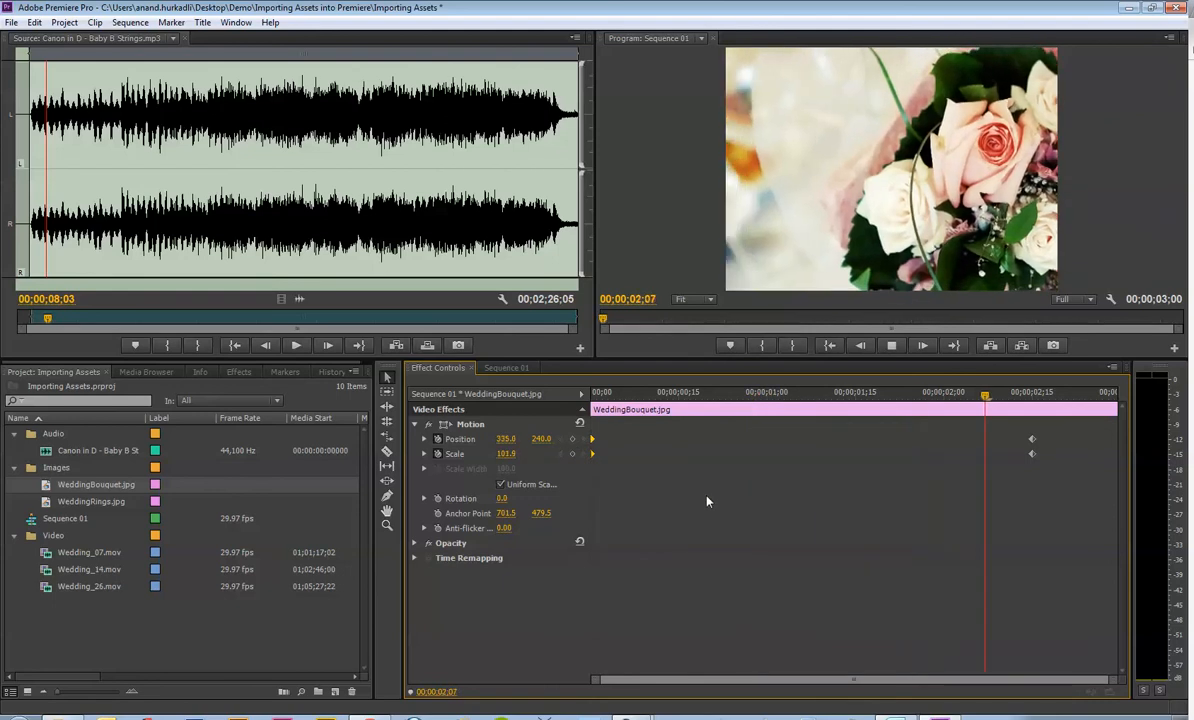
{"action": "key", "text": "space"}
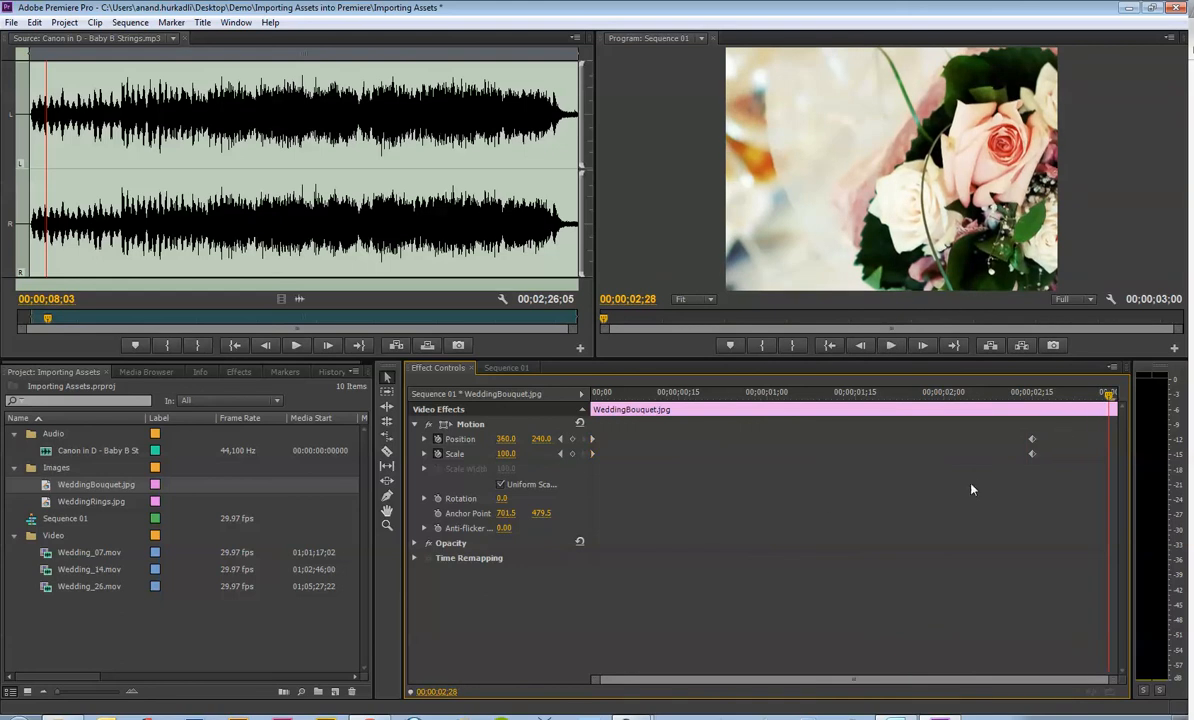
Reverse the animation by moving the end keyframe pair to about 00;00;00;26 and the starting pair to about 00;00;02;00.
{"action": "left_click_drag", "start_coordinate": [1010, 460], "coordinate": [746, 438]}
{"action": "left_click_drag", "start_coordinate": [593, 455], "coordinate": [947, 492]}
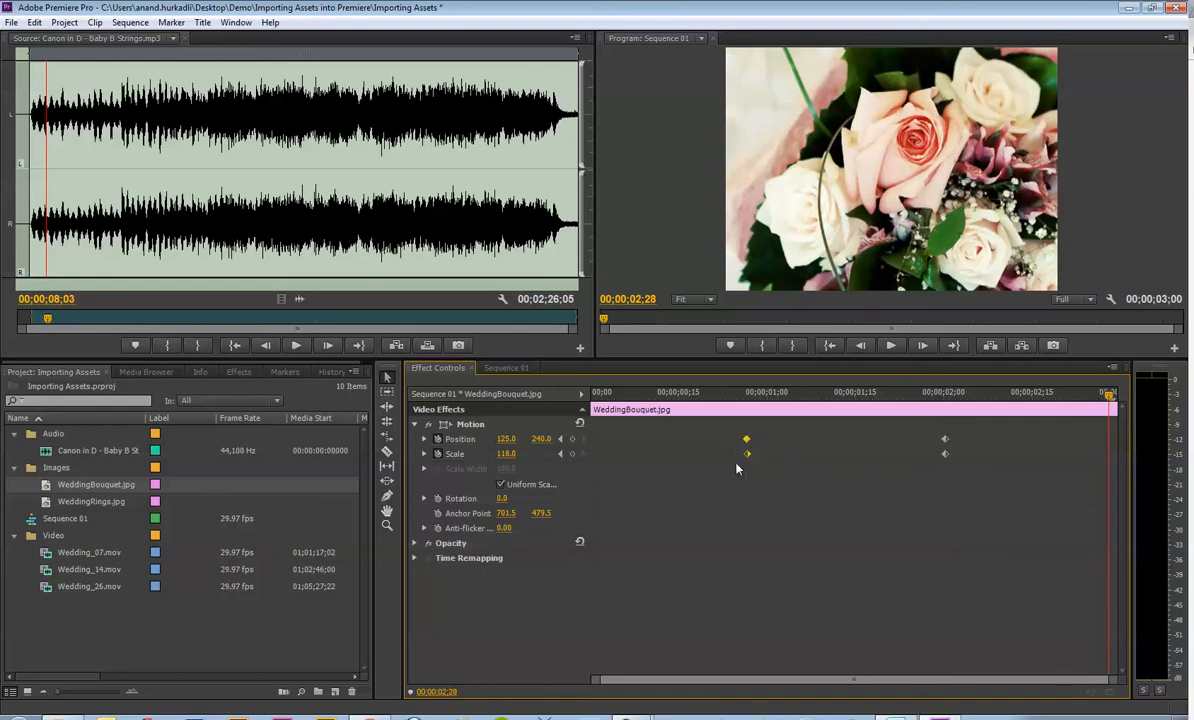
Move the first Position and Scale keyframe pair to the clip's start and the second pair to its end, playing back the animation.
{"action": "left_click_drag", "start_coordinate": [748, 456], "coordinate": [595, 455]}
{"action": "key", "text": "space"}
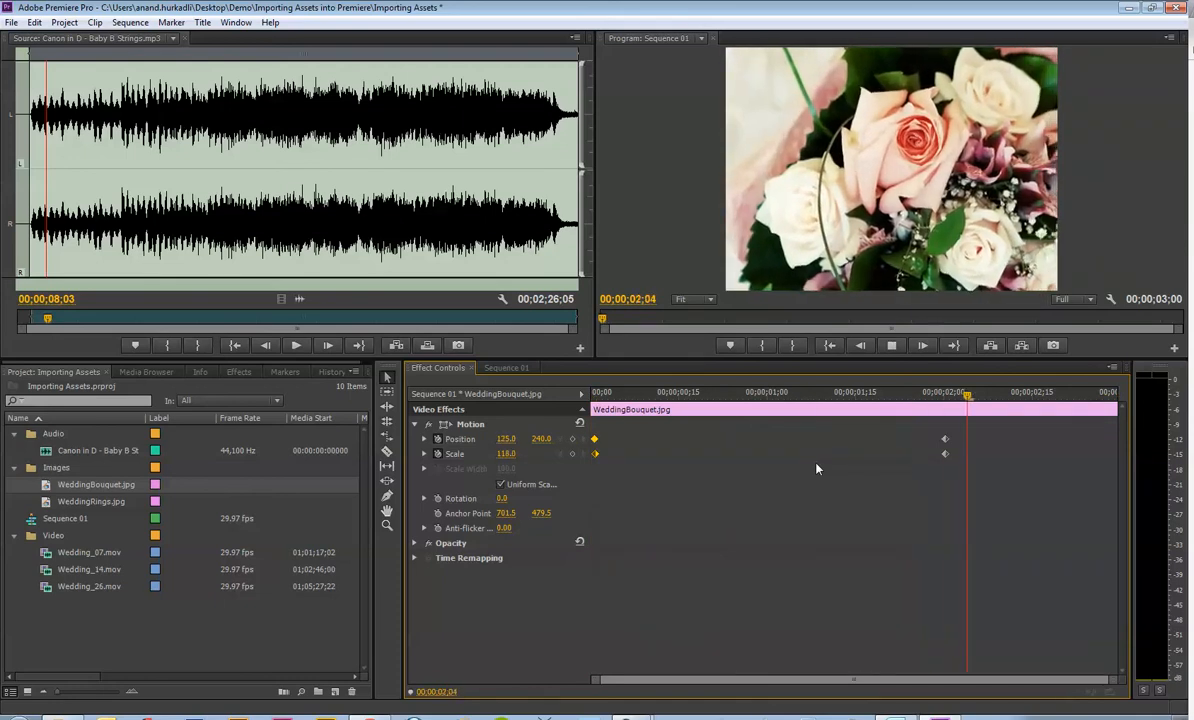
{"action": "key", "text": "space"}
{"action": "left_click_drag", "start_coordinate": [963, 420], "coordinate": [1111, 458]}
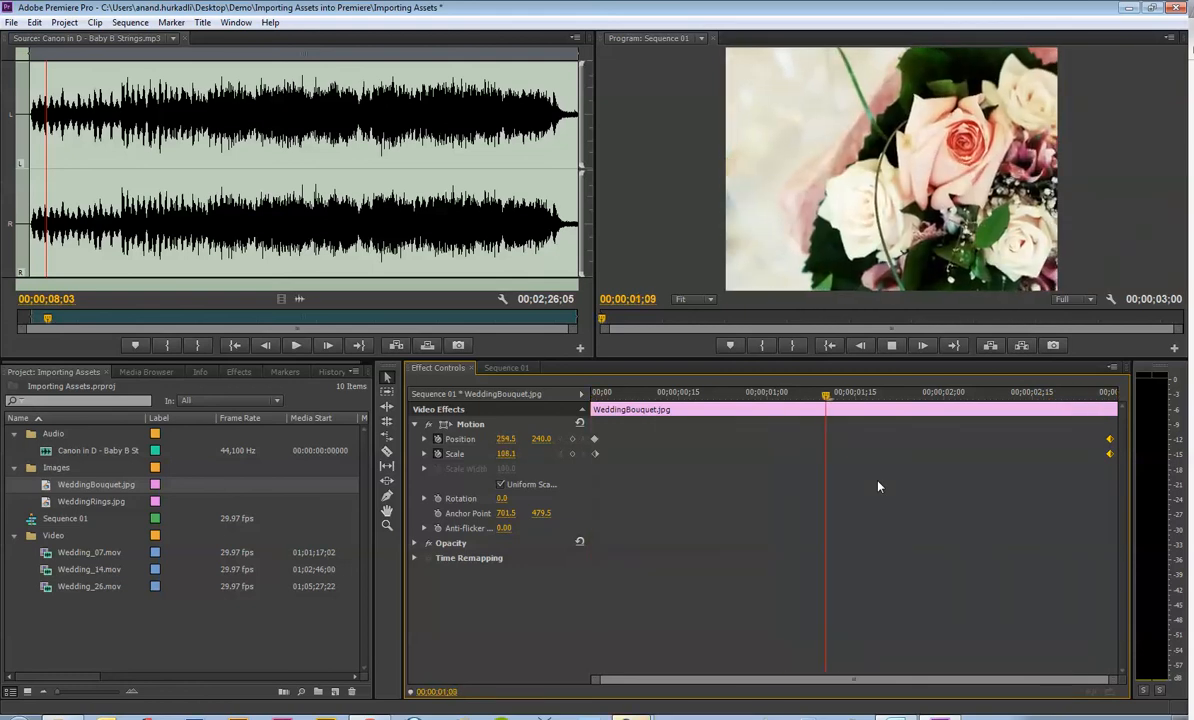
{"action": "key", "text": "space"}
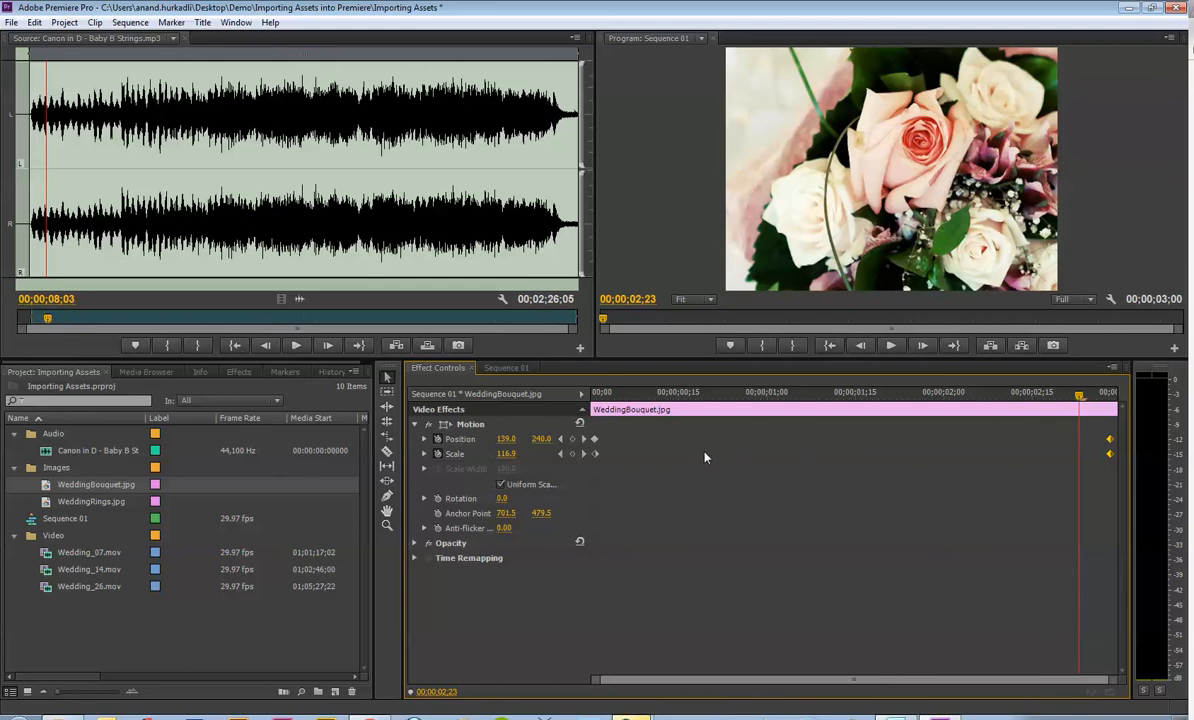
Turn off the Scale and Position animation on WeddingBouquet.jpg, deleting all their keyframes, and return the playhead to 00;00;00;00.
{"action": "left_click", "coordinate": [437, 440]}
{"action": "left_click", "coordinate": [706, 382]}
{"action": "left_click", "coordinate": [599, 393]}
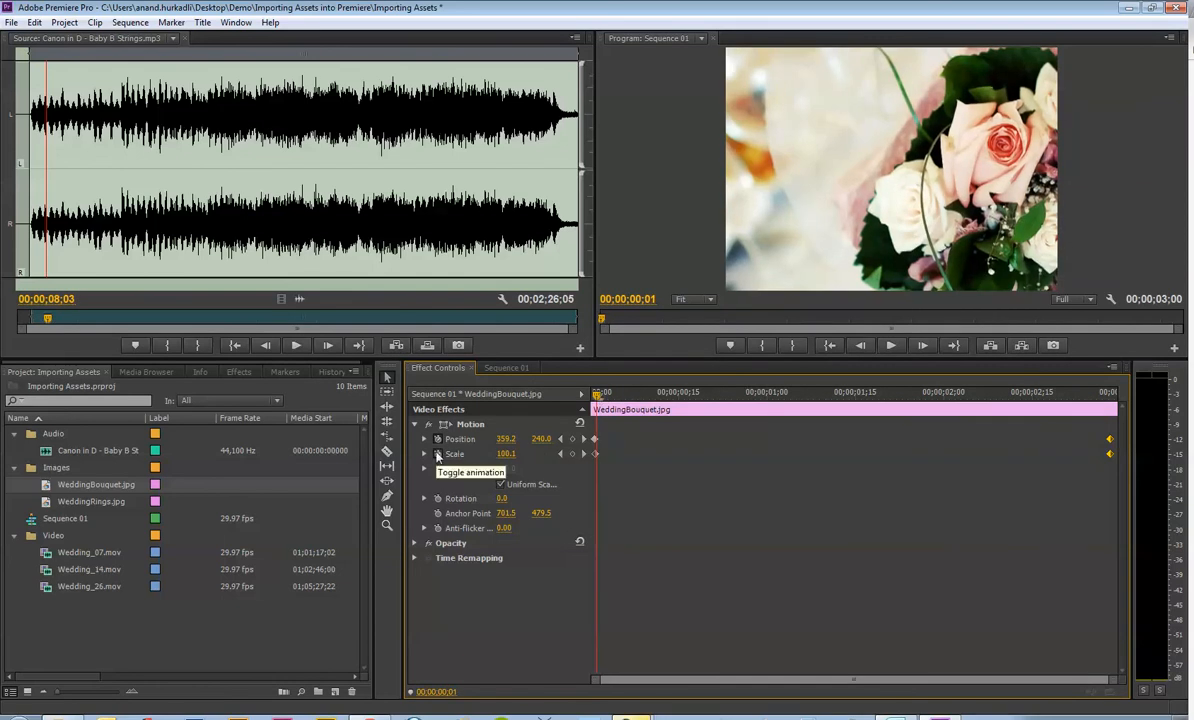
{"action": "left_click", "coordinate": [437, 455]}
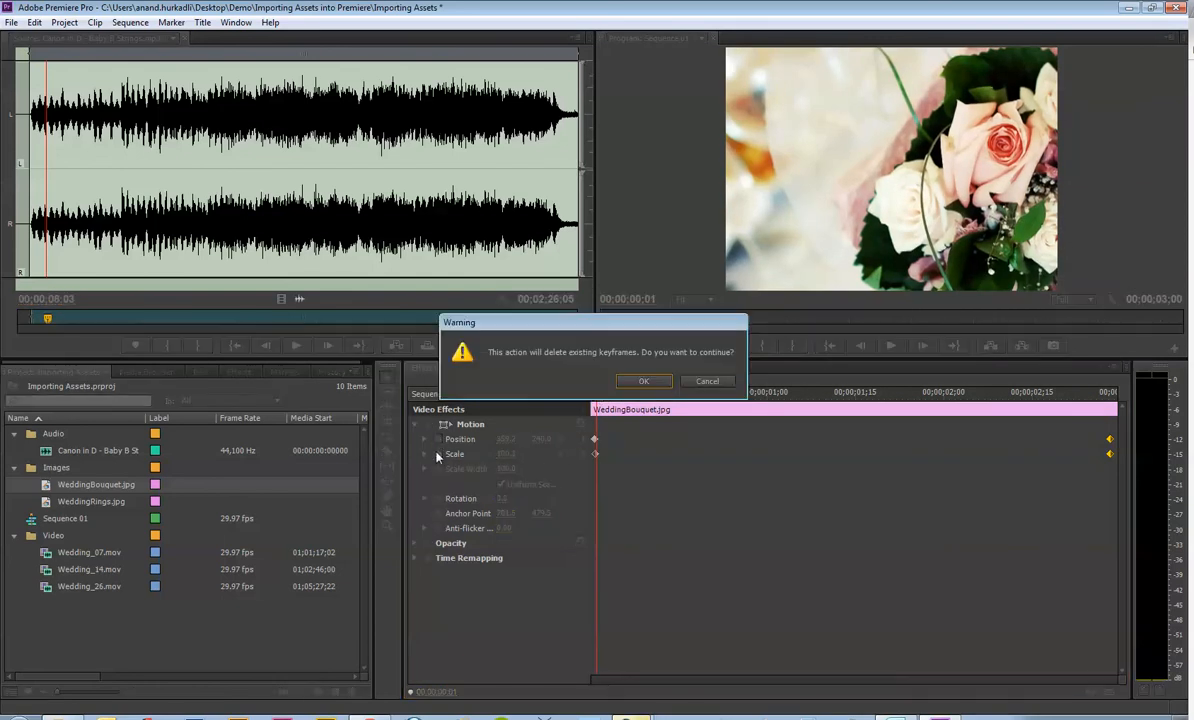
{"action": "left_click", "coordinate": [645, 384]}
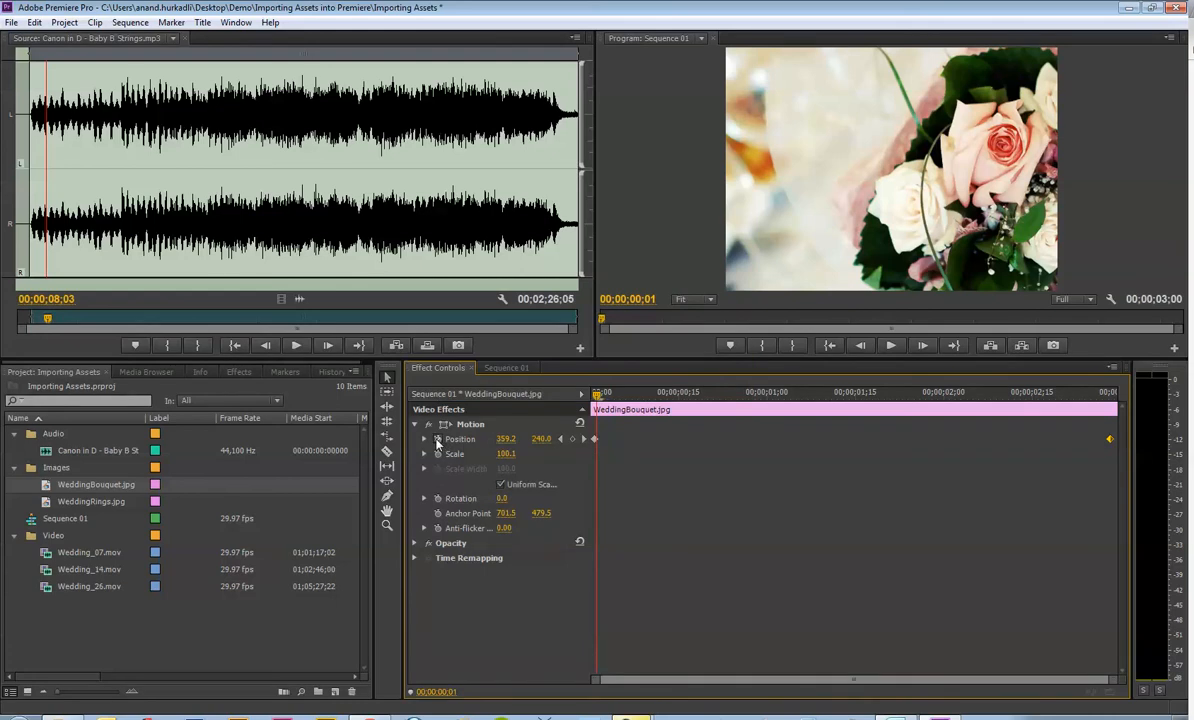
{"action": "left_click", "coordinate": [437, 440]}
{"action": "left_click", "coordinate": [645, 384]}
{"action": "mouse_move", "coordinate": [598, 397]}
{"action": "left_mouse_down"}
{"action": "mouse_move", "coordinate": [786, 393]}
{"action": "mouse_move", "coordinate": [592, 393]}
{"action": "left_mouse_up"}
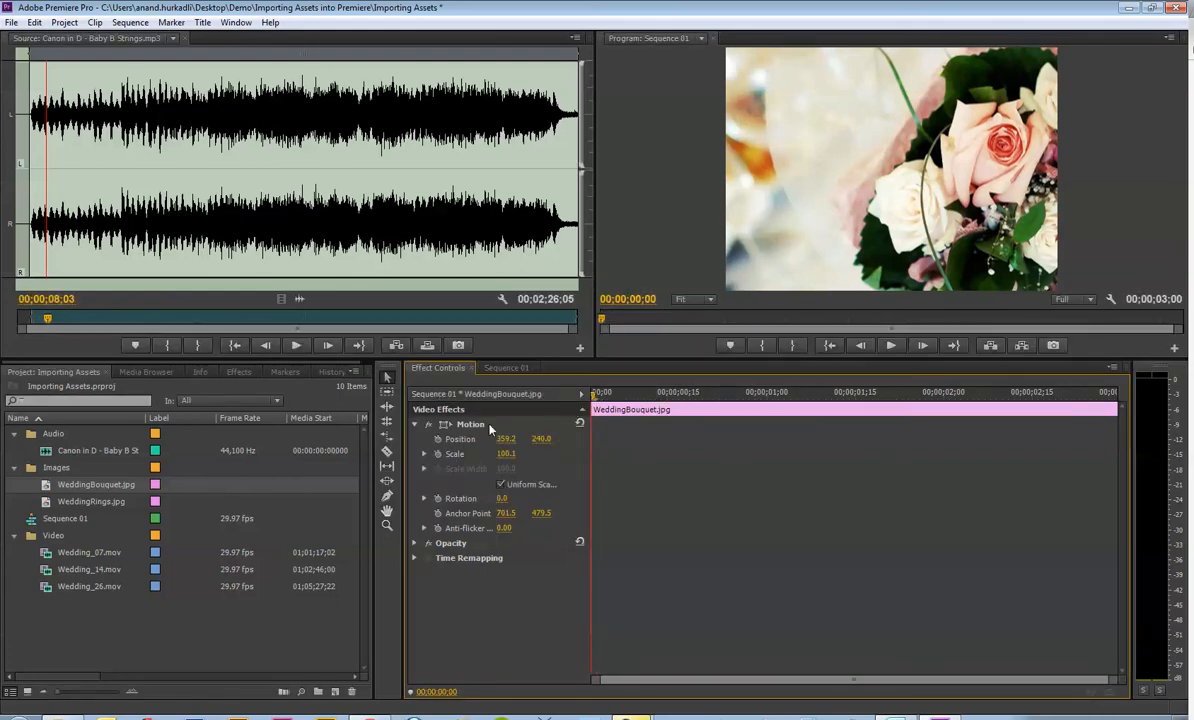
Close the Effect Controls and trim the end of WeddingBouquet.jpg to 00;00;01;17 in the sequence.
{"action": "left_click", "coordinate": [472, 369]}
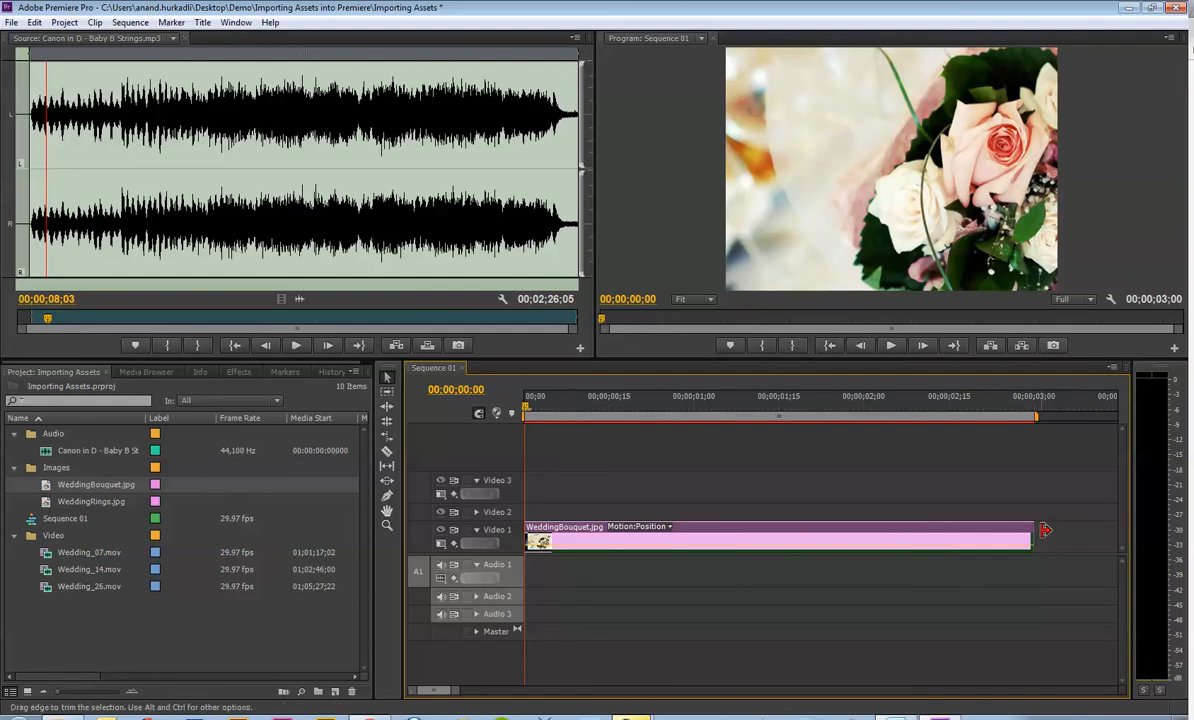
{"action": "left_click_drag", "start_coordinate": [1030, 535], "coordinate": [788, 537]}
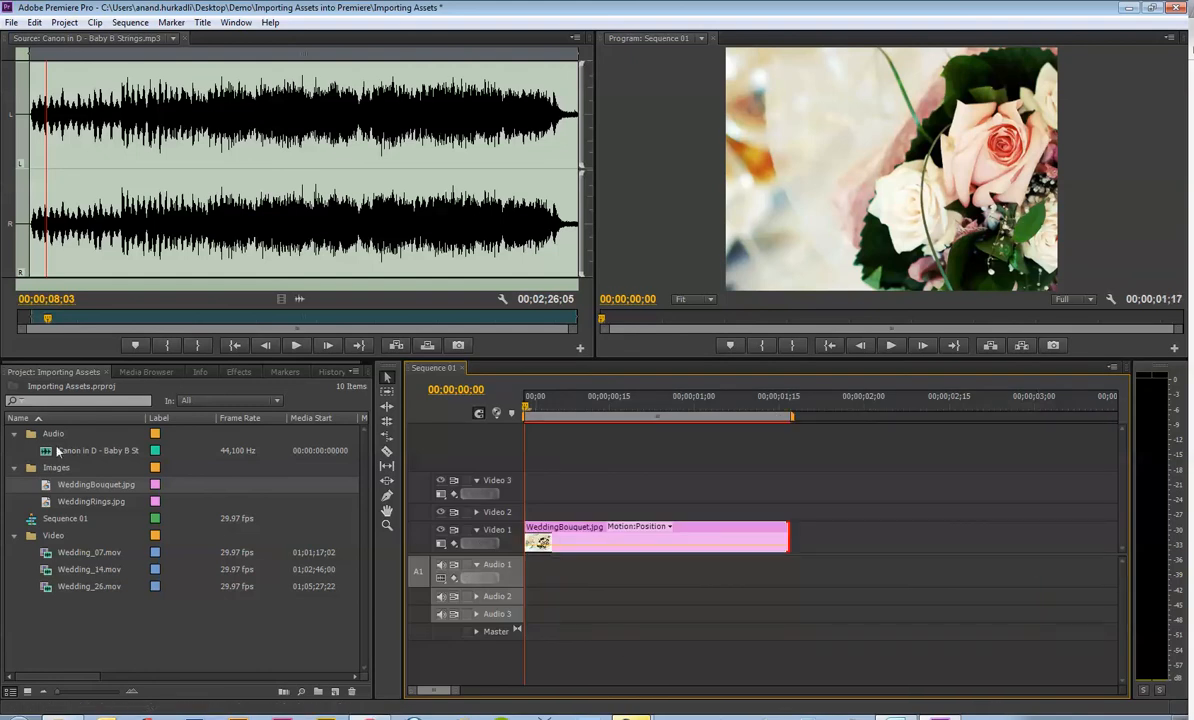
Place WeddingRings.jpg on Video 1 from about 00;00;01;12, with WeddingBouquet.jpg moved up to Video 2 so that the clips overlap.
{"action": "left_click_drag", "start_coordinate": [45, 508], "coordinate": [731, 625]}
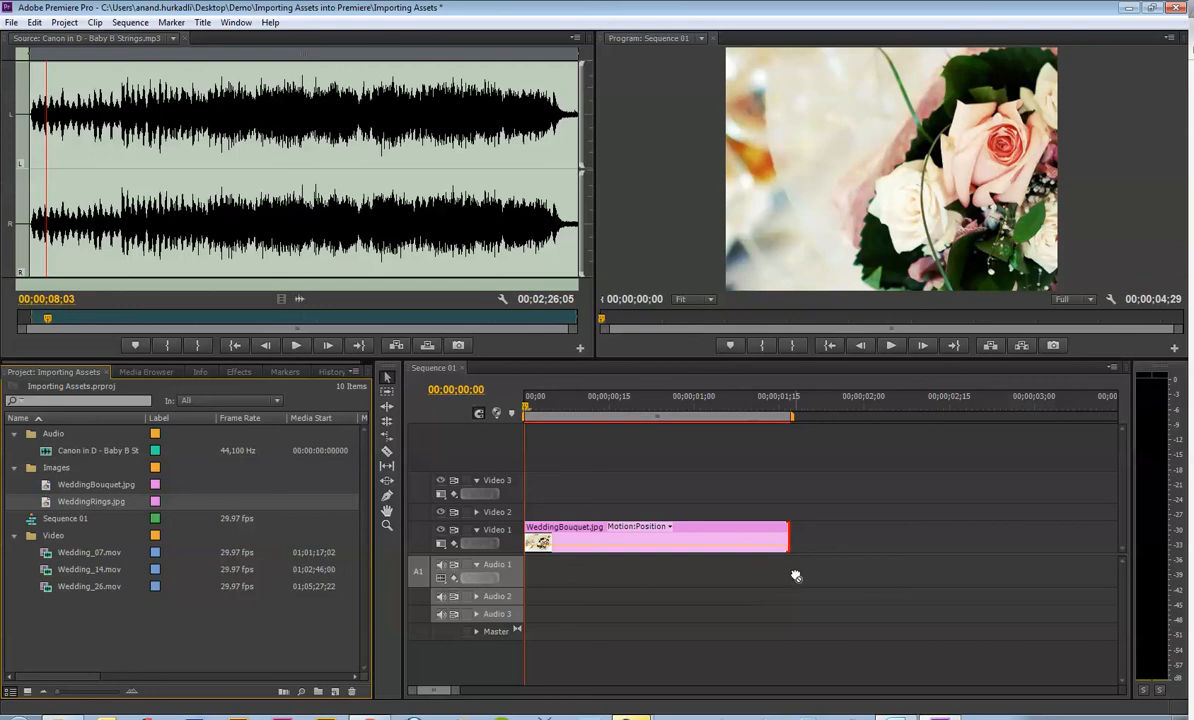
{"action": "left_click_drag", "start_coordinate": [796, 576], "coordinate": [813, 541]}
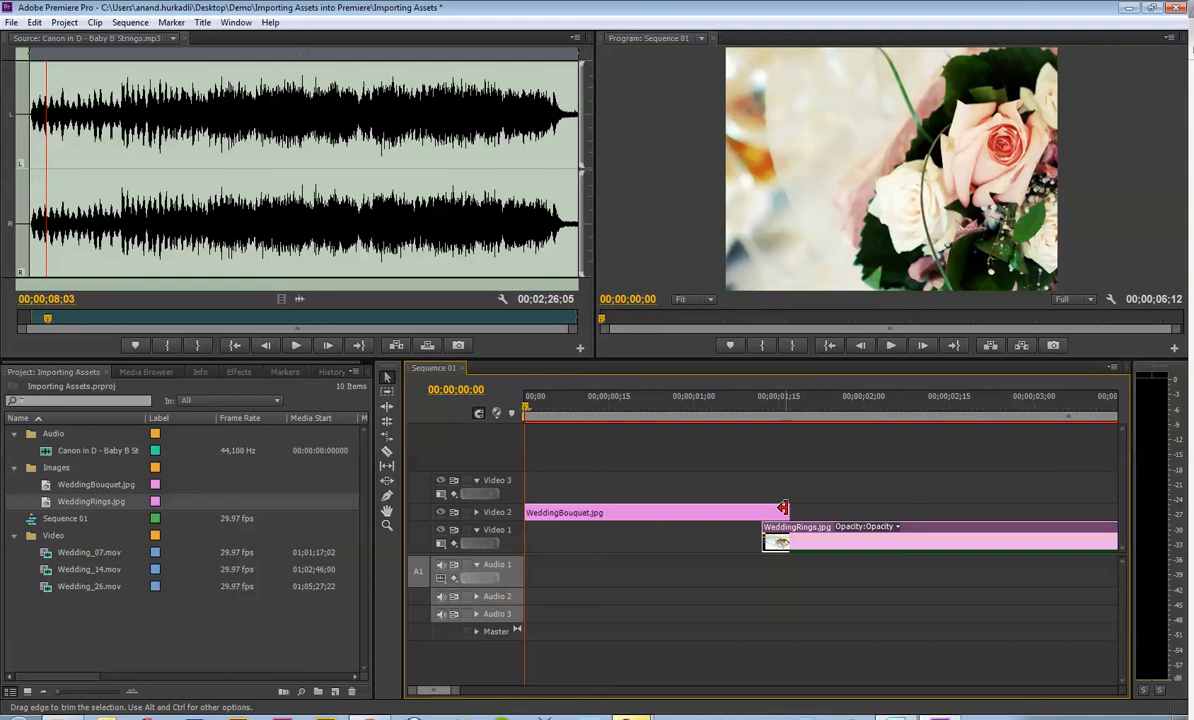
{"action": "left_click_drag", "start_coordinate": [712, 408], "coordinate": [866, 408]}
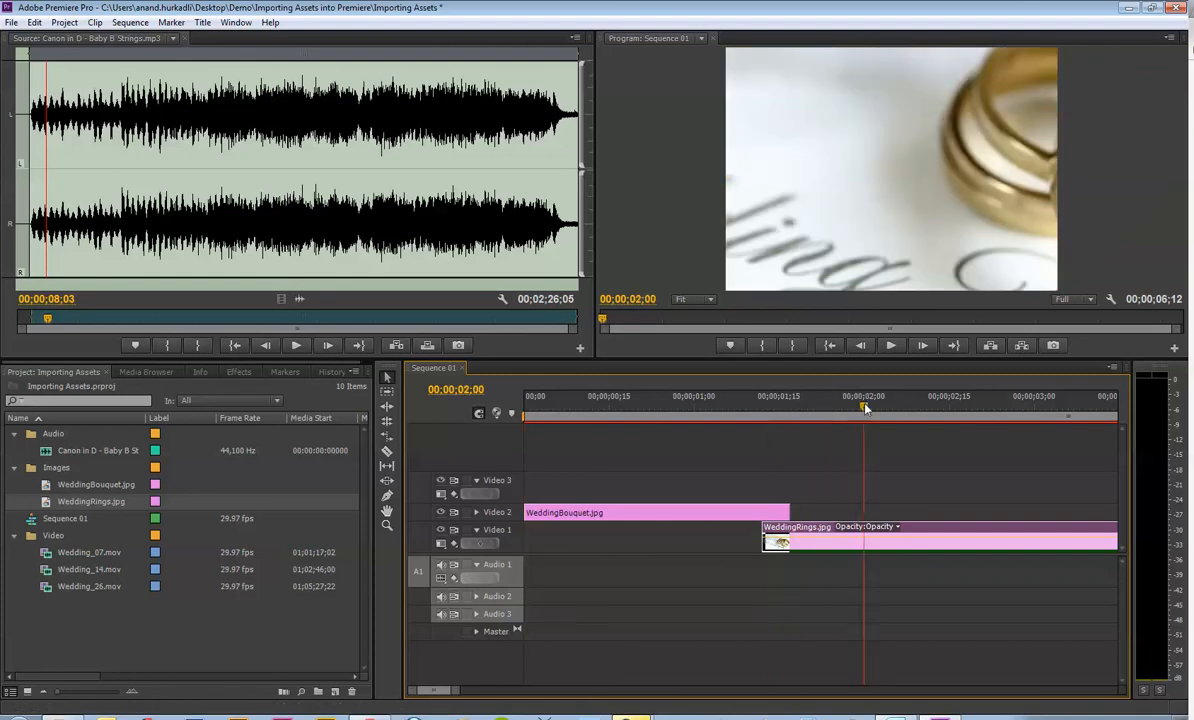
Show the Effect Controls for WeddingRings.jpg in the sequence and set its Motion Scale to 40.0.
{"action": "left_click", "coordinate": [845, 526]}
{"action": "left_click", "coordinate": [855, 246]}
{"action": "scroll", "coordinate": [847, 253], "scroll_direction": "up", "scroll_amount": 2}
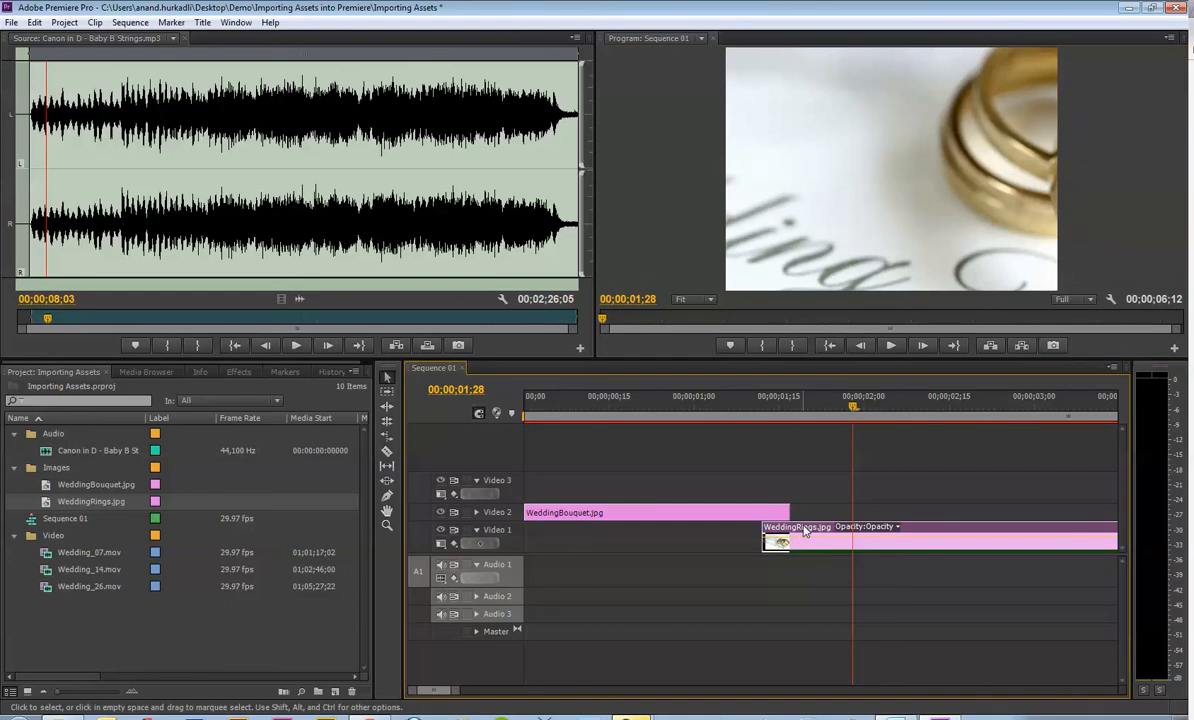
{"action": "left_click", "coordinate": [236, 22]}
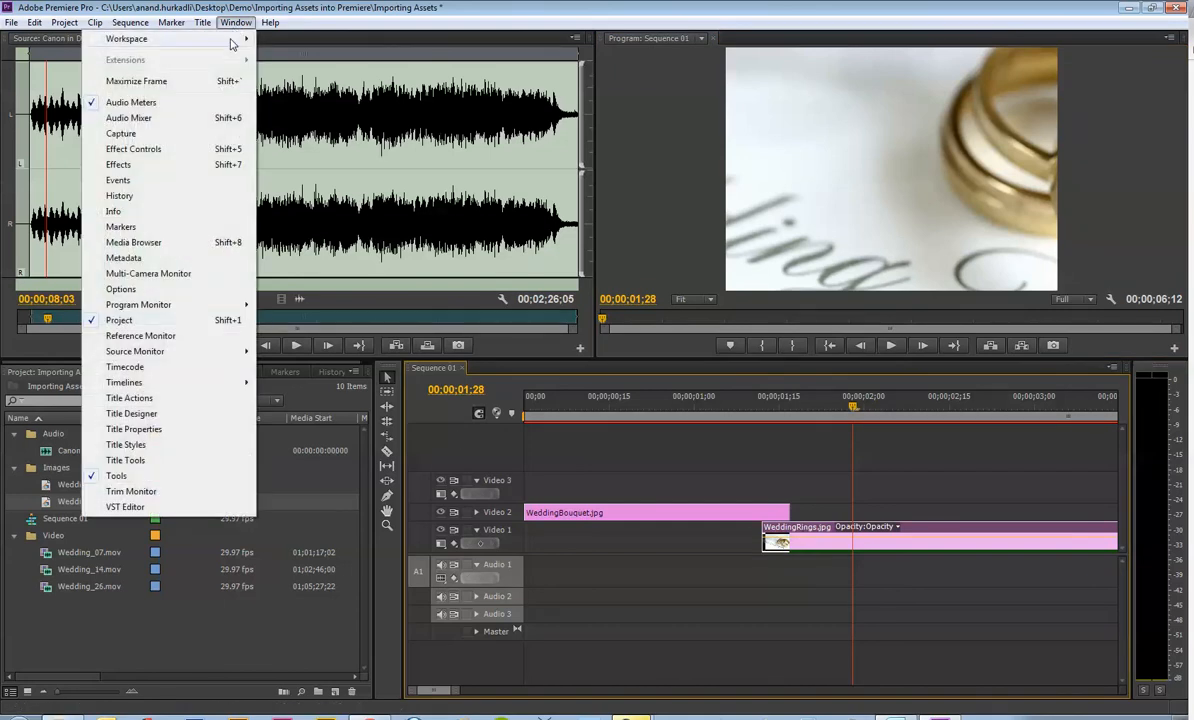
{"action": "left_click", "coordinate": [125, 150]}
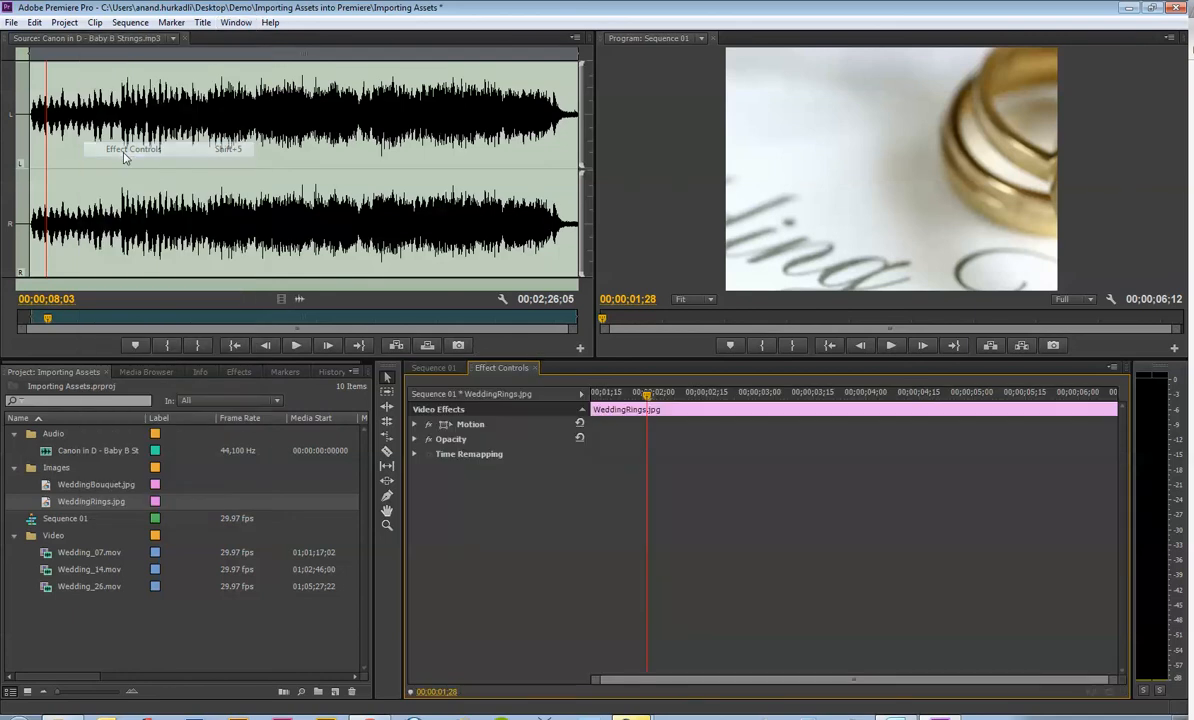
{"action": "left_click", "coordinate": [416, 440]}
{"action": "left_click", "coordinate": [416, 440]}
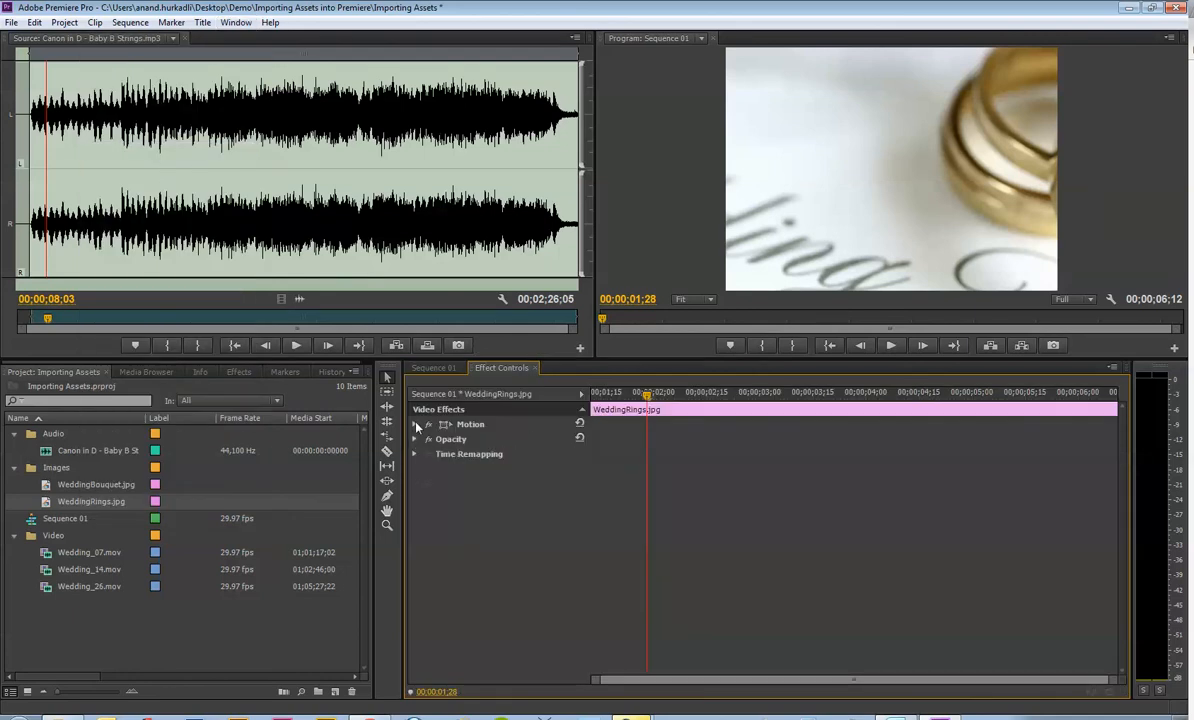
{"action": "left_click", "coordinate": [416, 425]}
{"action": "left_click_drag", "start_coordinate": [506, 454], "coordinate": [447, 454]}
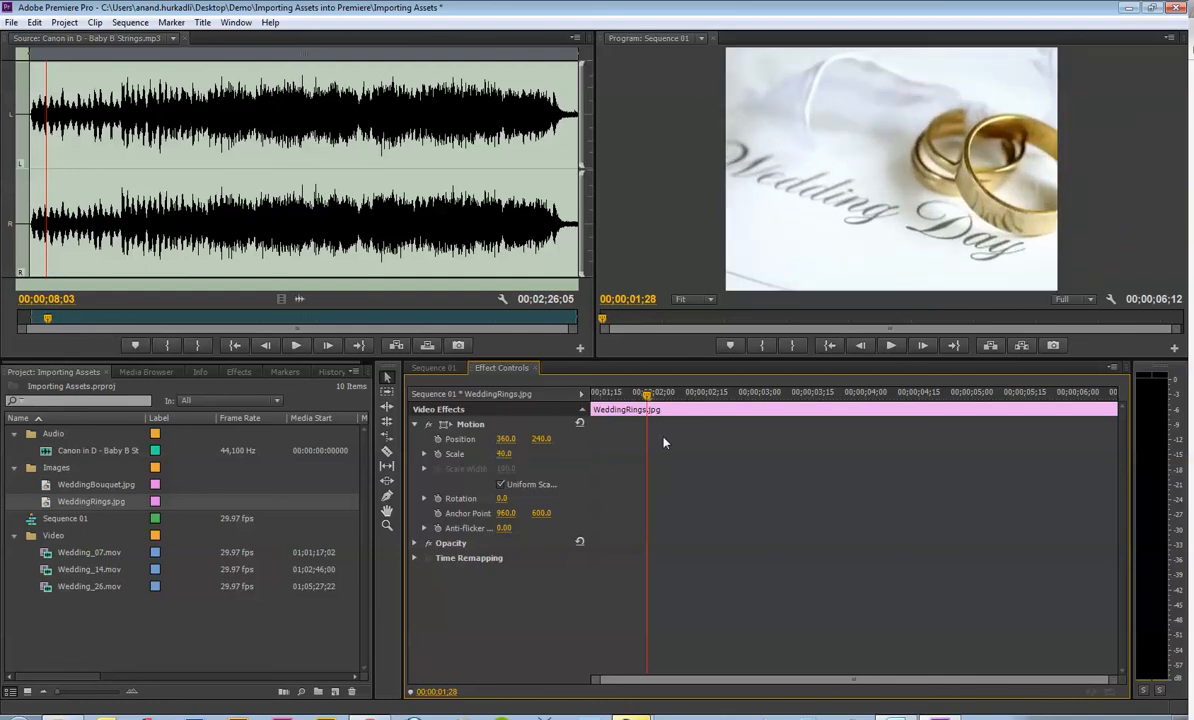
Apply the default Cross Dissolve transition to the end of WeddingBouquet.jpg on Video 2 and preview it at the overlap.
{"action": "left_click", "coordinate": [433, 368]}
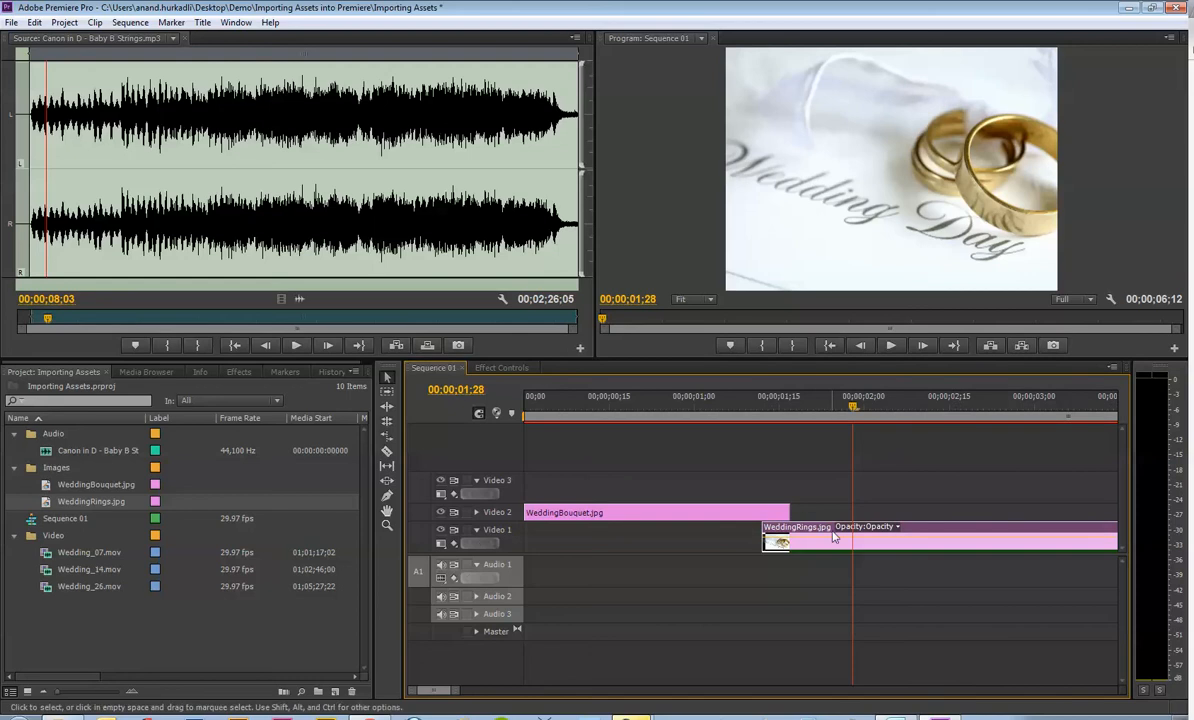
{"action": "left_click_drag", "start_coordinate": [745, 414], "coordinate": [762, 423]}
{"action": "left_click", "coordinate": [705, 512]}
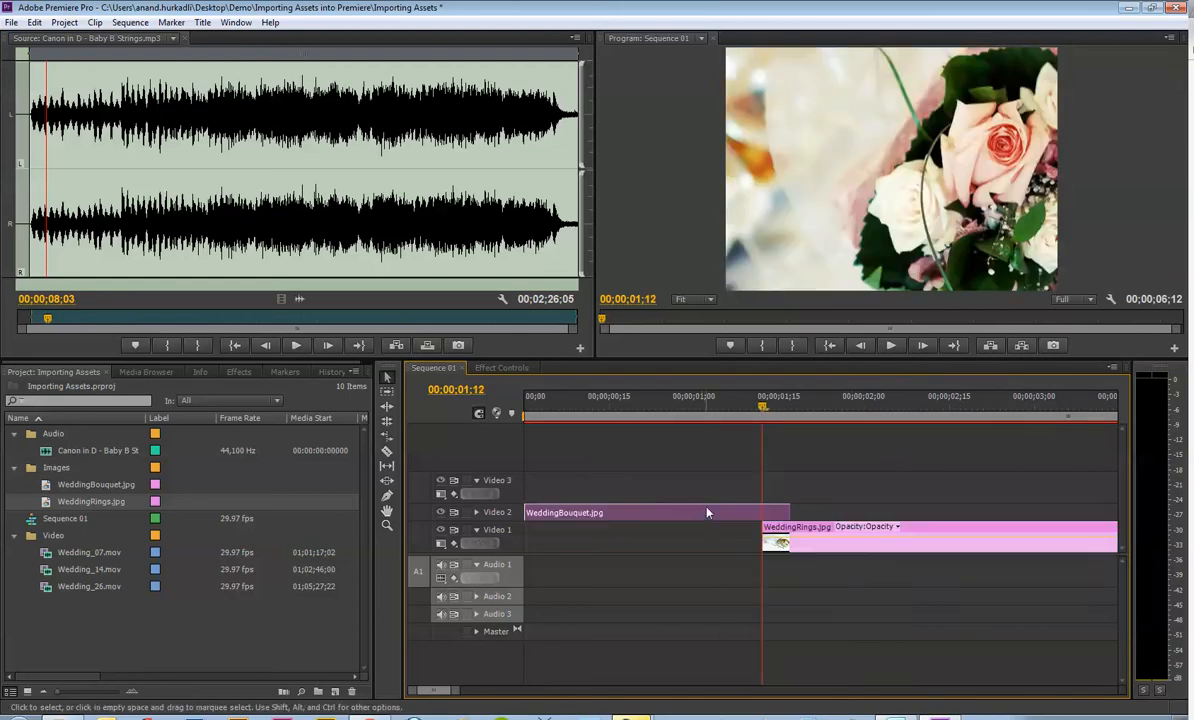
{"action": "right_click", "coordinate": [789, 514]}
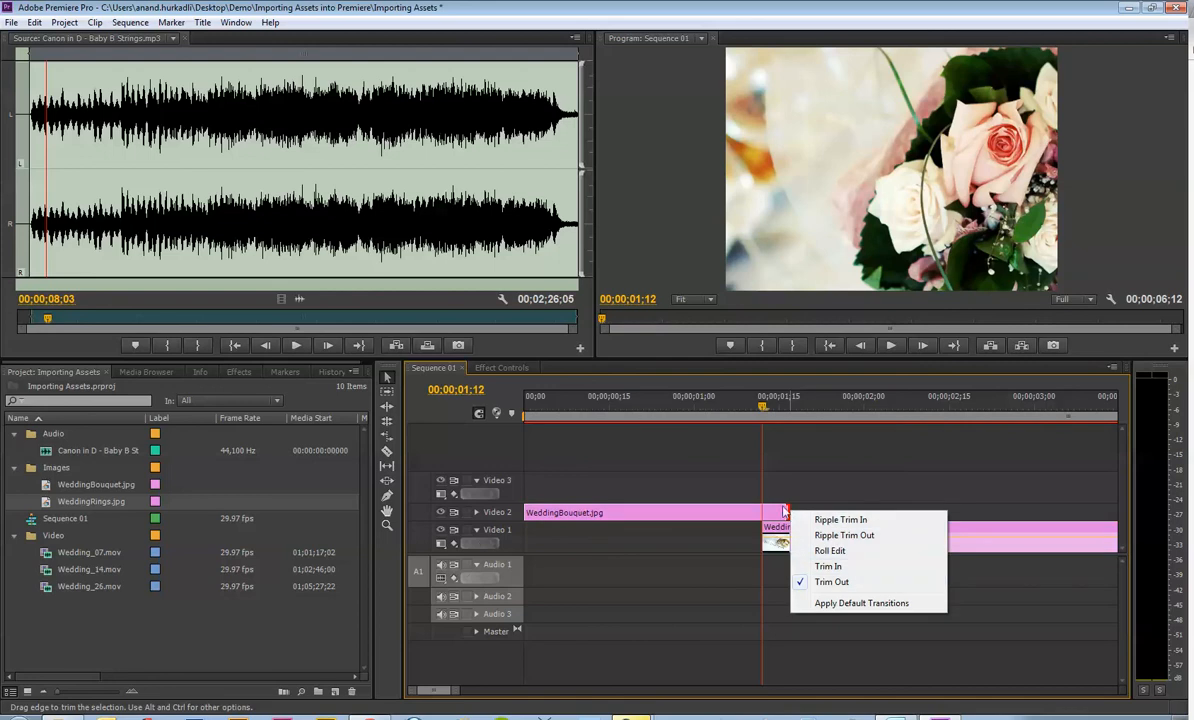
{"action": "left_click", "coordinate": [868, 604]}
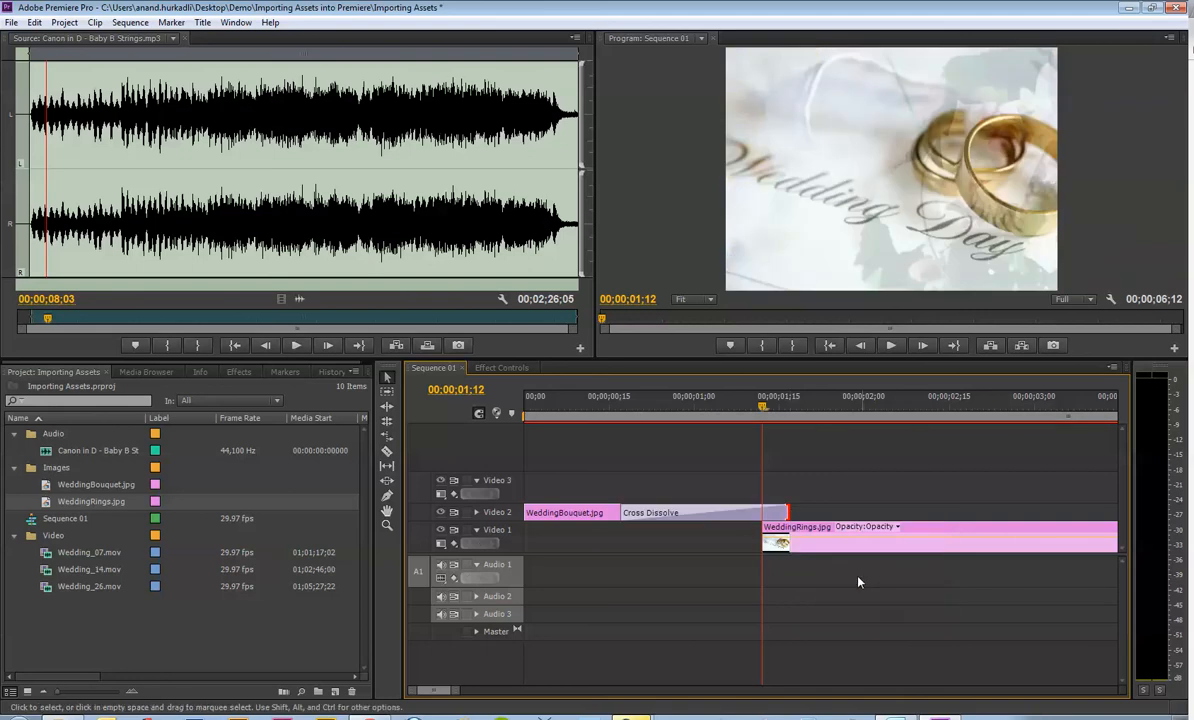
{"action": "mouse_move", "coordinate": [759, 418]}
{"action": "left_mouse_down"}
{"action": "mouse_move", "coordinate": [778, 416]}
{"action": "mouse_move", "coordinate": [590, 414]}
{"action": "mouse_move", "coordinate": [722, 420]}
{"action": "mouse_move", "coordinate": [763, 440]}
{"action": "left_mouse_up"}
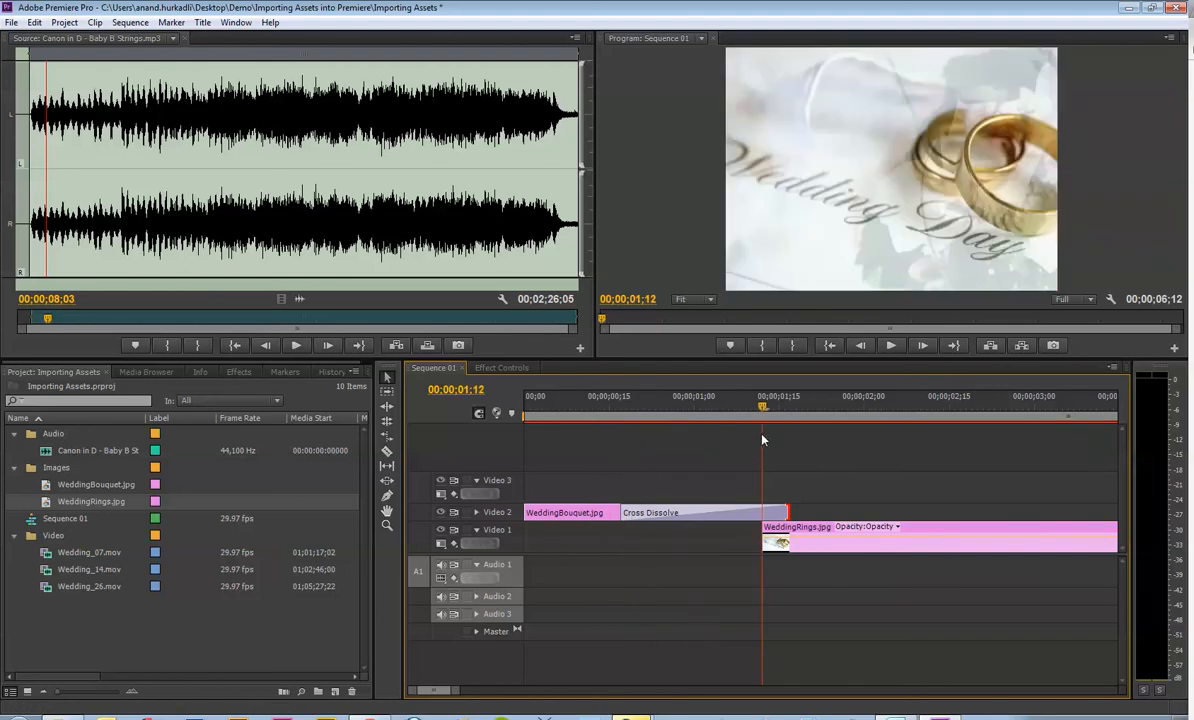
Move WeddingRings.jpg earlier so it starts where the Cross Dissolve begins, and scrub through the dissolve to 00;00;01;17.
{"action": "left_click", "coordinate": [806, 531]}
{"action": "left_click_drag", "start_coordinate": [806, 531], "coordinate": [662, 535]}
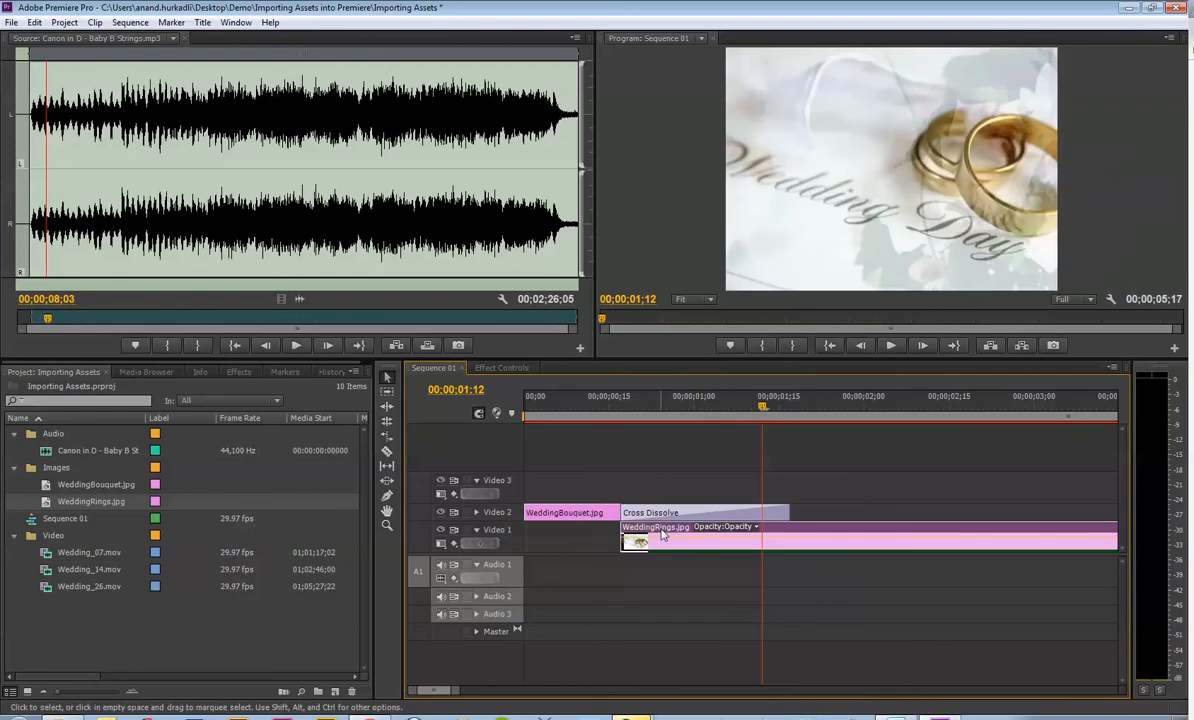
{"action": "left_click_drag", "start_coordinate": [621, 410], "coordinate": [791, 410]}
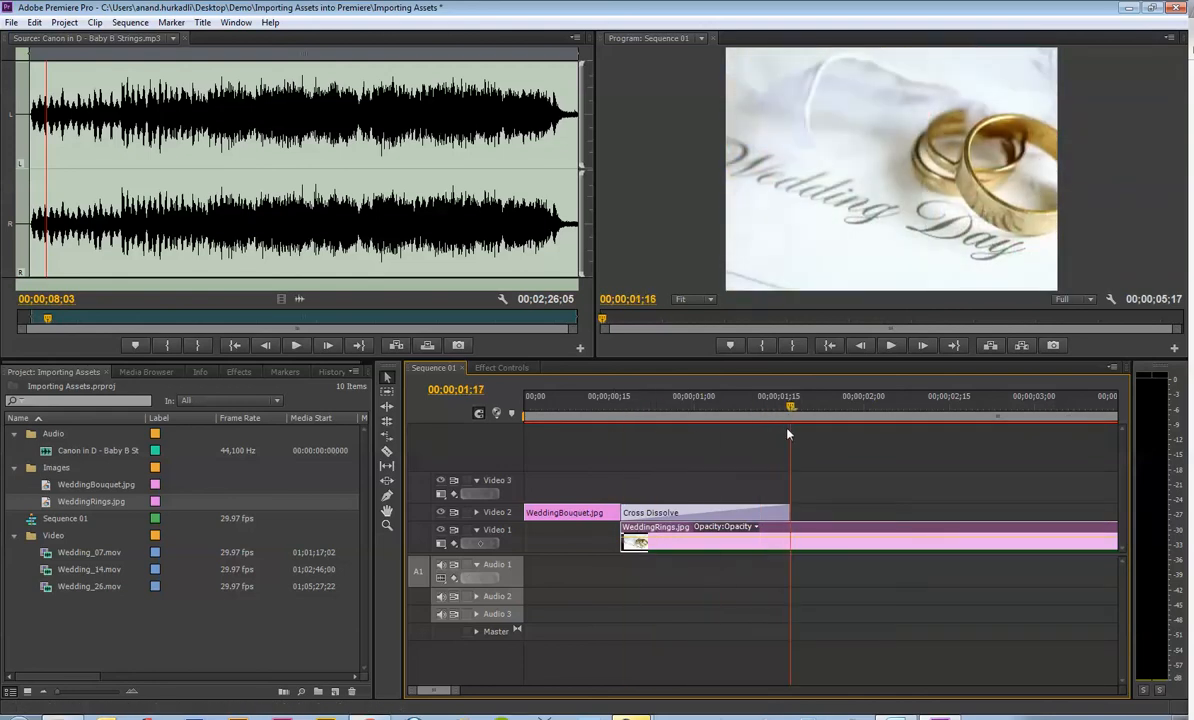
Shorten the Cross Dissolve from its start, align the start of WeddingRings.jpg with it, and scrub through the result to 00;00;01;20.
{"action": "left_click_drag", "start_coordinate": [623, 513], "coordinate": [935, 533]}
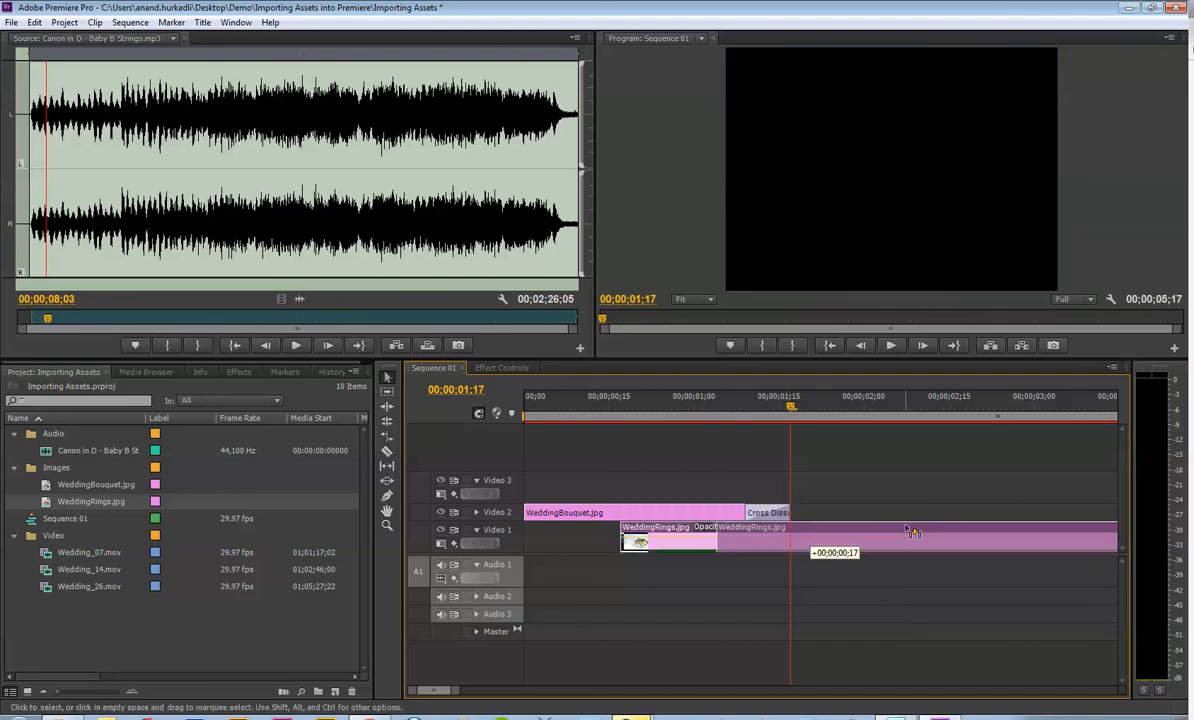
{"action": "left_click_drag", "start_coordinate": [732, 398], "coordinate": [809, 416]}
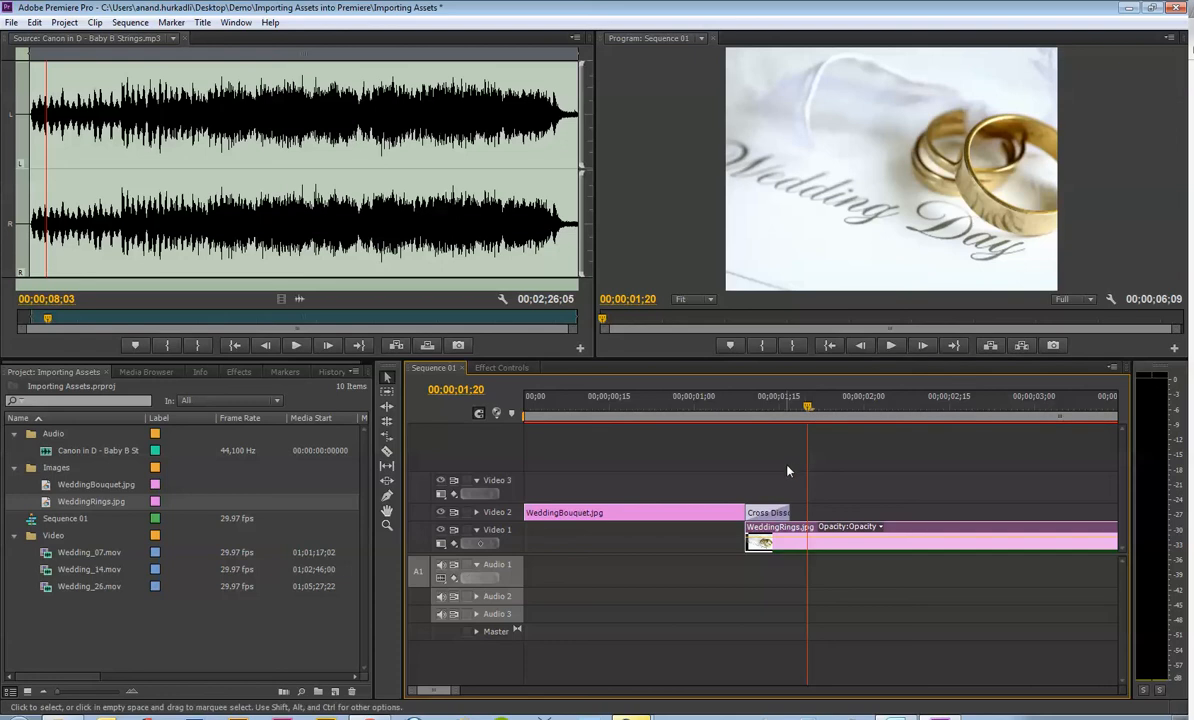
{"action": "left_click", "coordinate": [845, 480]}
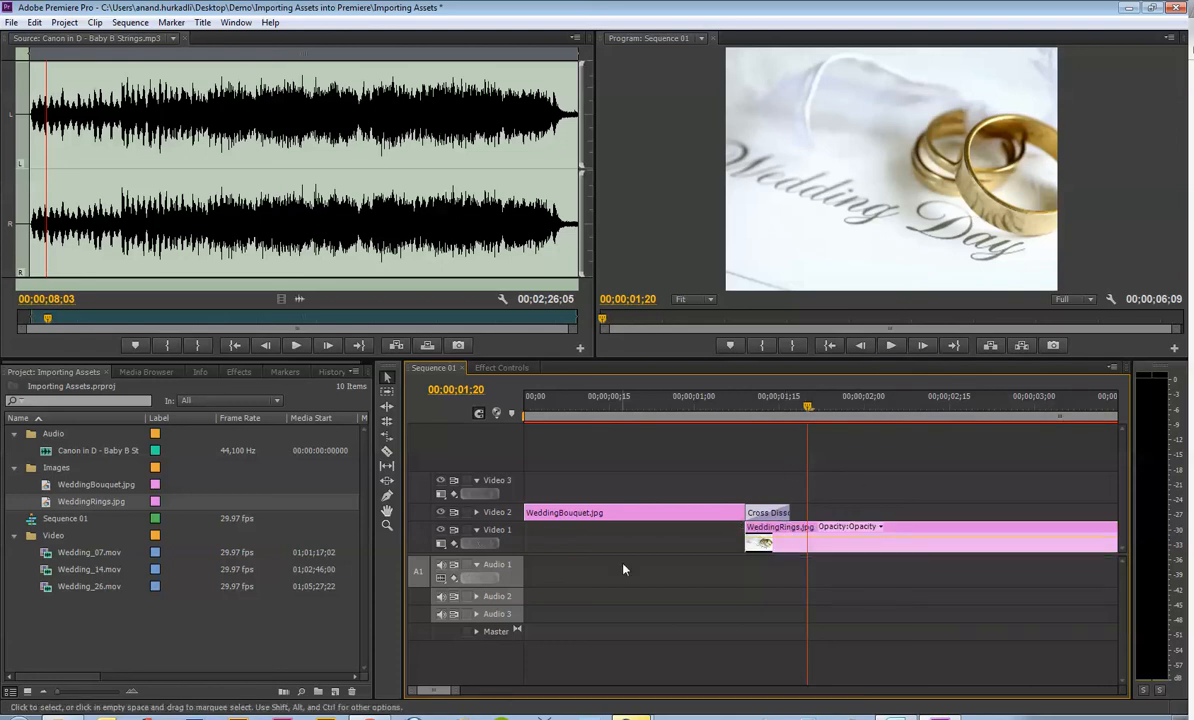
Delete WeddingBouquet.jpg and WeddingRings.jpg from the sequence.
{"action": "left_click", "coordinate": [667, 513]}
{"action": "key", "text": "Delete"}
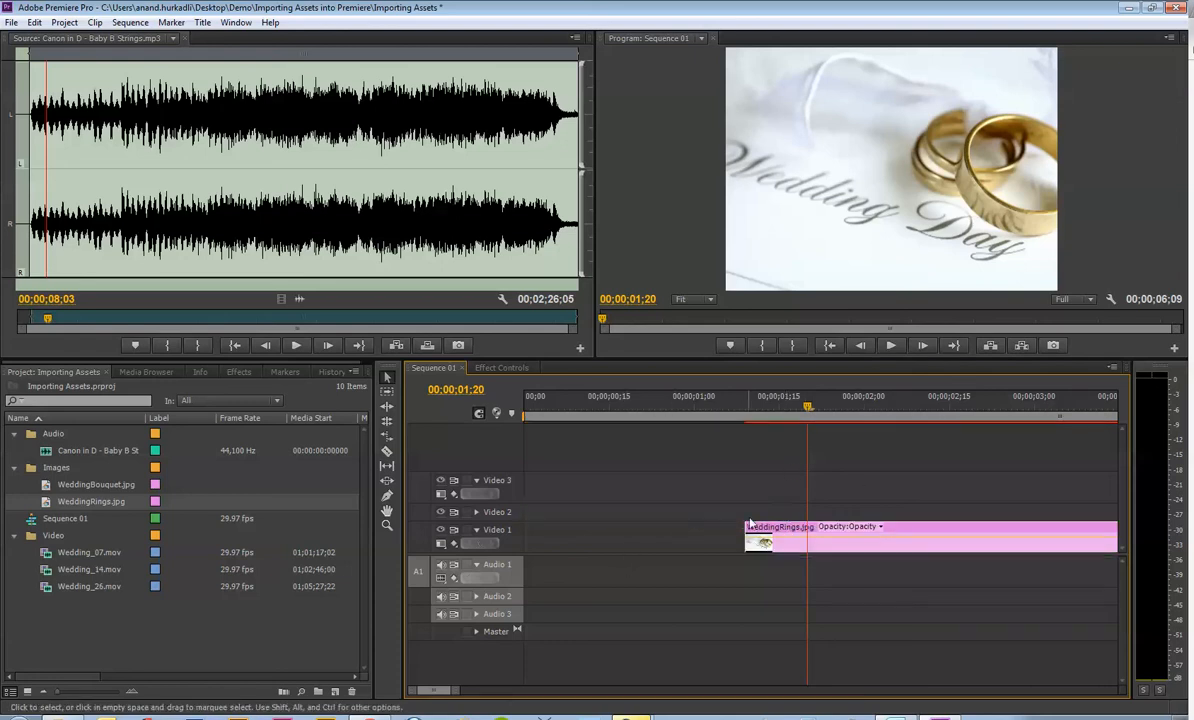
{"action": "left_click", "coordinate": [752, 545]}
{"action": "key", "text": "Delete"}
Open Wedding_07.mov in the Source Monitor and try placing Canon in D - Baby B Strings.mp3 on Audio 1.
{"action": "left_click", "coordinate": [110, 553]}
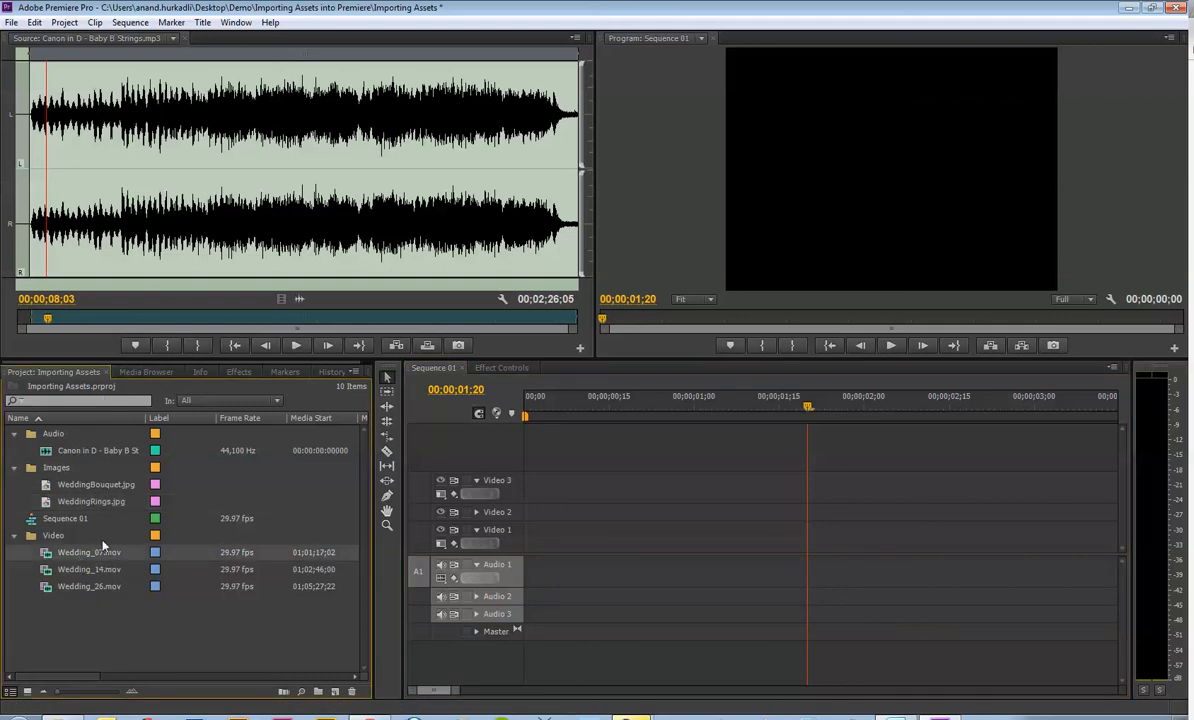
{"action": "left_click_drag", "start_coordinate": [266, 106], "coordinate": [270, 112]}
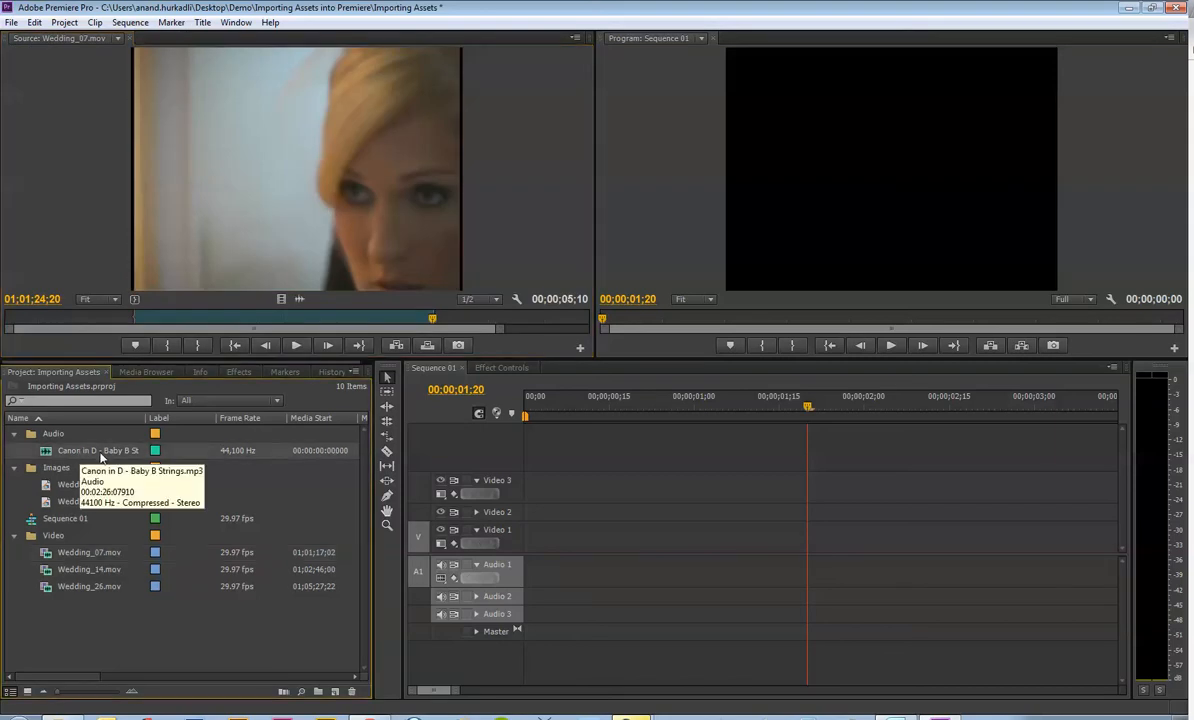
{"action": "left_click_drag", "start_coordinate": [85, 452], "coordinate": [636, 573]}
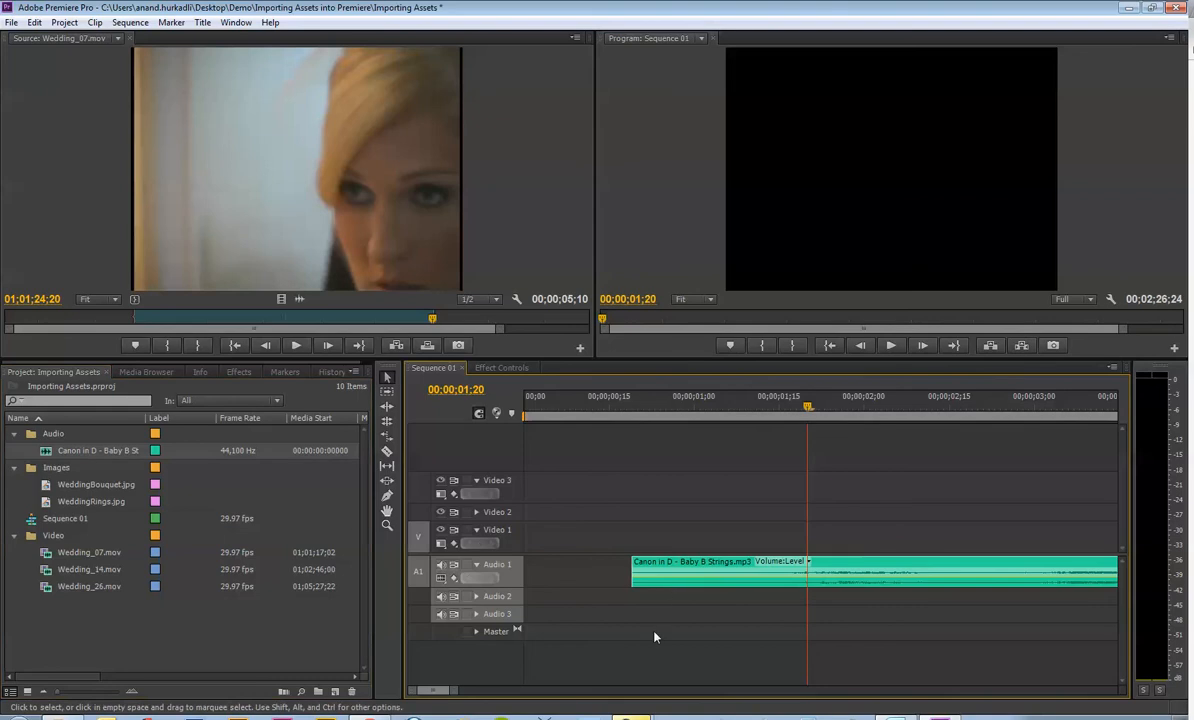
{"action": "key", "text": "ctrl+z"}
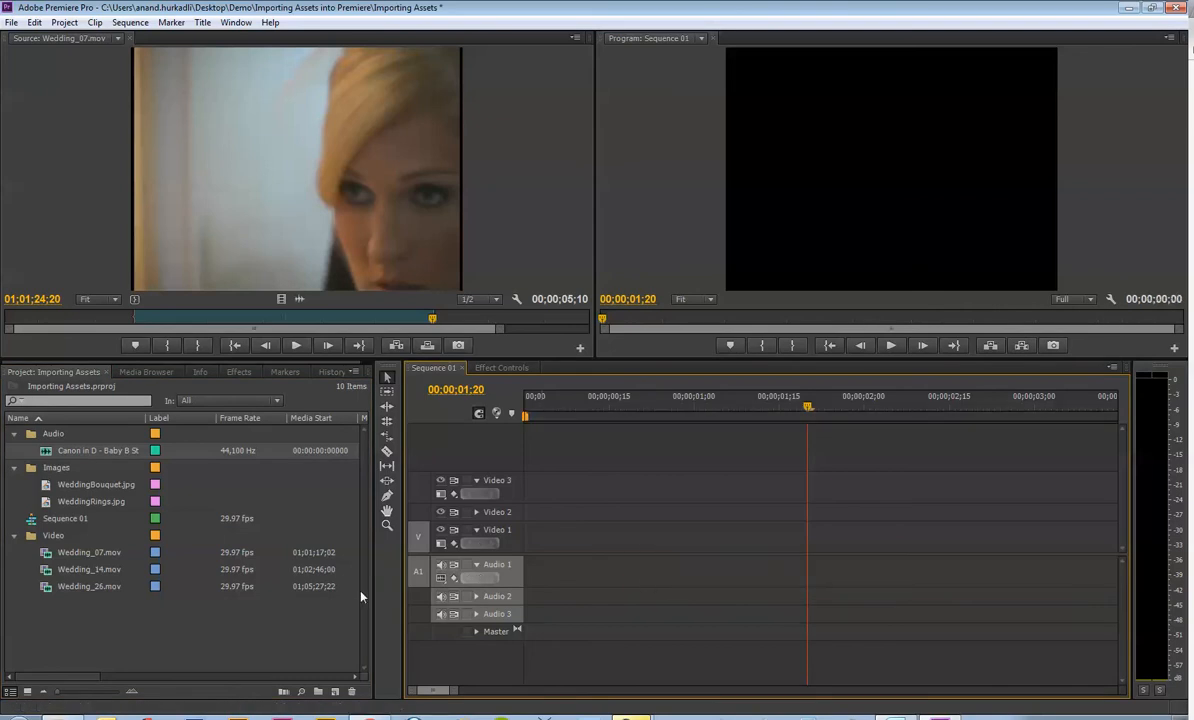
Place Wedding_07.mov with its audio on Video 1 and Audio 1 at the sequence start, and scrub to 00;00;01;04.
{"action": "left_click", "coordinate": [84, 555]}
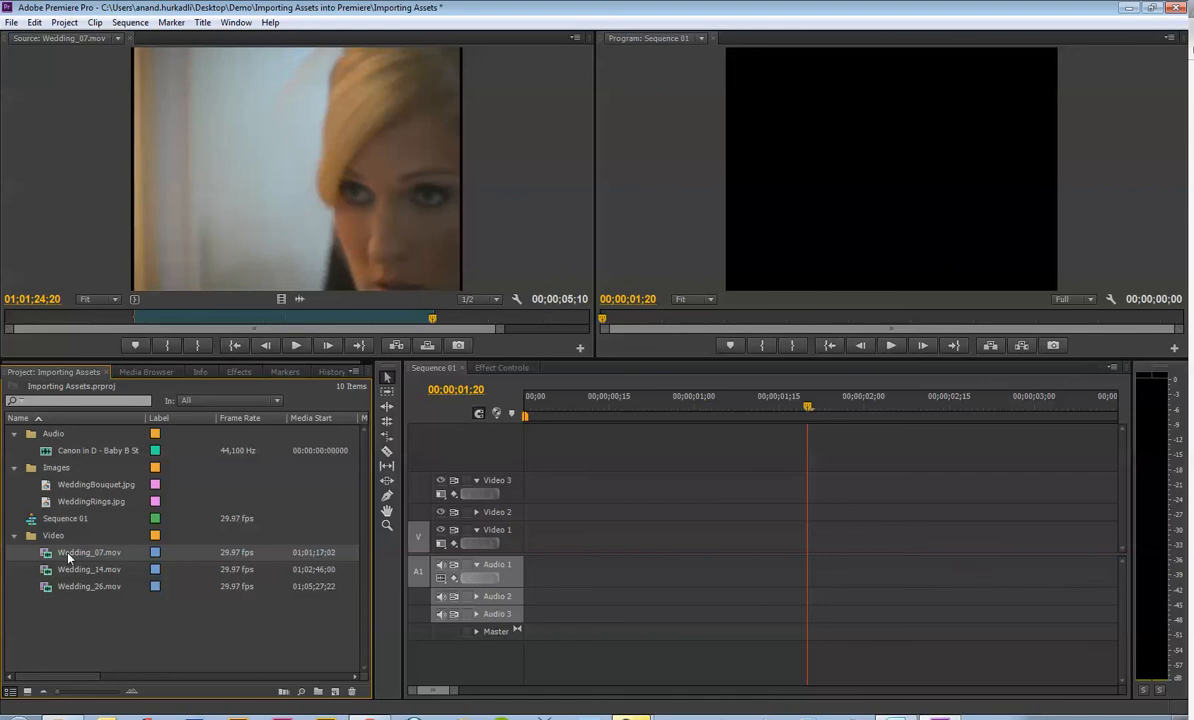
{"action": "left_click_drag", "start_coordinate": [68, 556], "coordinate": [537, 539]}
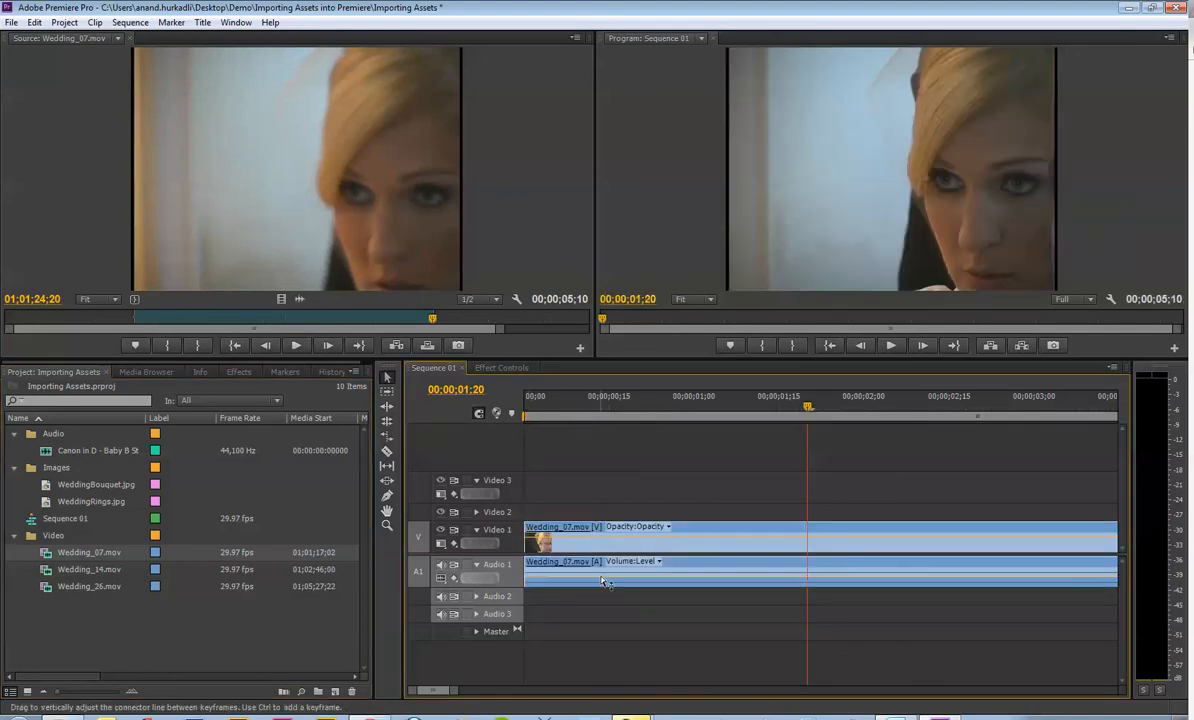
{"action": "left_click_drag", "start_coordinate": [808, 407], "coordinate": [717, 445]}
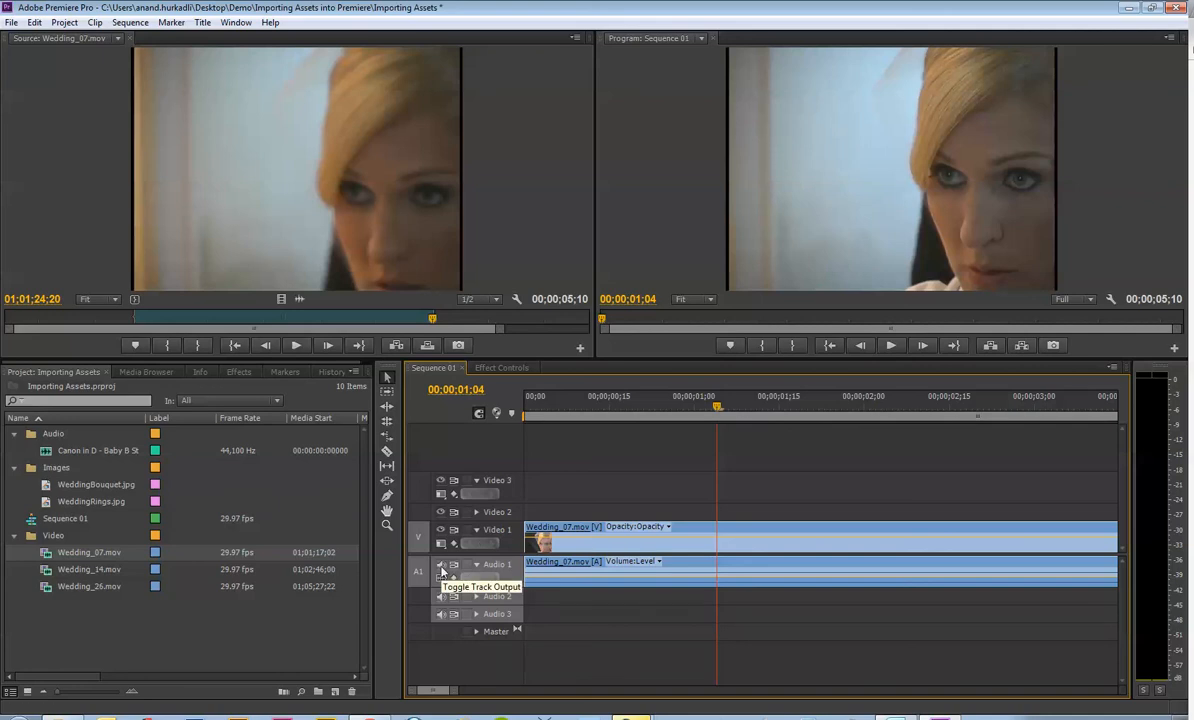
Try muting Audio 1 and unlinking the video and audio of Wedding_07.mov, undoing each change.
{"action": "left_click", "coordinate": [441, 567]}
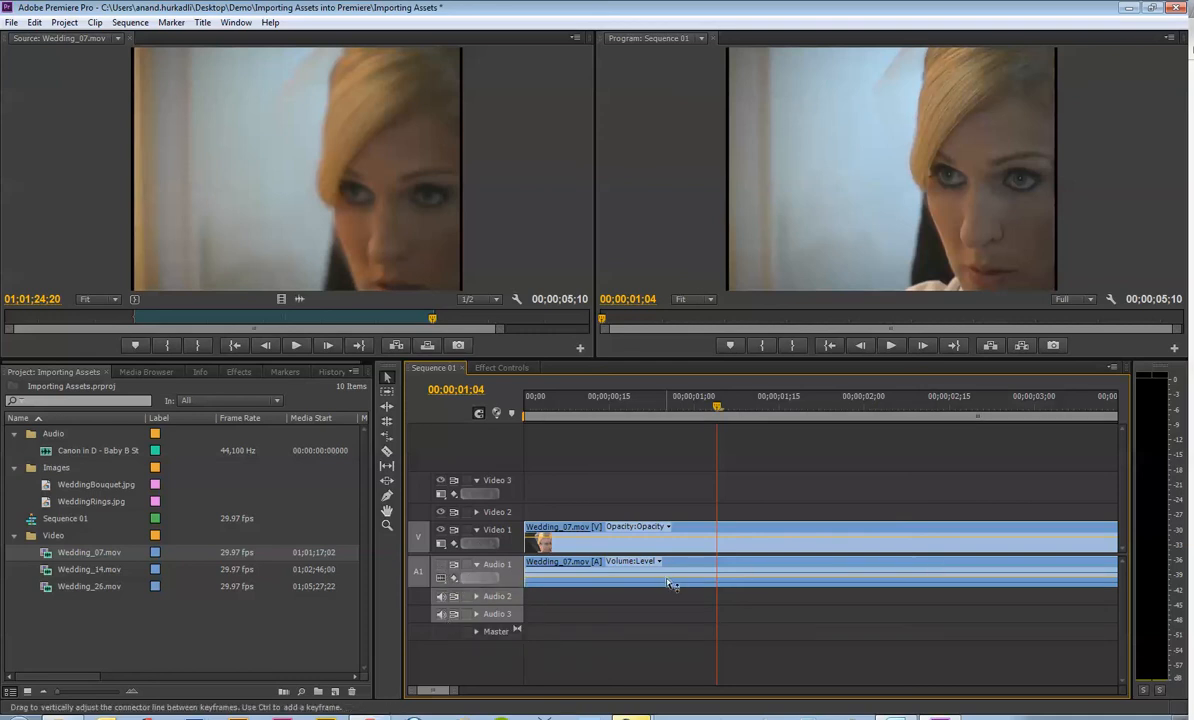
{"action": "key", "text": "ctrl+z"}
{"action": "right_click", "coordinate": [674, 575]}
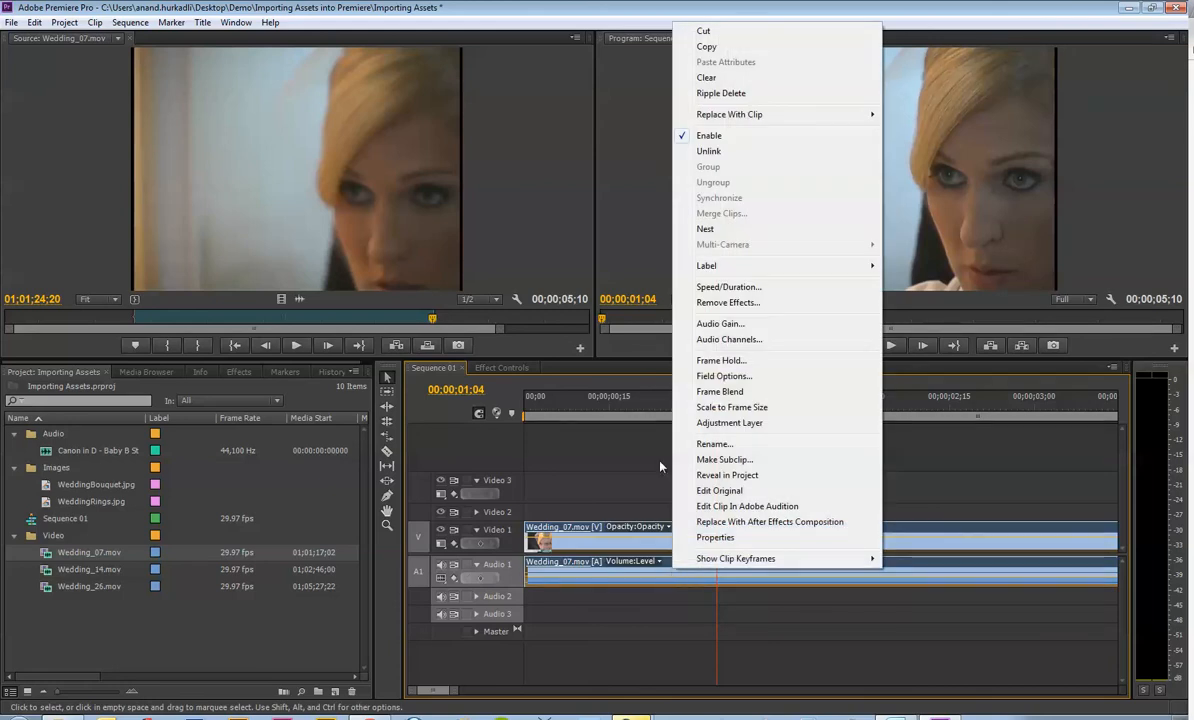
{"action": "left_click", "coordinate": [709, 151]}
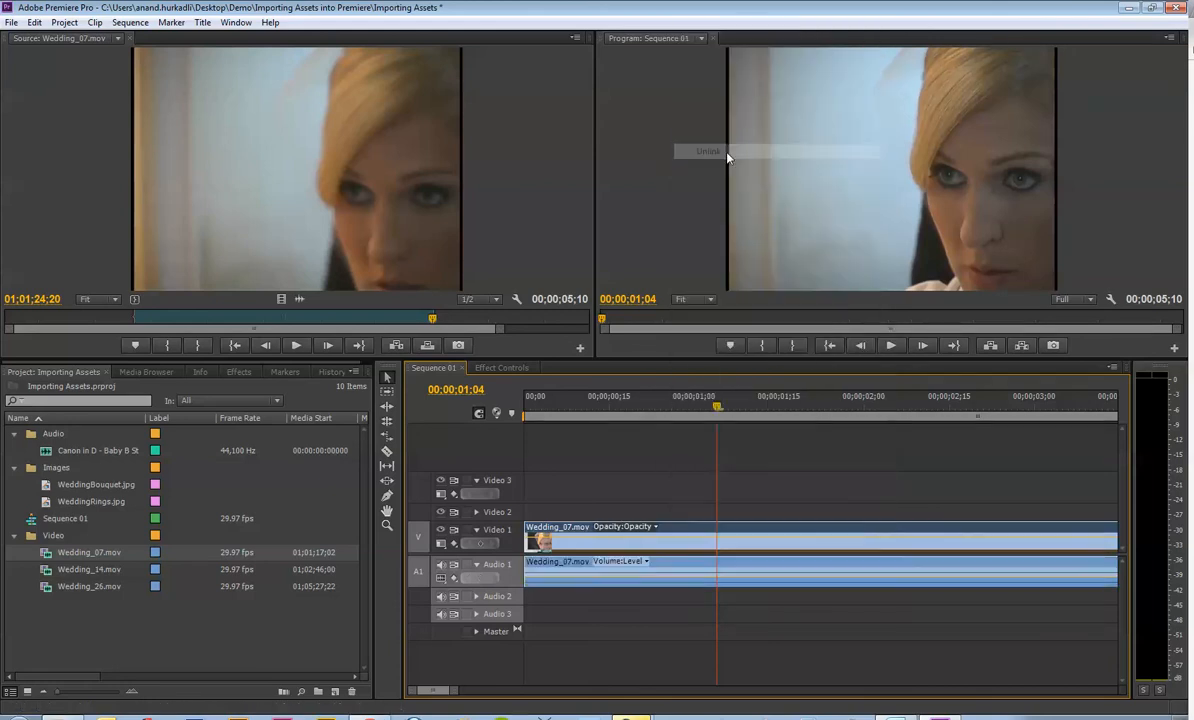
{"action": "key", "text": "ctrl+z"}
{"action": "left_click", "coordinate": [652, 527]}
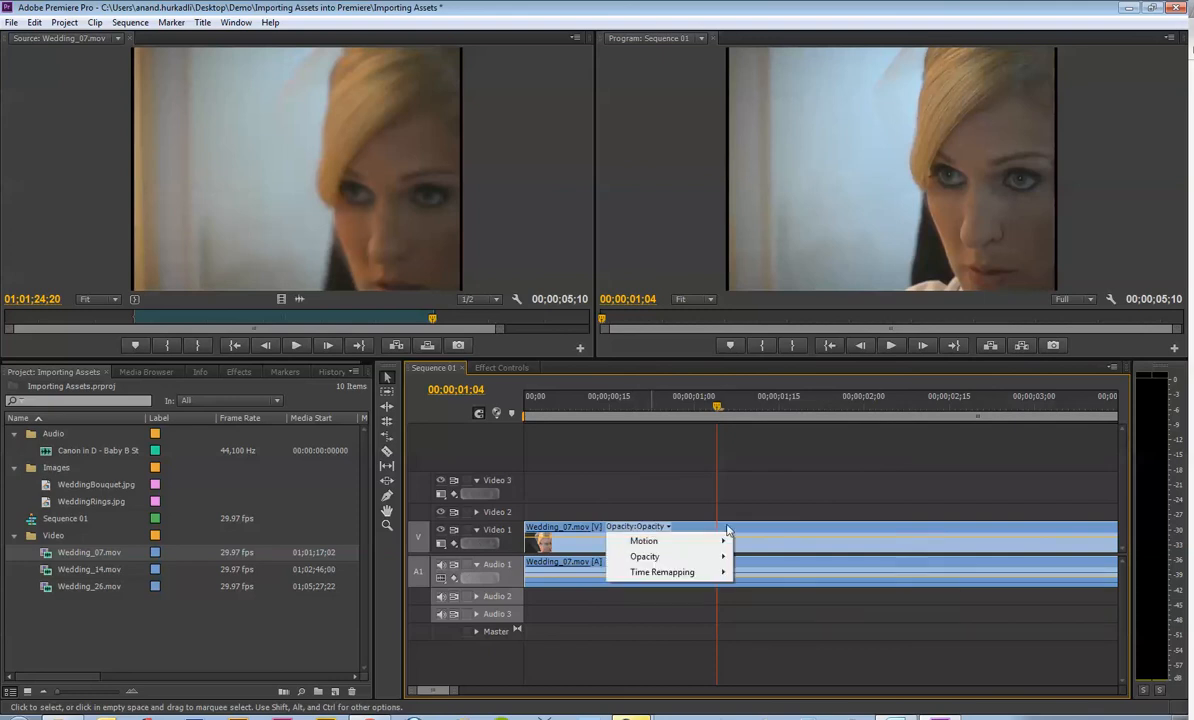
{"action": "left_click", "coordinate": [624, 630]}
Unlink Wedding_07.mov's video from its audio, move the video alone to Video 3, and return it to the start of Video 1.
{"action": "left_click_drag", "start_coordinate": [583, 535], "coordinate": [614, 485]}
{"action": "right_click", "coordinate": [576, 536]}
{"action": "left_click", "coordinate": [628, 294]}
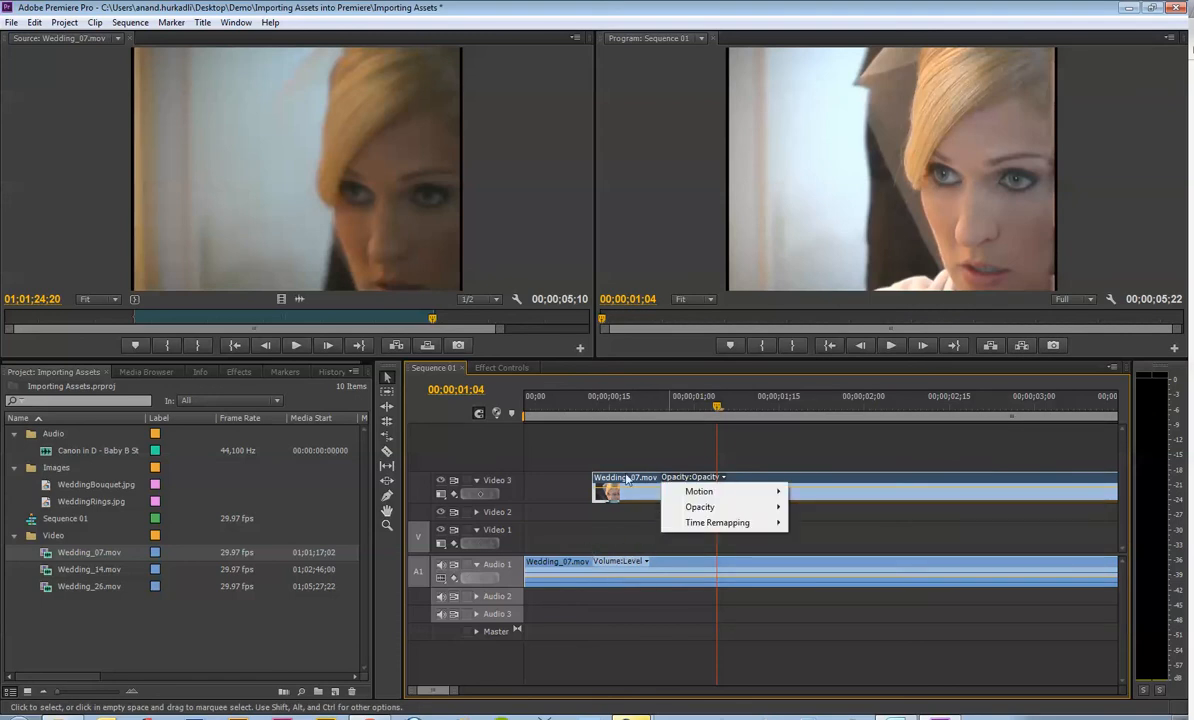
{"action": "left_click", "coordinate": [641, 540]}
{"action": "left_click_drag", "start_coordinate": [655, 480], "coordinate": [590, 529]}
Delete only the Wedding_07.mov audio from Audio 1 and scrub the remaining video to 00;00;02;01.
{"action": "left_click", "coordinate": [634, 566]}
{"action": "left_click", "coordinate": [813, 616]}
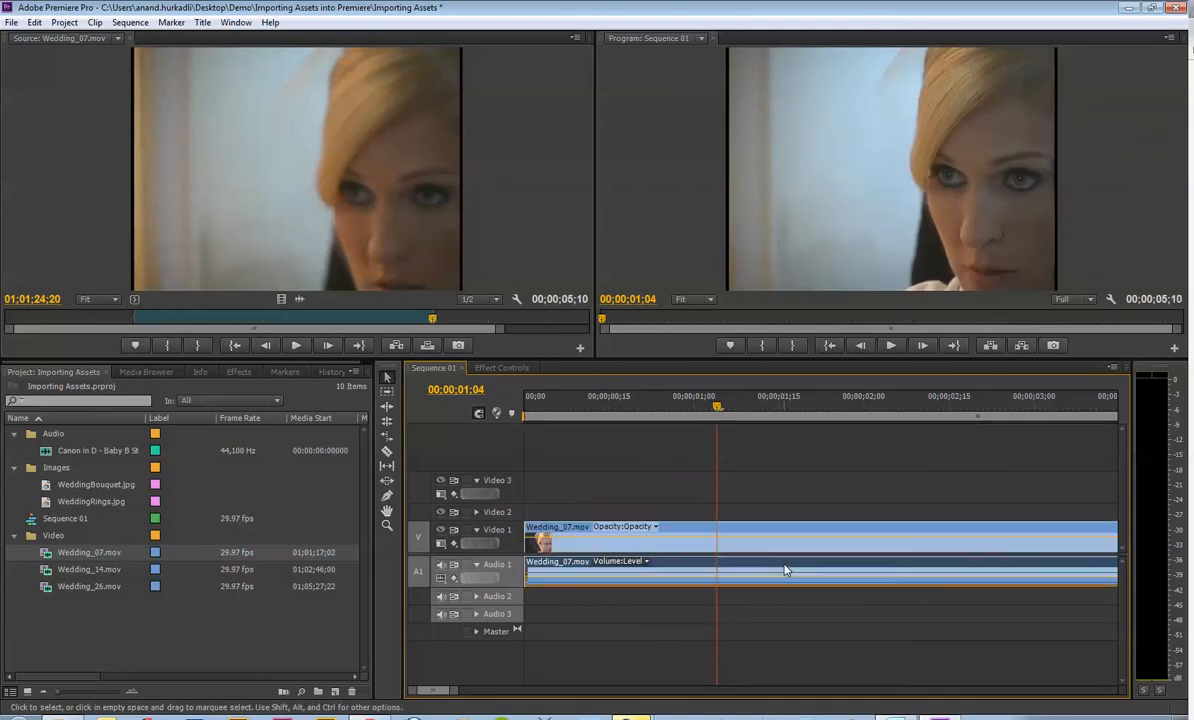
{"action": "key", "text": "Delete"}
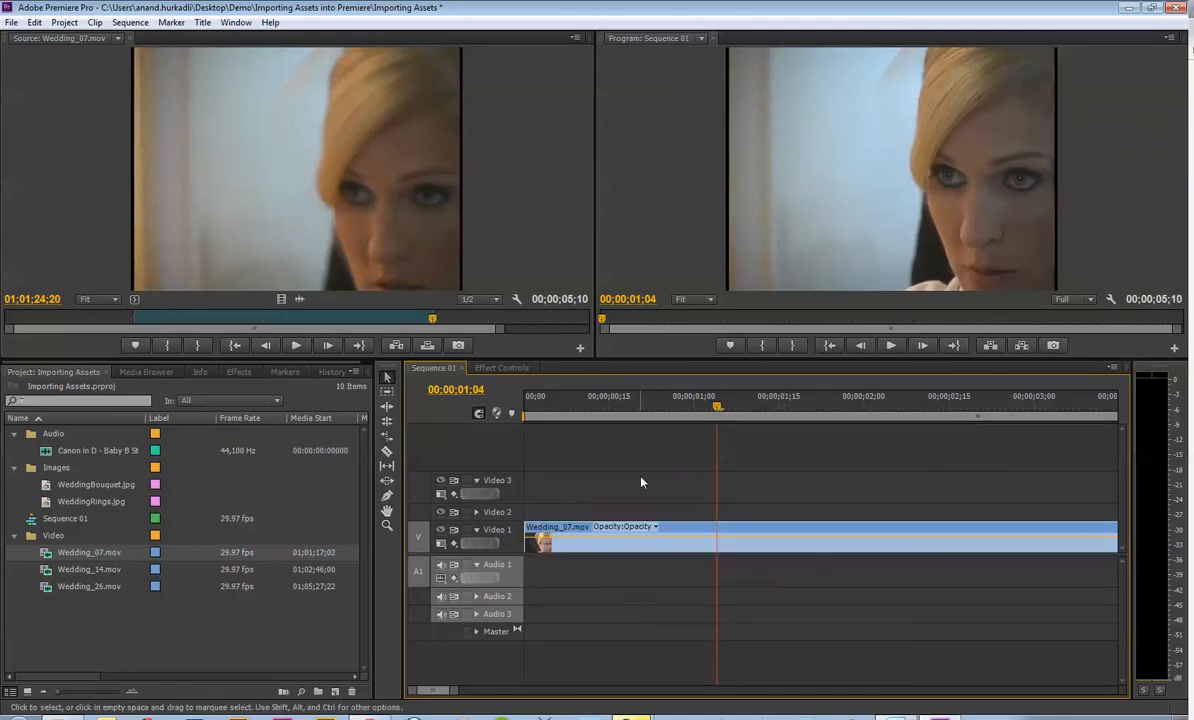
{"action": "left_click_drag", "start_coordinate": [717, 414], "coordinate": [869, 440]}
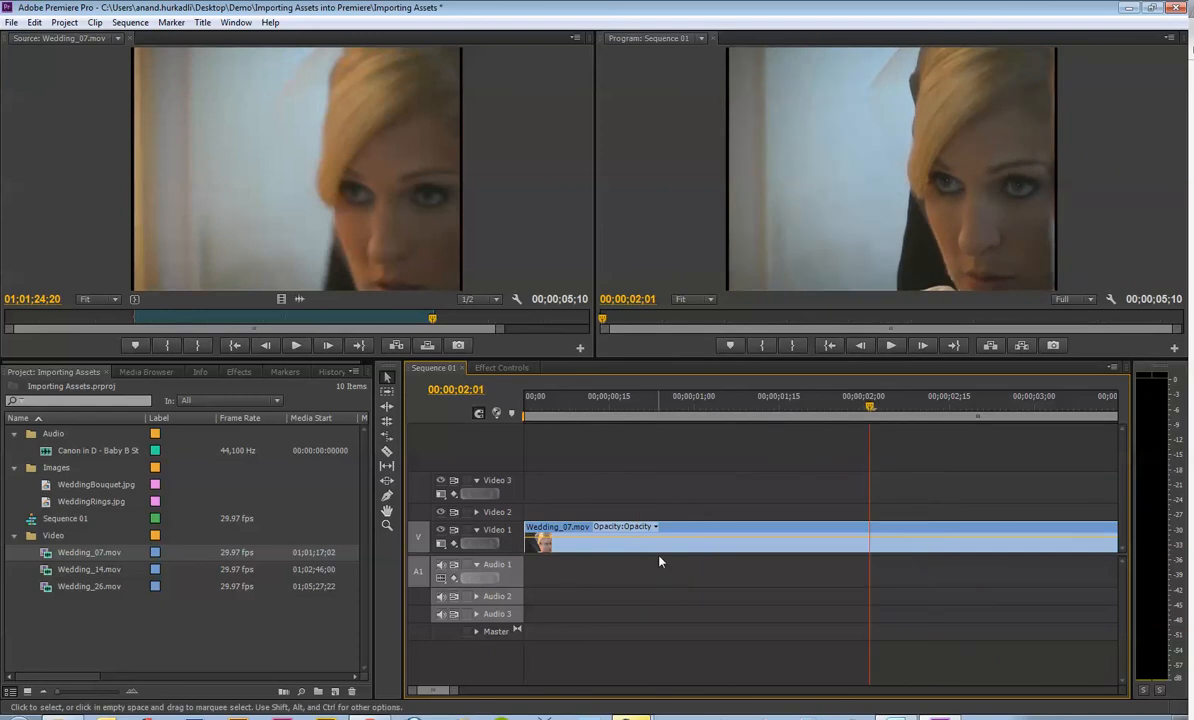
Delete the Wedding_07.mov video from Video 1 and open Wedding_14.mov in the Source Monitor.
{"action": "left_click", "coordinate": [682, 532]}
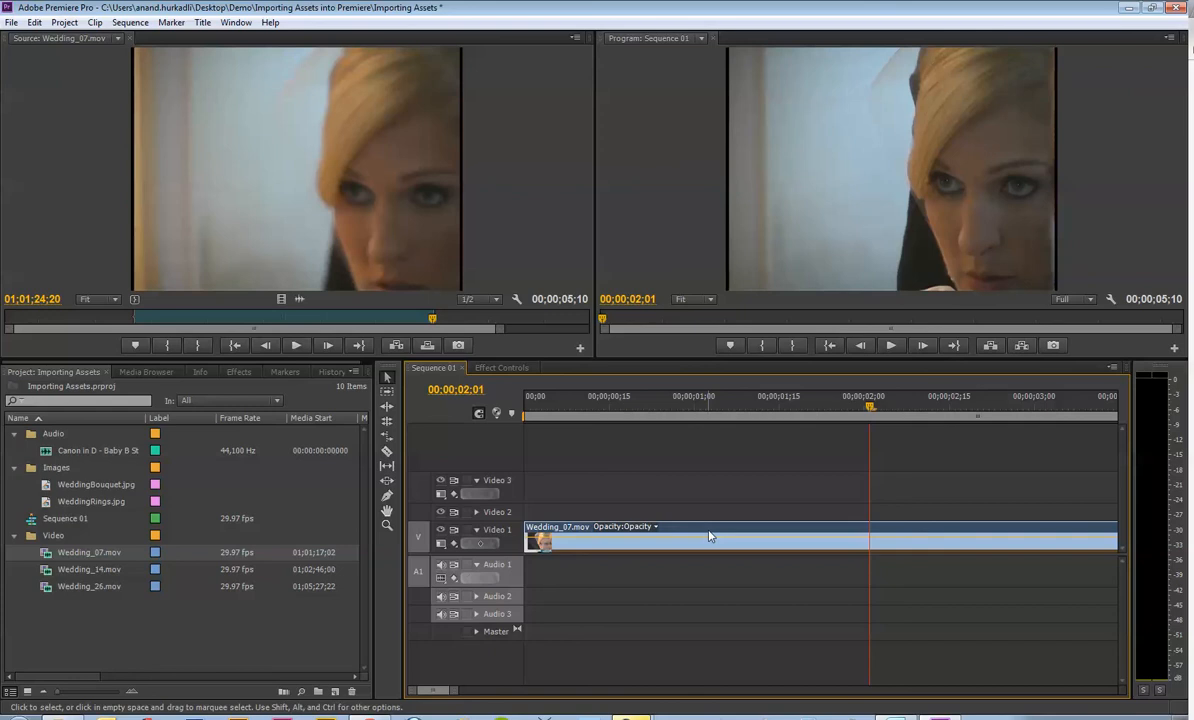
{"action": "key", "text": "Delete"}
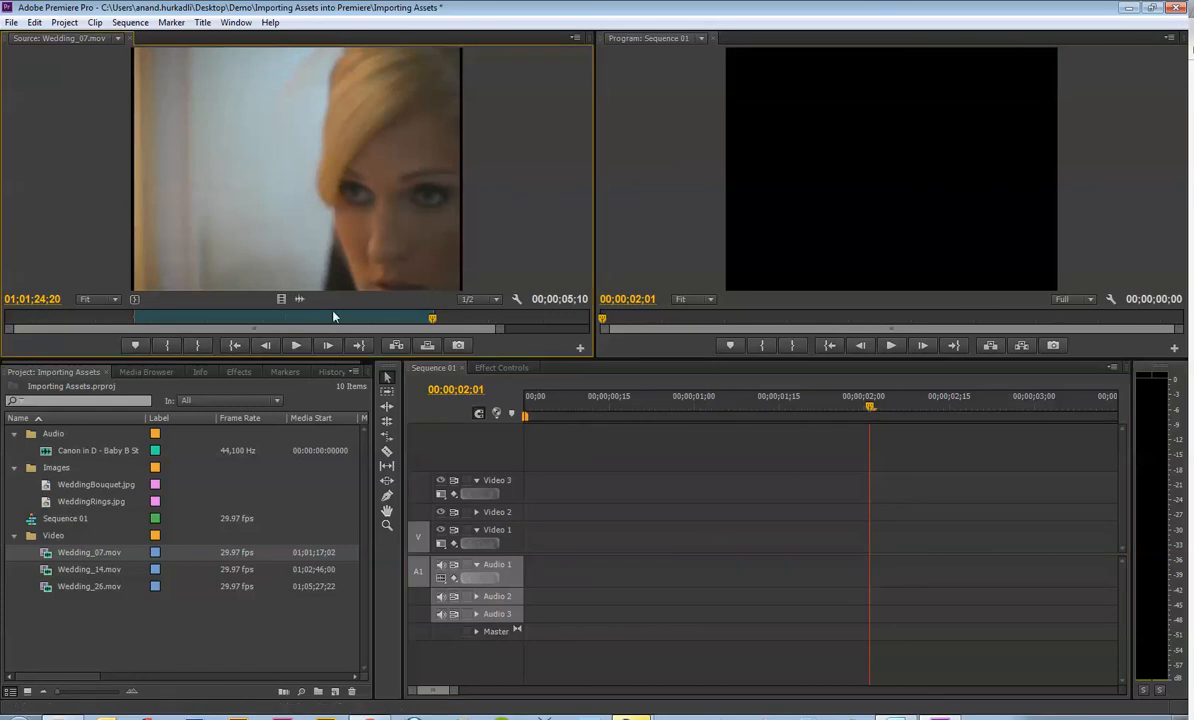
{"action": "left_click", "coordinate": [61, 571]}
{"action": "left_click_drag", "start_coordinate": [82, 577], "coordinate": [165, 263]}
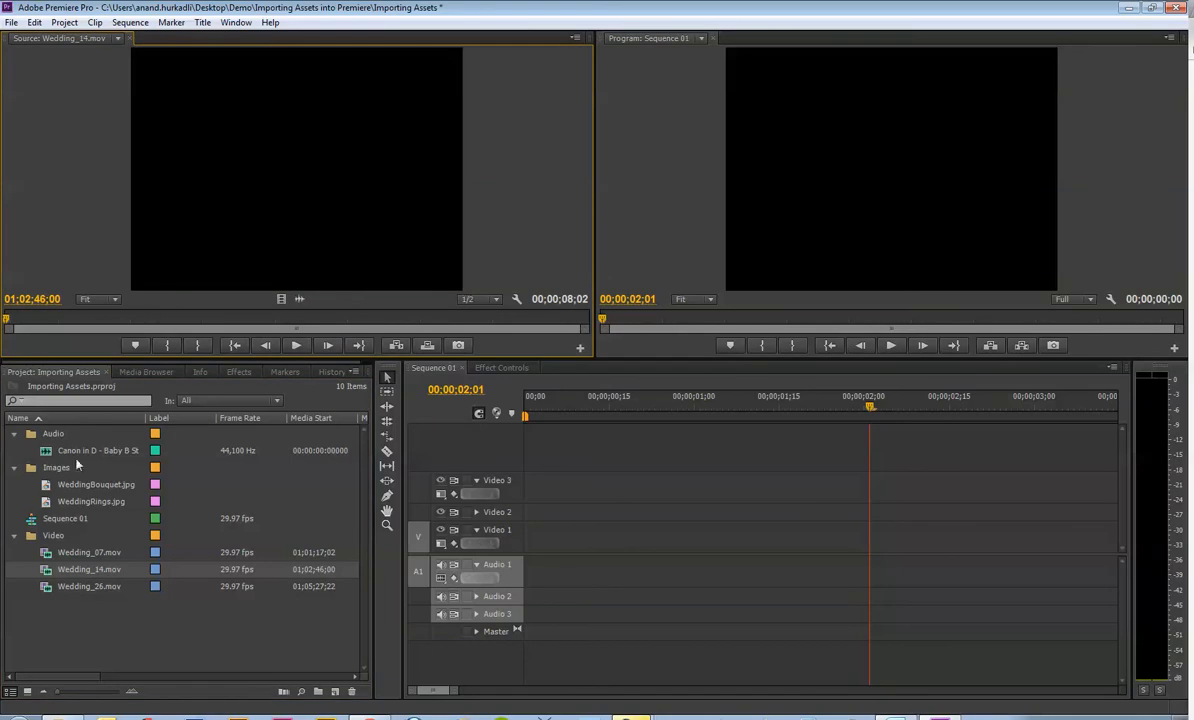
Mark Wedding_14.mov from near its start to 01;02;53;20 and place that range on Video 1 and Audio 1 at the sequence start.
{"action": "left_click", "coordinate": [29, 322]}
{"action": "left_click_drag", "start_coordinate": [29, 322], "coordinate": [560, 322]}
{"action": "left_click", "coordinate": [162, 346]}
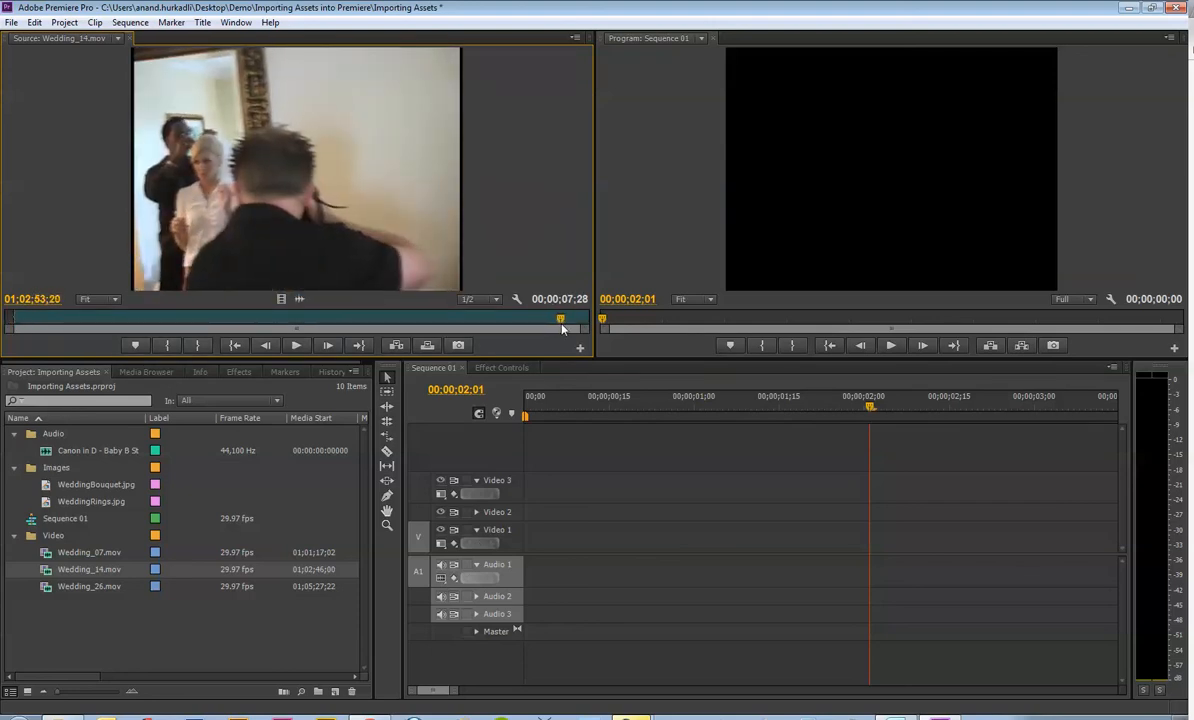
{"action": "left_click", "coordinate": [198, 345]}
{"action": "left_click_drag", "start_coordinate": [284, 145], "coordinate": [533, 515]}
Scrub the sequence to 00;00;01;27, unlink Wedding_14.mov's video and audio, and delete its audio from Audio 1.
{"action": "left_click_drag", "start_coordinate": [527, 408], "coordinate": [847, 480]}
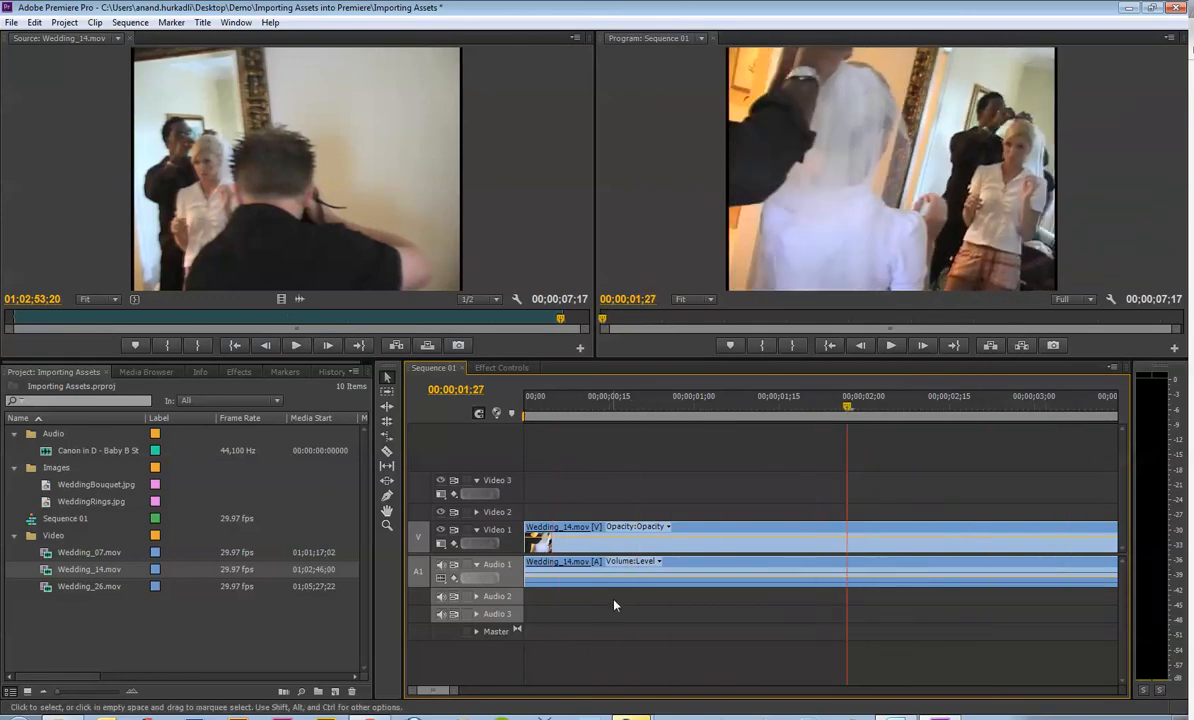
{"action": "right_click", "coordinate": [615, 572]}
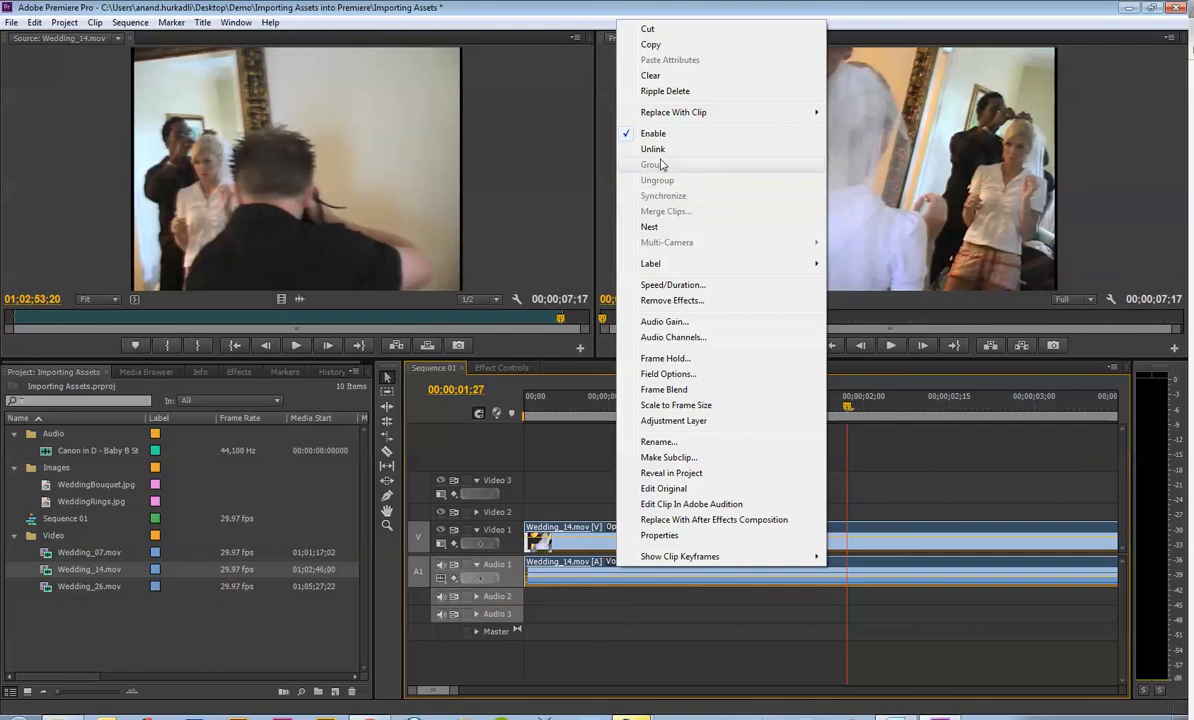
{"action": "left_click", "coordinate": [660, 155]}
{"action": "left_click", "coordinate": [661, 565]}
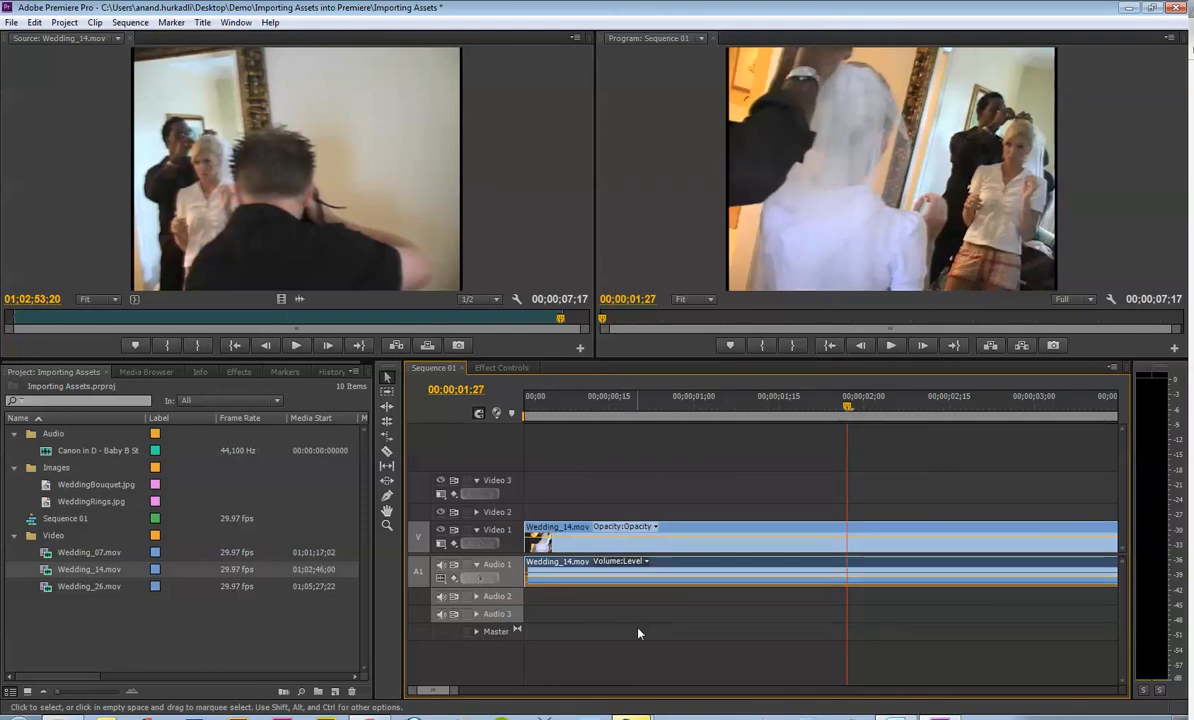
{"action": "key", "text": "Delete"}
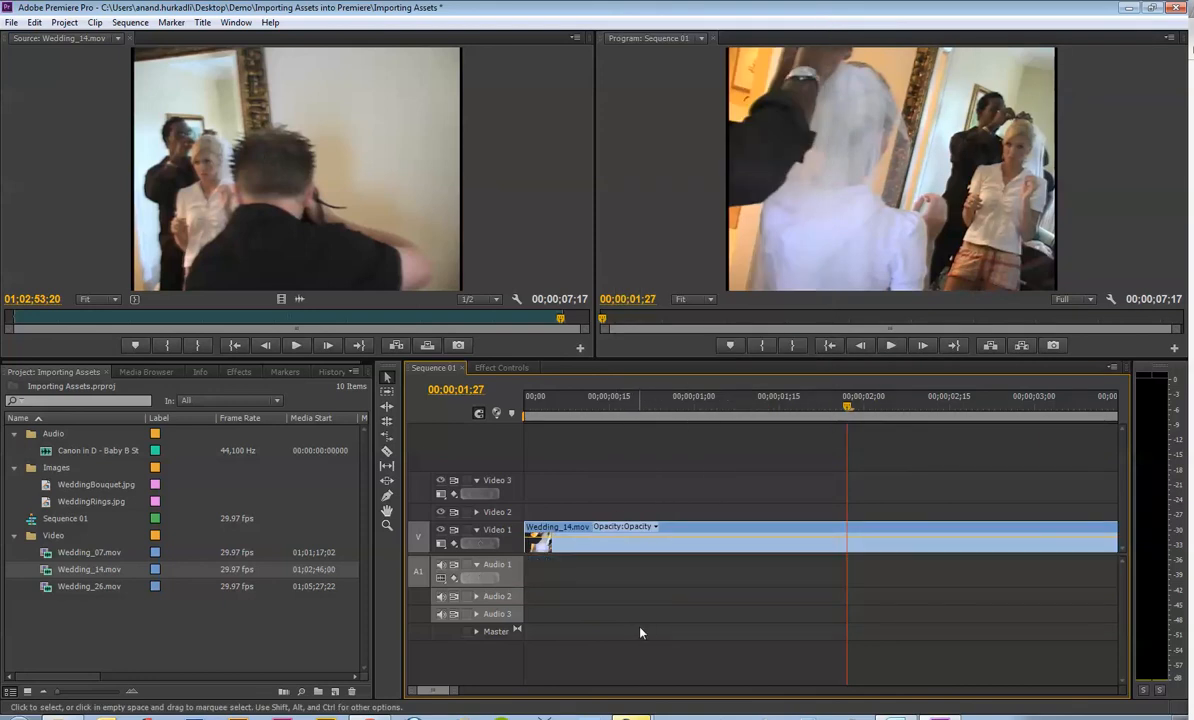
{"action": "left_click_drag", "start_coordinate": [452, 691], "coordinate": [509, 706]}
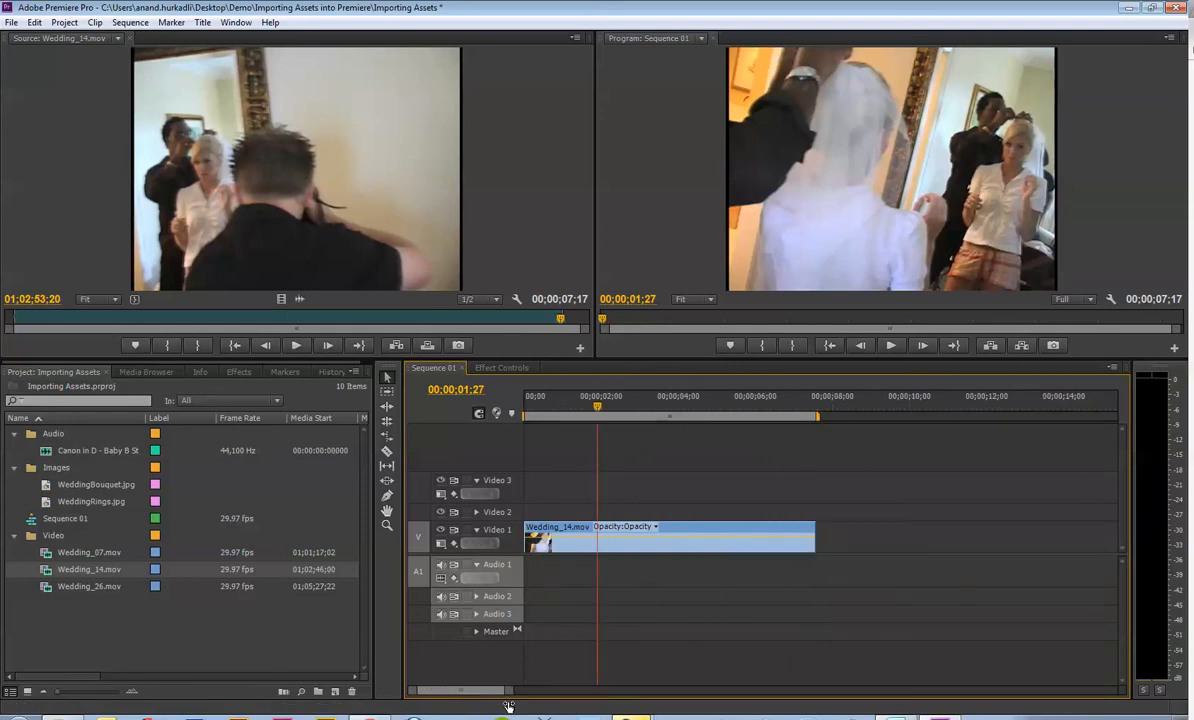